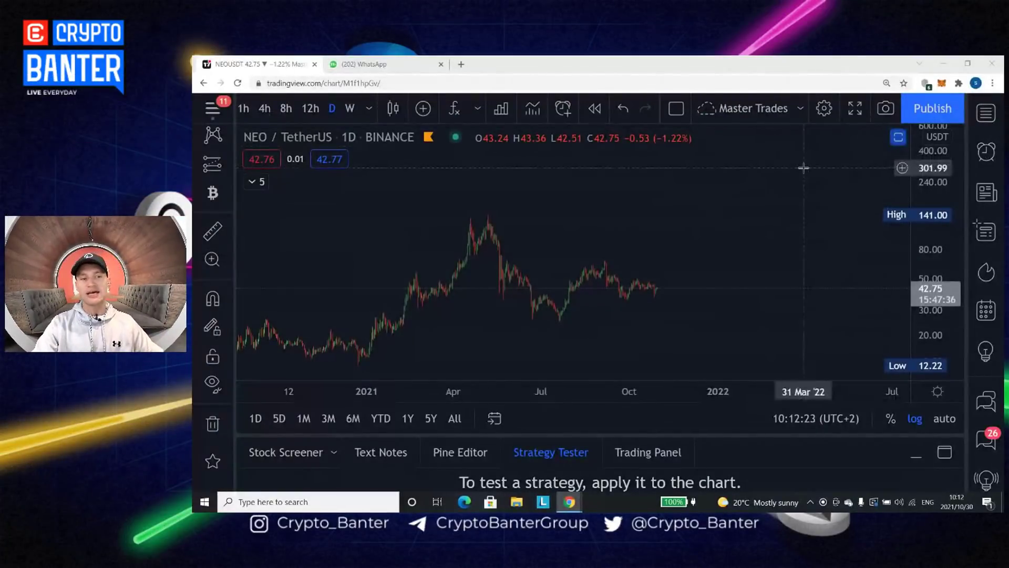
{"action": "scroll", "coordinate": [212, 134], "scroll_direction": "up", "scroll_amount": 3}
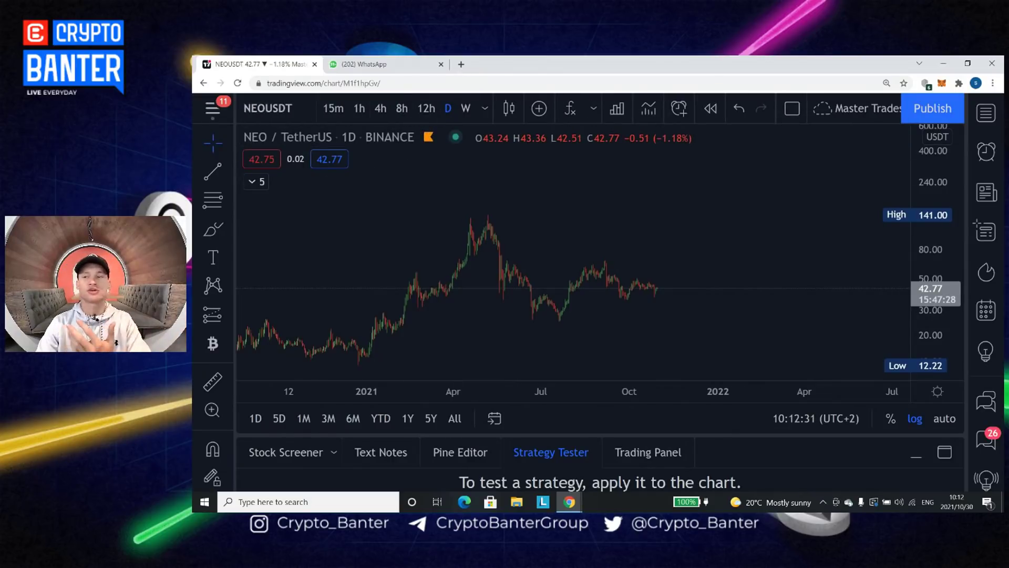
{"action": "left_click", "coordinate": [987, 114]}
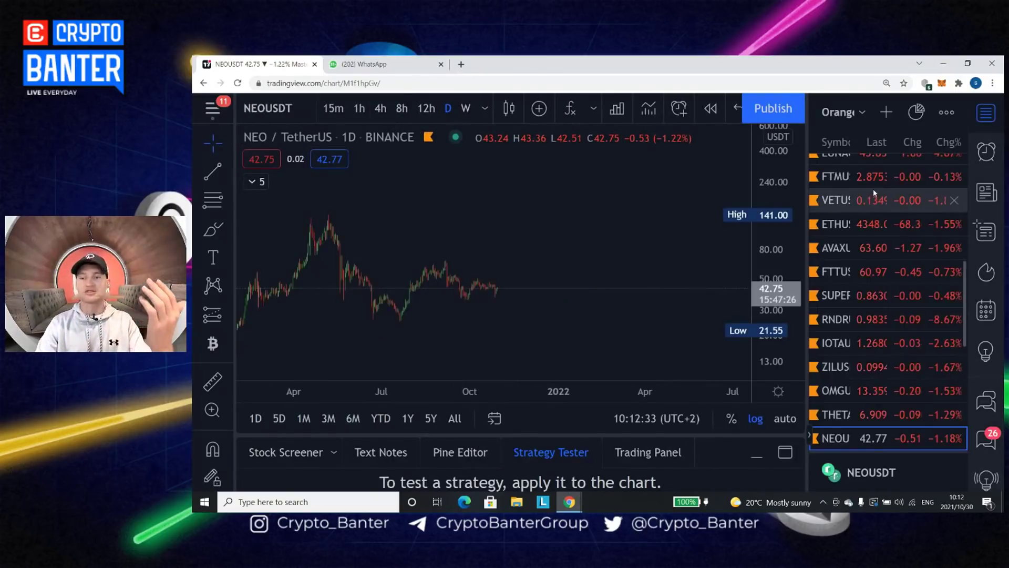
{"action": "left_click", "coordinate": [983, 122]}
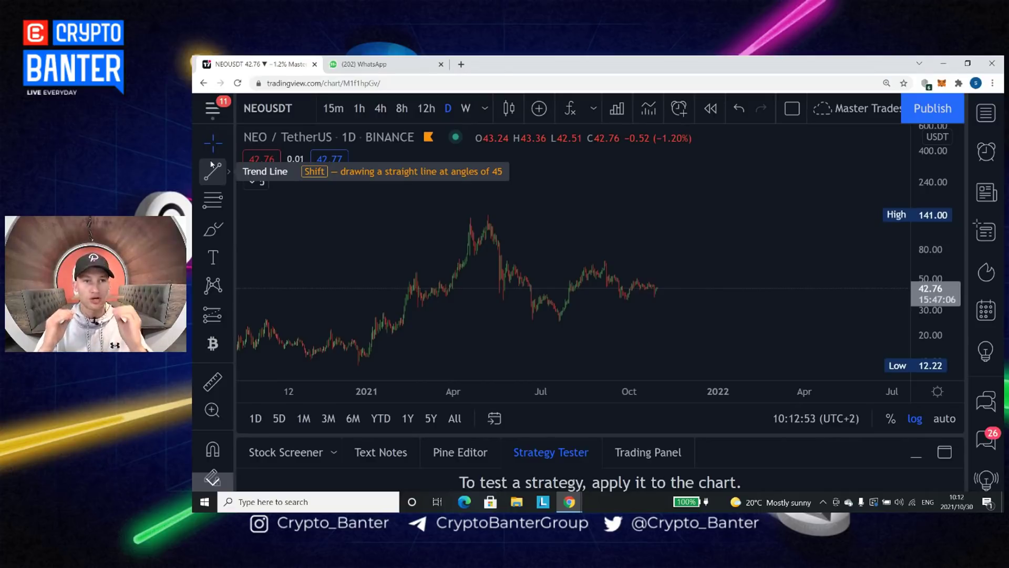
{"action": "left_click", "coordinate": [225, 174]}
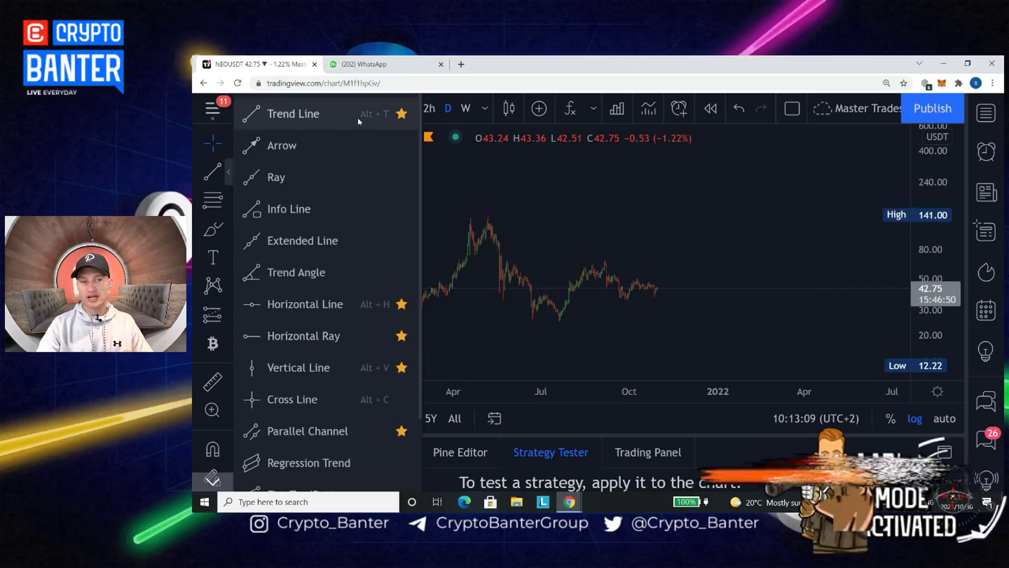
{"action": "left_click", "coordinate": [564, 168]}
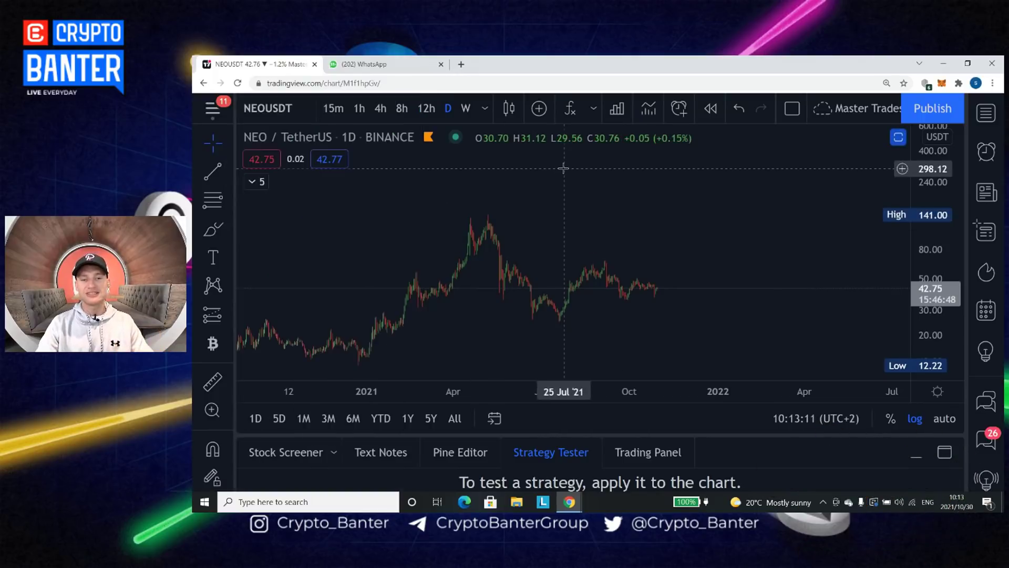
{"action": "mouse_move", "coordinate": [562, 166]}
{"action": "left_mouse_down"}
{"action": "mouse_move", "coordinate": [621, 167]}
{"action": "mouse_move", "coordinate": [542, 168]}
{"action": "left_mouse_up"}
Draw a descending trend line from about 305.92 on 20 Jul '21 to about 125 in January 2022, and delete it
{"action": "left_click", "coordinate": [213, 170]}
{"action": "left_click", "coordinate": [513, 178]}
{"action": "left_click", "coordinate": [690, 234]}
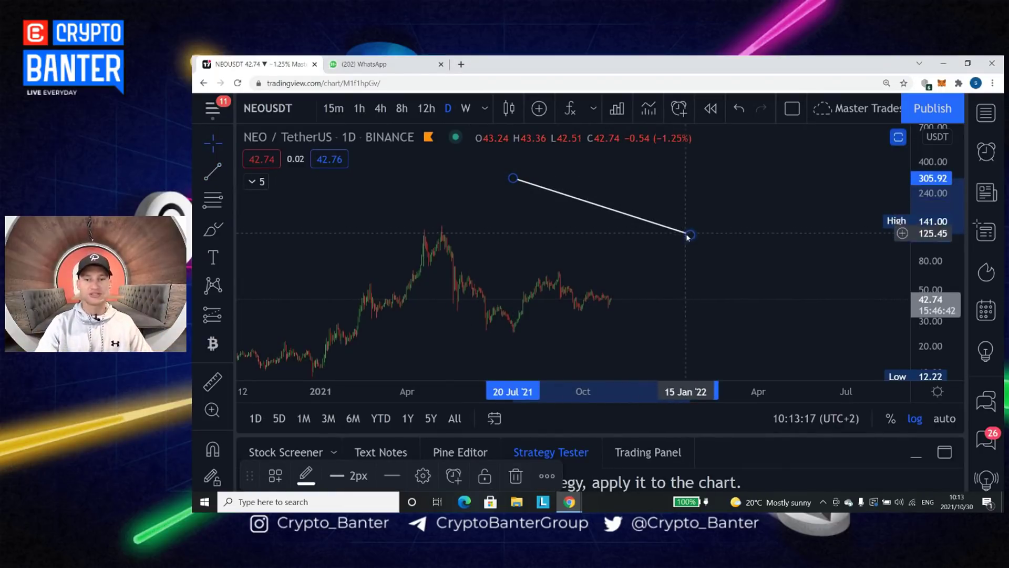
{"action": "left_click_drag", "start_coordinate": [688, 237], "coordinate": [710, 223]}
{"action": "key", "text": "Delete"}
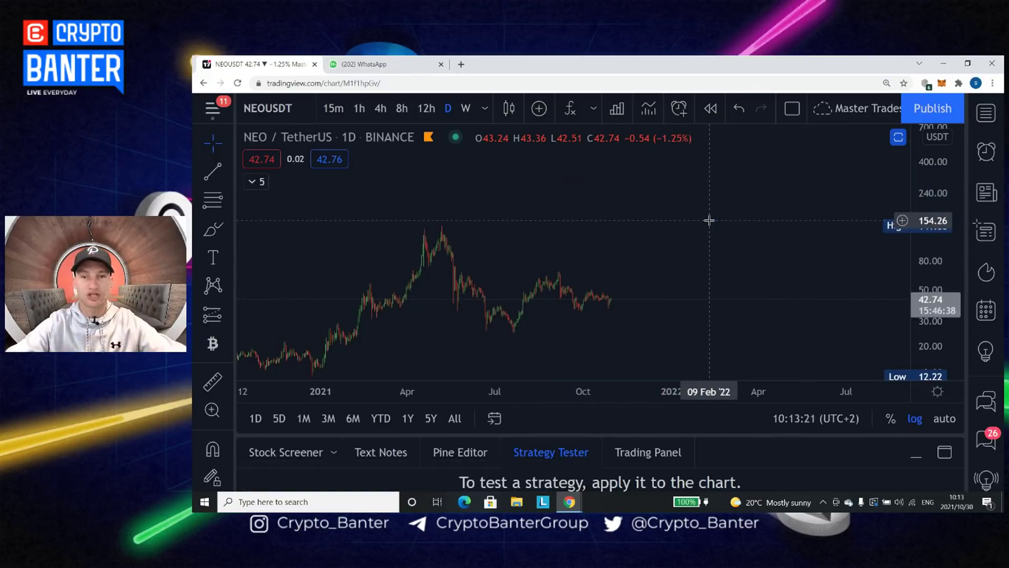
Place a horizontal line across the chart above the 141.00 high and delete it
{"action": "left_click", "coordinate": [228, 170]}
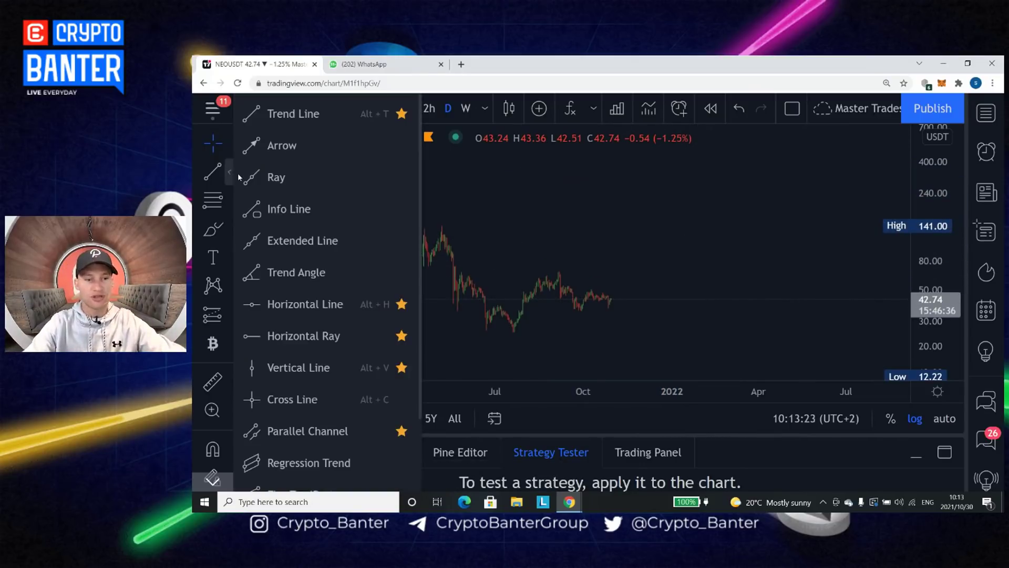
{"action": "left_click", "coordinate": [314, 307]}
{"action": "left_click", "coordinate": [608, 202]}
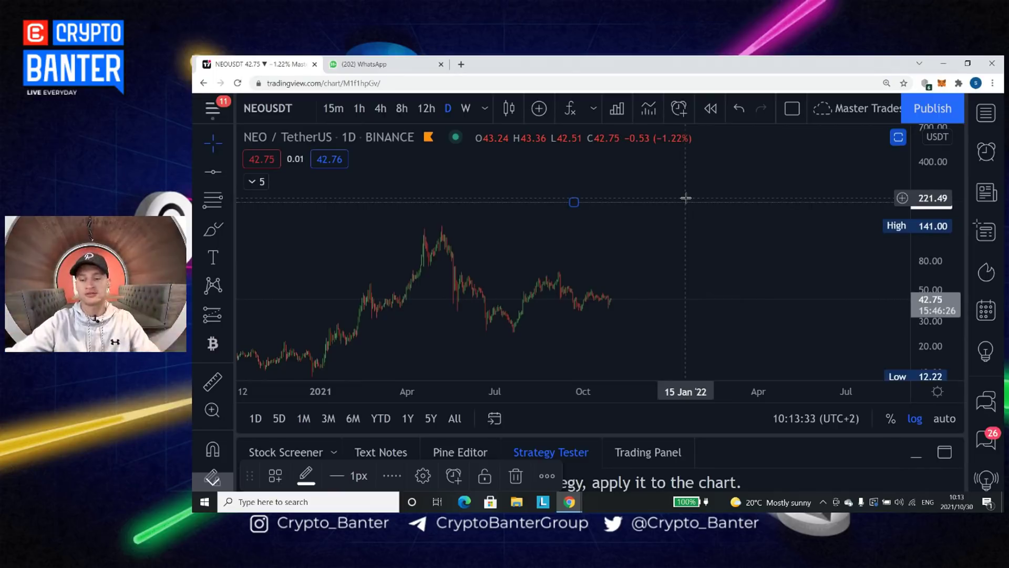
{"action": "key", "text": "Delete"}
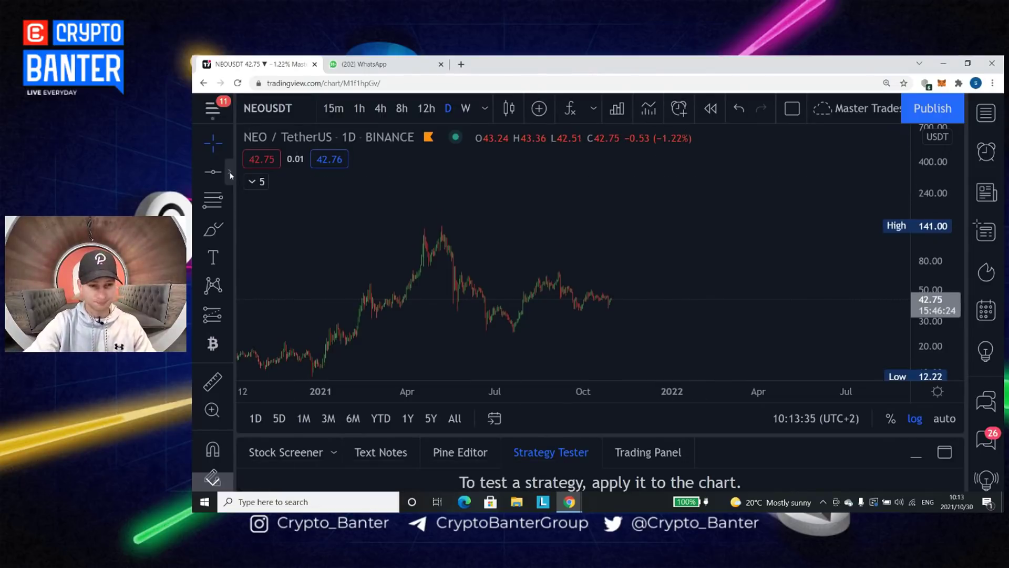
Place a horizontal line at about 135.56 near the 2021 price peak and remove it from the chart
{"action": "left_click", "coordinate": [229, 171]}
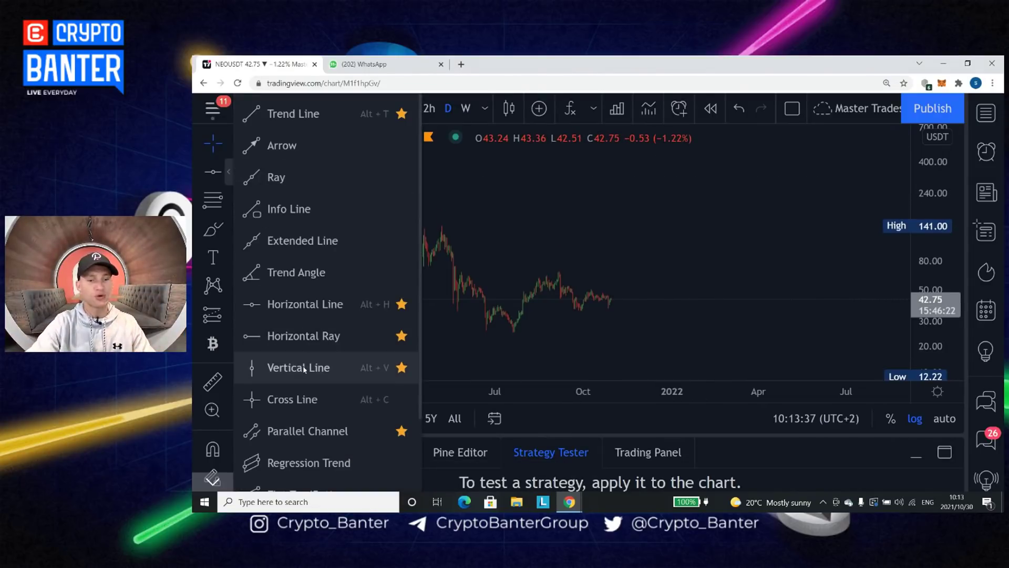
{"action": "left_click", "coordinate": [325, 342]}
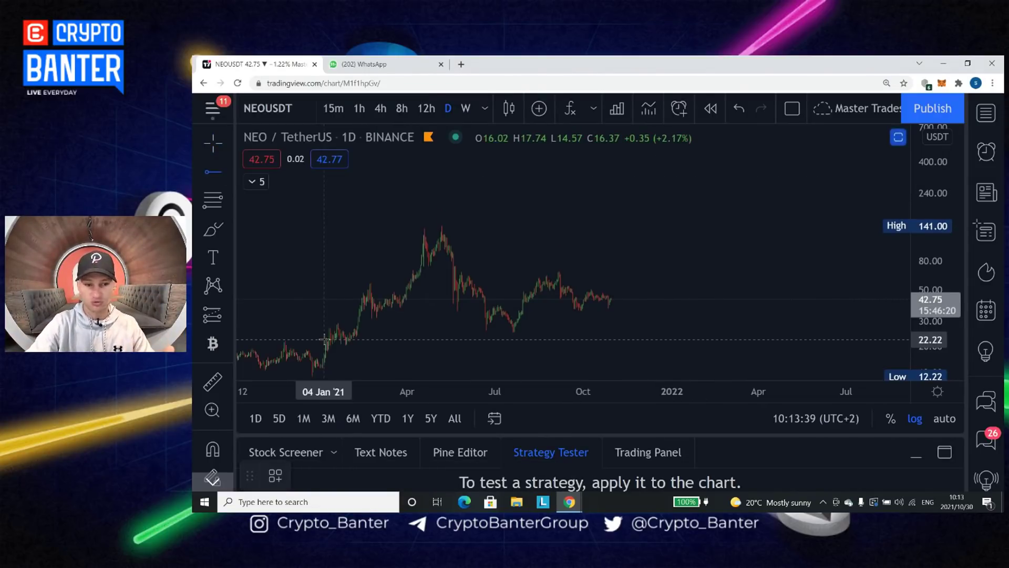
{"action": "left_click", "coordinate": [229, 172]}
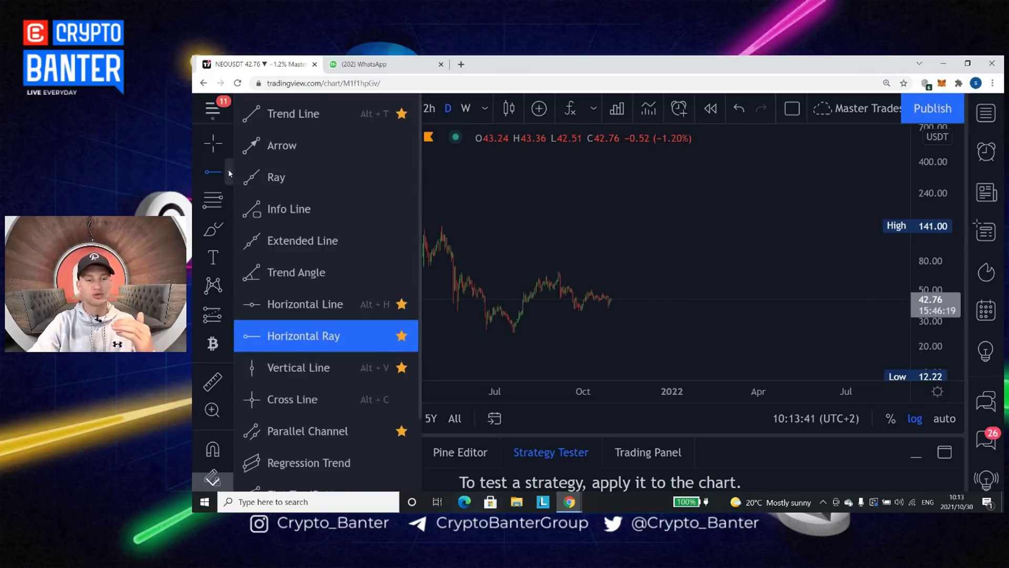
{"action": "left_click", "coordinate": [269, 312]}
{"action": "left_click", "coordinate": [574, 228]}
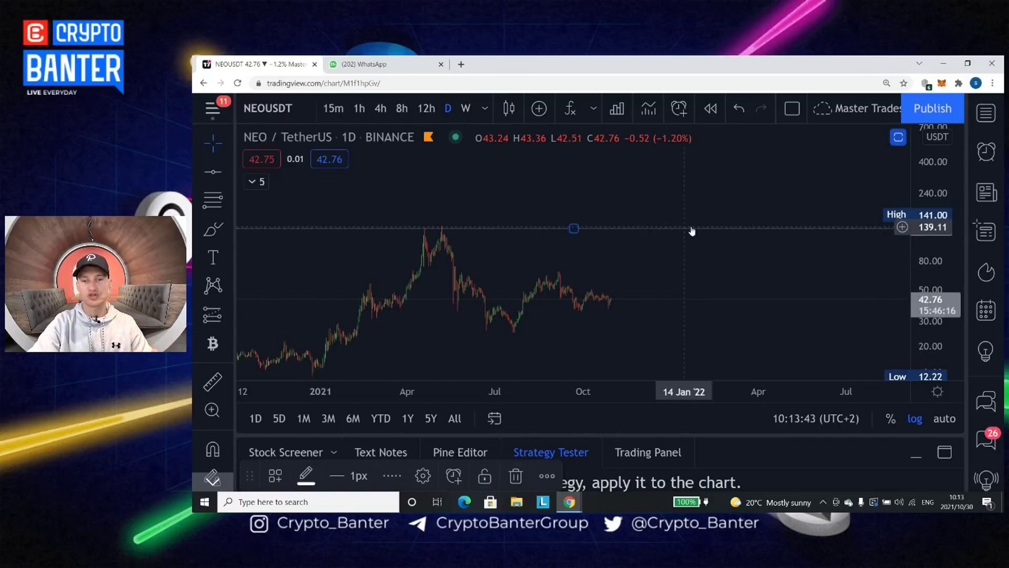
{"action": "scroll", "coordinate": [768, 189], "scroll_direction": "down", "scroll_amount": 5}
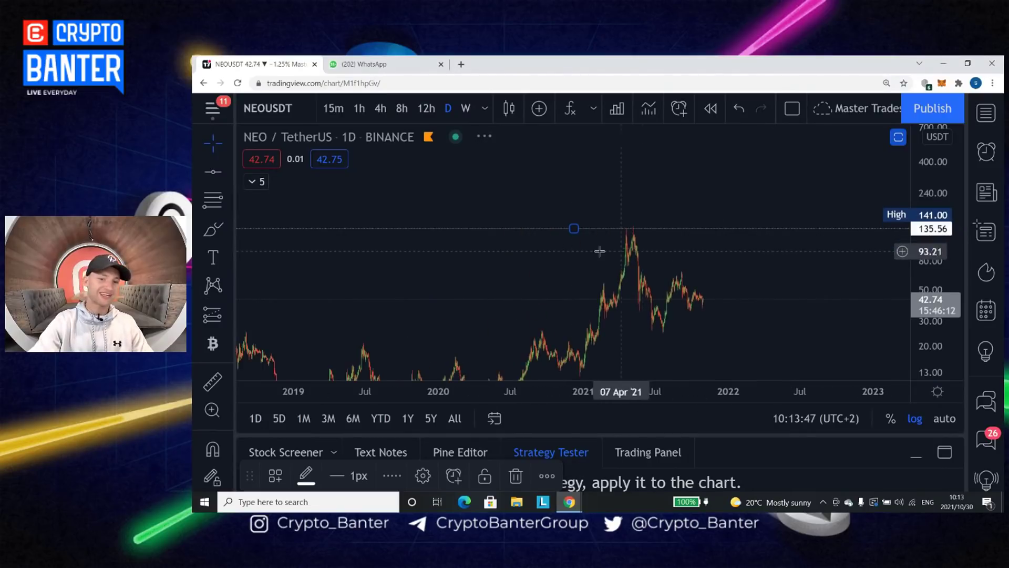
{"action": "left_click", "coordinate": [736, 175]}
{"action": "scroll", "coordinate": [683, 173], "scroll_direction": "up", "scroll_amount": 3}
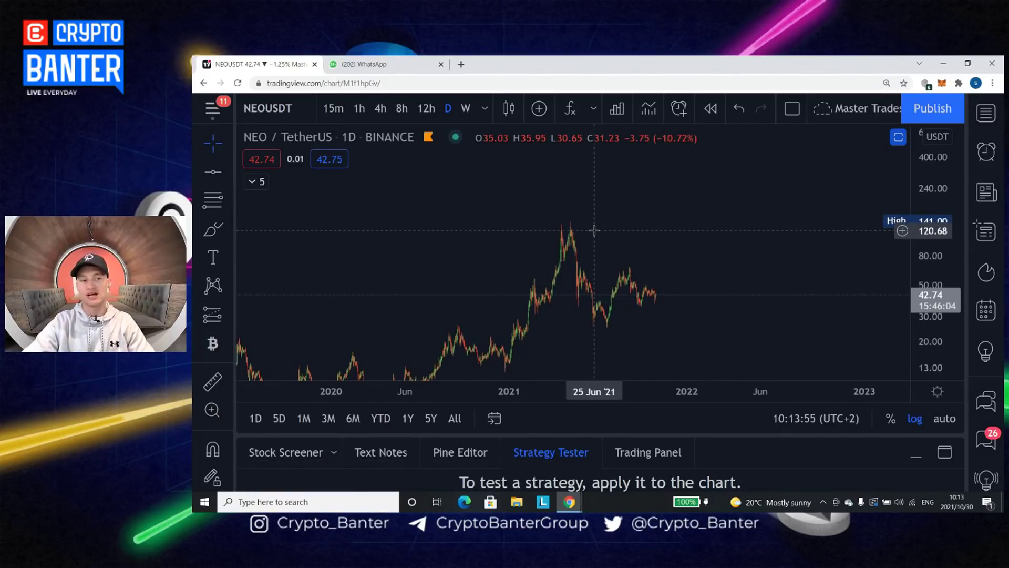
Draw a horizontal ray starting at the May 2021 peak at about 140.92, and delete it
{"action": "left_click", "coordinate": [230, 170]}
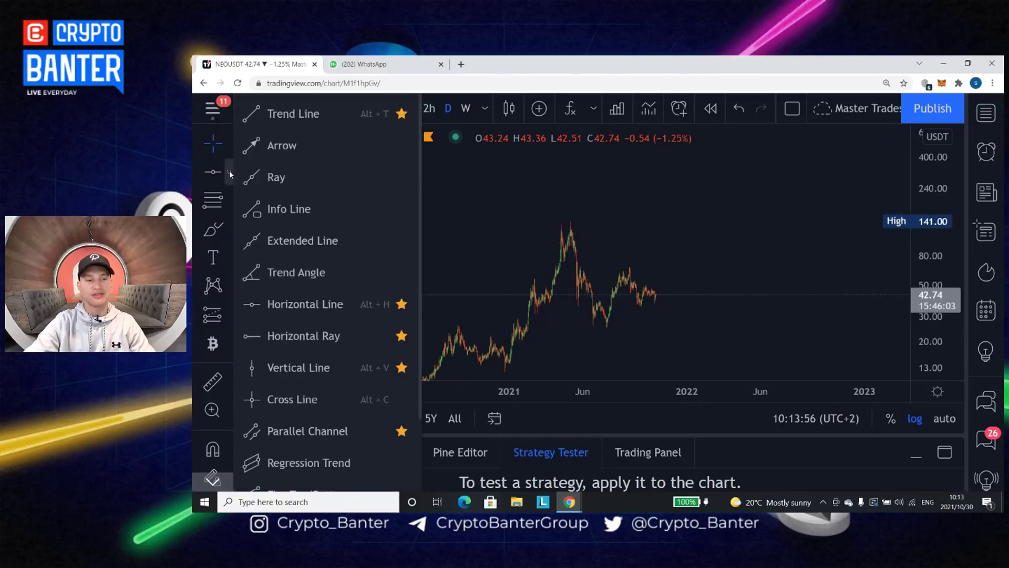
{"action": "left_click", "coordinate": [308, 336]}
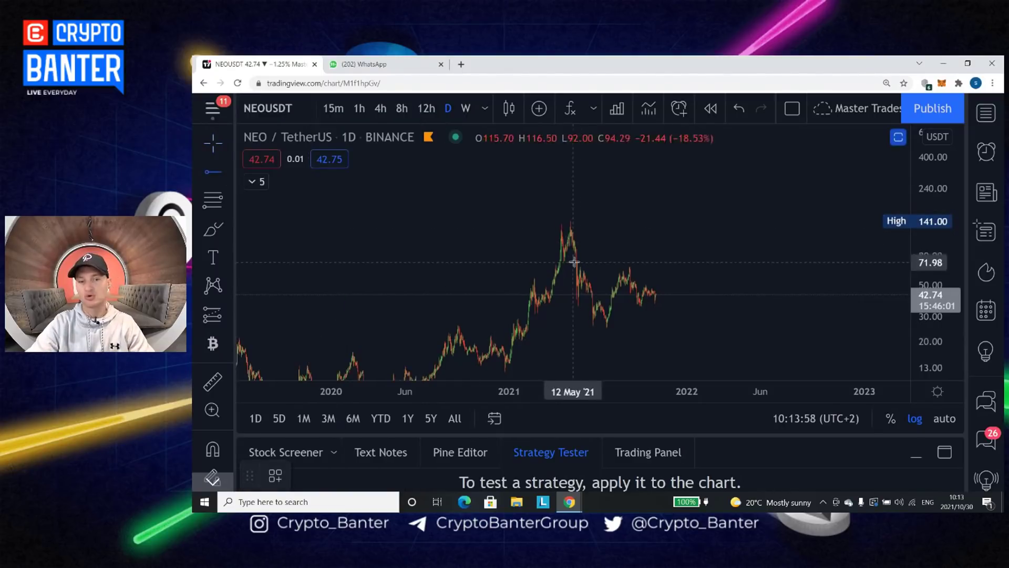
{"action": "left_click", "coordinate": [571, 221]}
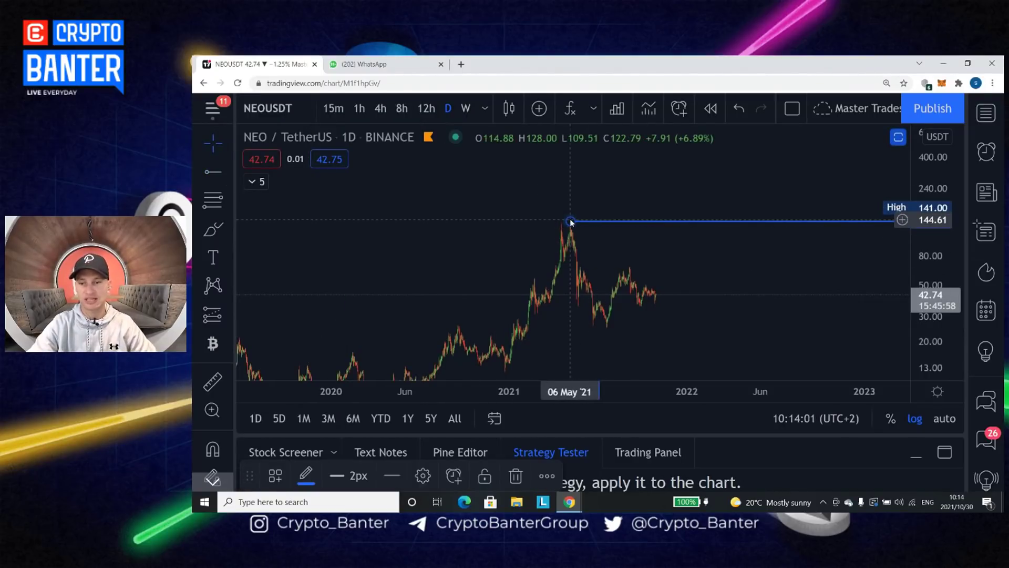
{"action": "left_click", "coordinate": [862, 179]}
{"action": "scroll", "coordinate": [768, 150], "scroll_direction": "up", "scroll_amount": 2}
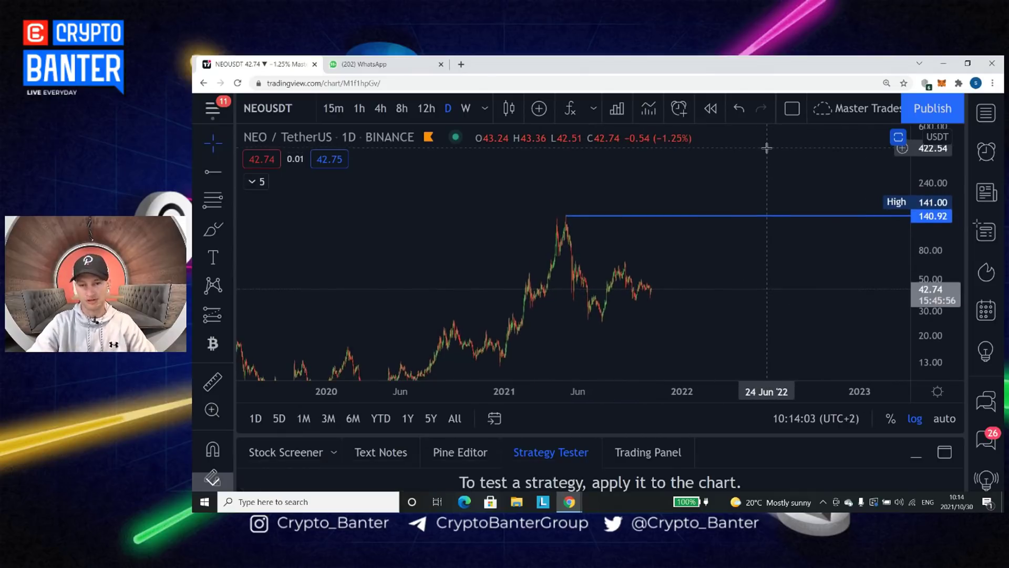
{"action": "scroll", "coordinate": [703, 226], "scroll_direction": "up", "scroll_amount": 1}
{"action": "left_click", "coordinate": [704, 216]}
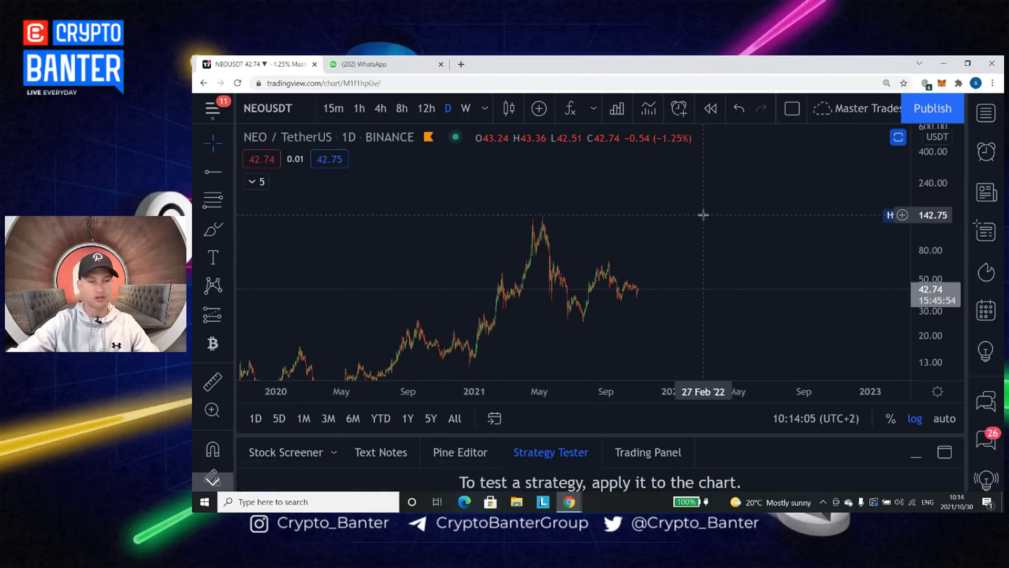
{"action": "key", "text": "Delete"}
Place two vertical lines in the empty area after the latest candle, at about 06 Dec '21 and 23 Jul '22
{"action": "left_click", "coordinate": [230, 174]}
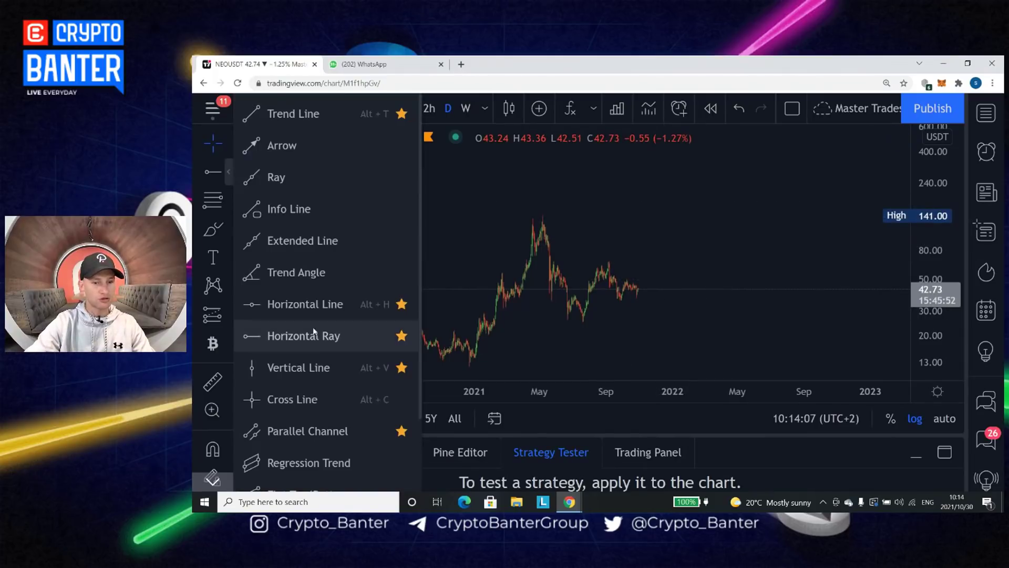
{"action": "left_click", "coordinate": [310, 368]}
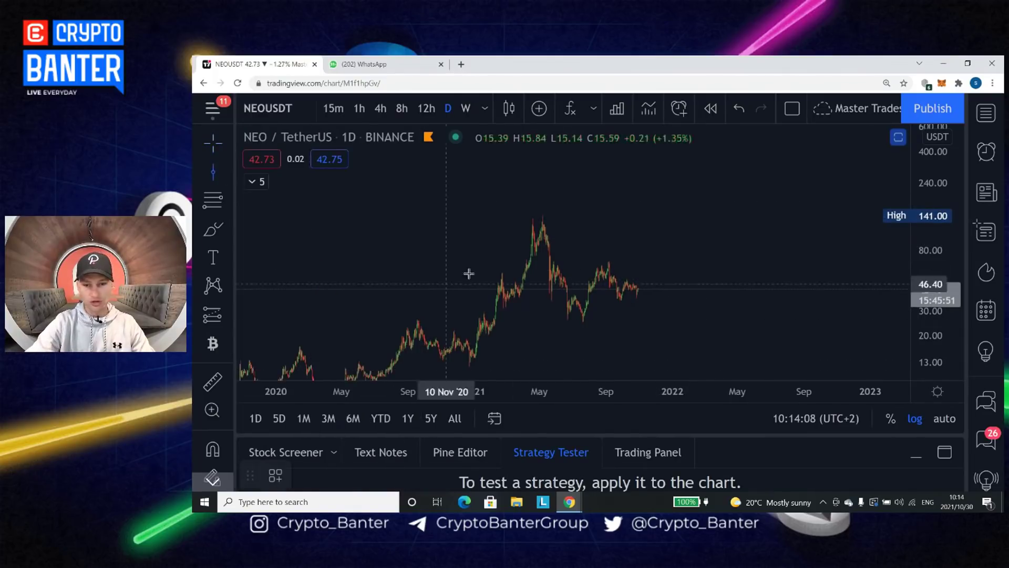
{"action": "left_click", "coordinate": [658, 239]}
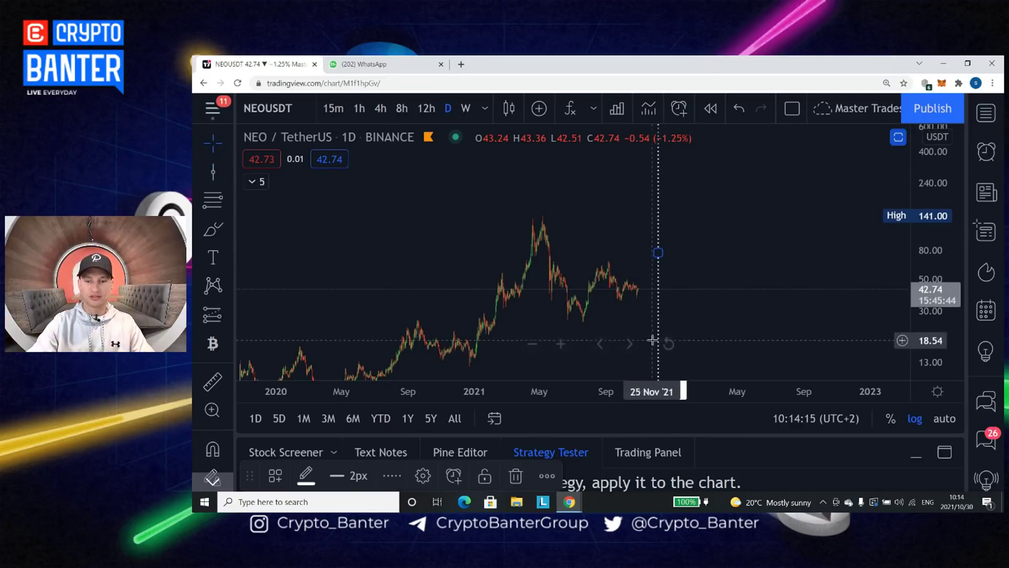
{"action": "left_click", "coordinate": [206, 176]}
{"action": "left_click", "coordinate": [783, 342]}
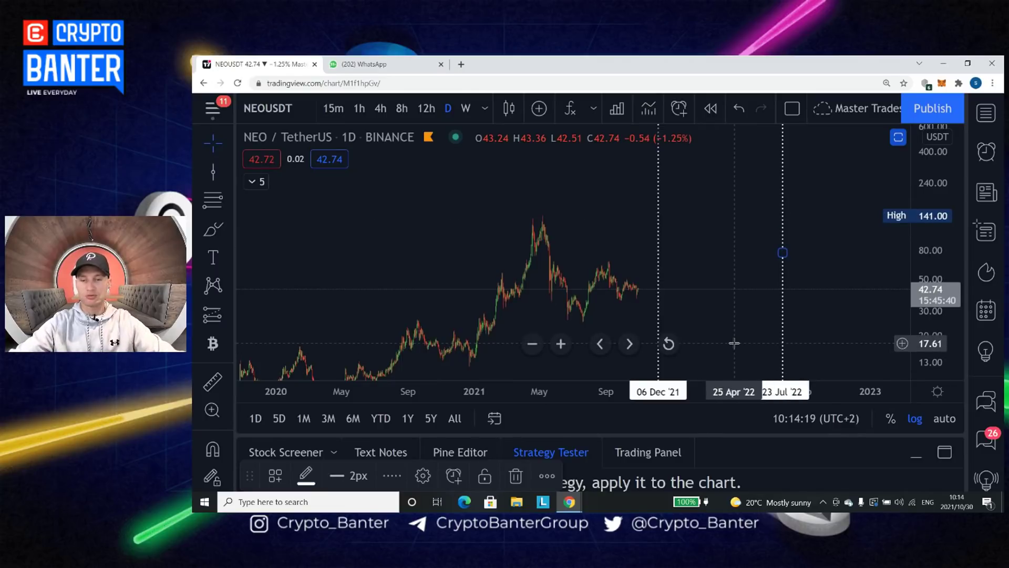
Delete both dotted vertical lines from the chart
{"action": "key", "text": "Delete"}
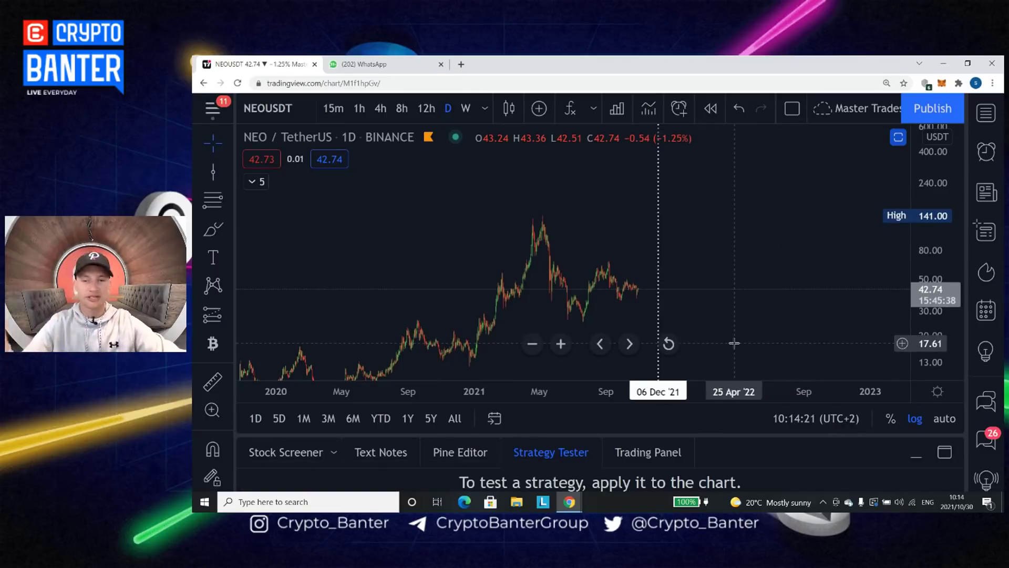
{"action": "left_click", "coordinate": [658, 248]}
{"action": "key", "text": "Delete"}
Draw a descending parallel channel with one edge from about 202.34 on 12 Jul '21 to 75.80 in February 2022, and move it toward the price
{"action": "left_click", "coordinate": [228, 172]}
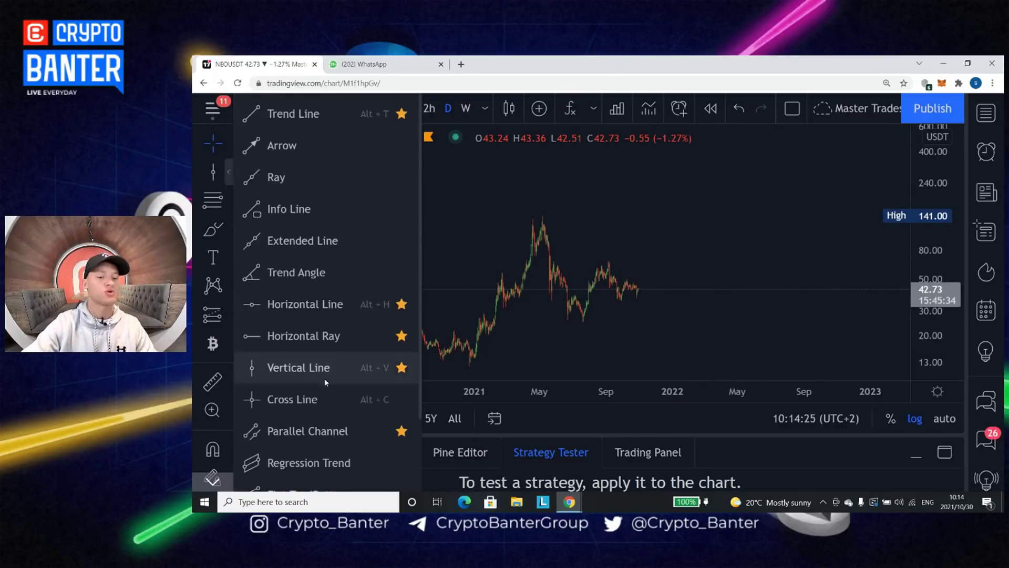
{"action": "left_click", "coordinate": [312, 421]}
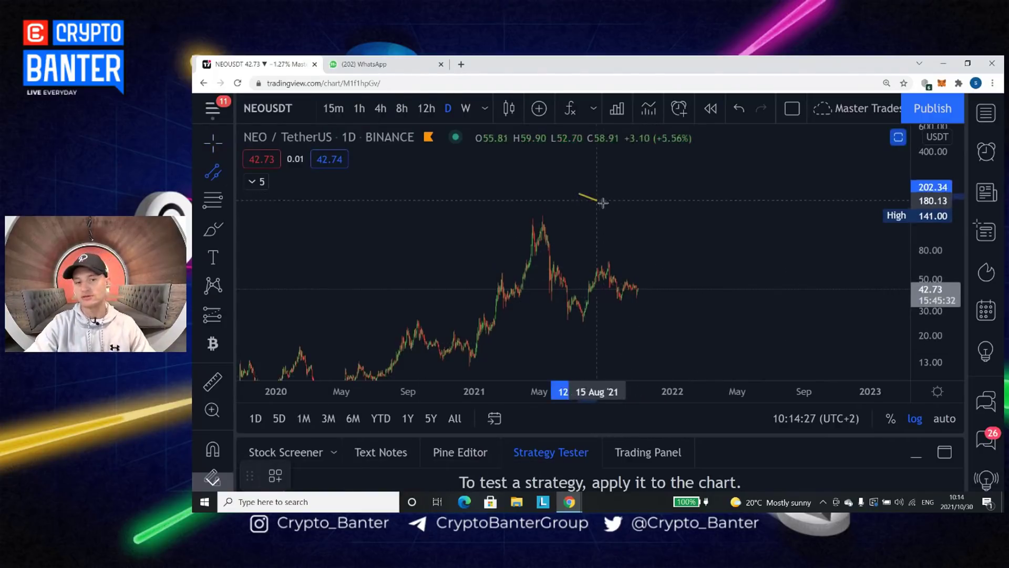
{"action": "left_click", "coordinate": [579, 194]}
{"action": "left_click", "coordinate": [696, 253]}
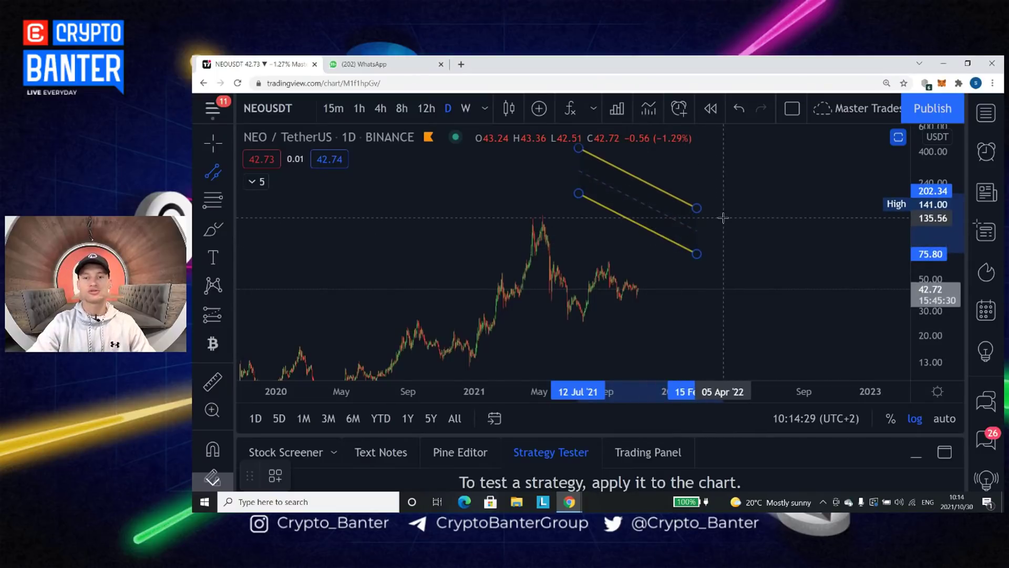
{"action": "left_click", "coordinate": [720, 213]}
{"action": "left_click_drag", "start_coordinate": [664, 231], "coordinate": [637, 272]}
Turn off the logarithmic price scale and fit the parallel channel around the decline from the 2021 peak
{"action": "key", "text": "alt+l"}
{"action": "left_click_drag", "start_coordinate": [625, 254], "coordinate": [723, 228]}
{"action": "mouse_move", "coordinate": [675, 251]}
{"action": "left_mouse_down"}
{"action": "mouse_move", "coordinate": [677, 276]}
{"action": "mouse_move", "coordinate": [680, 266]}
{"action": "left_mouse_up"}
{"action": "left_click_drag", "start_coordinate": [621, 301], "coordinate": [622, 284]}
{"action": "left_click", "coordinate": [672, 226]}
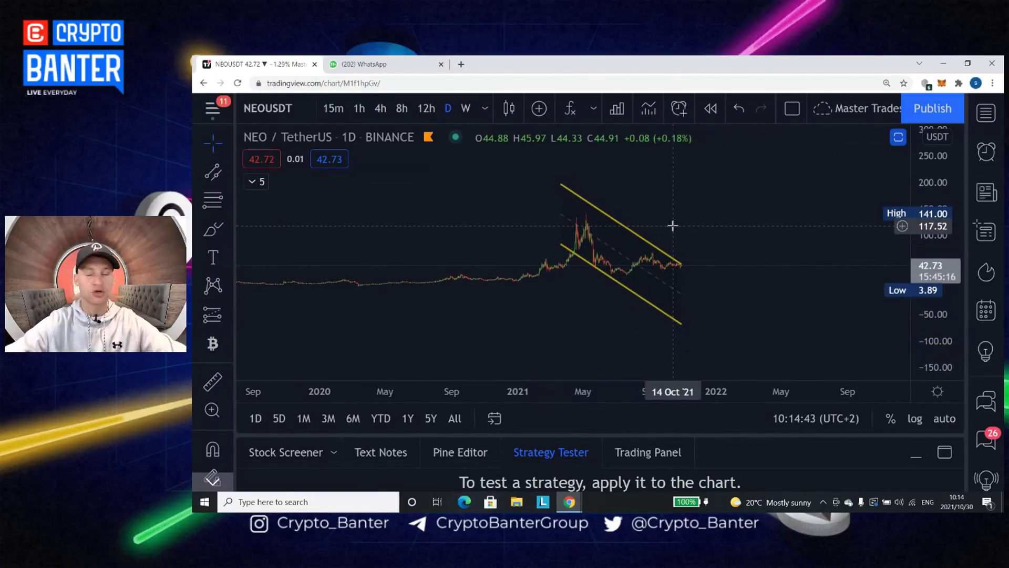
Delete the yellow parallel channel, and restore the indicator panes before maximizing the price pane again
{"action": "left_click", "coordinate": [645, 240]}
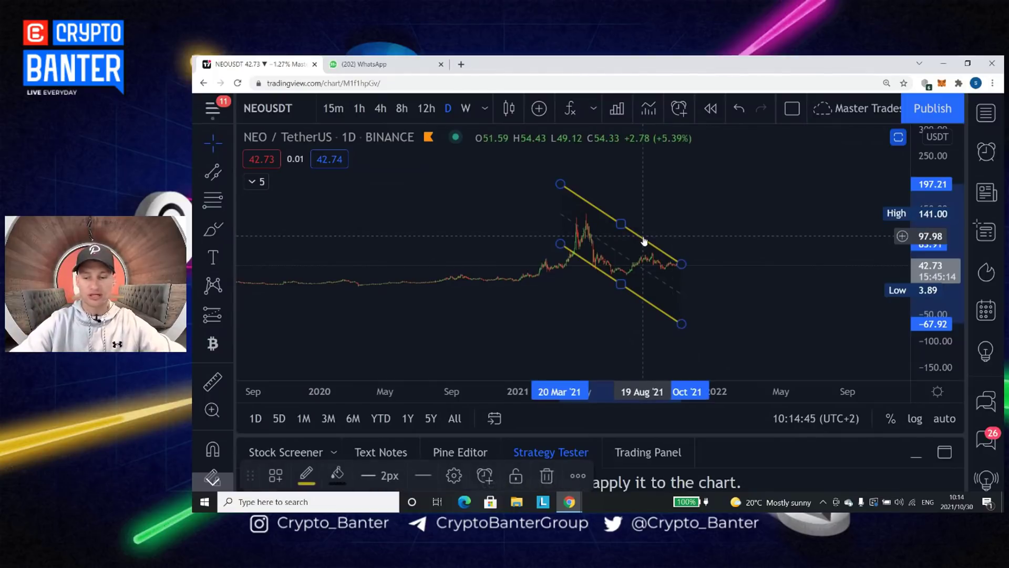
{"action": "key", "text": "Delete"}
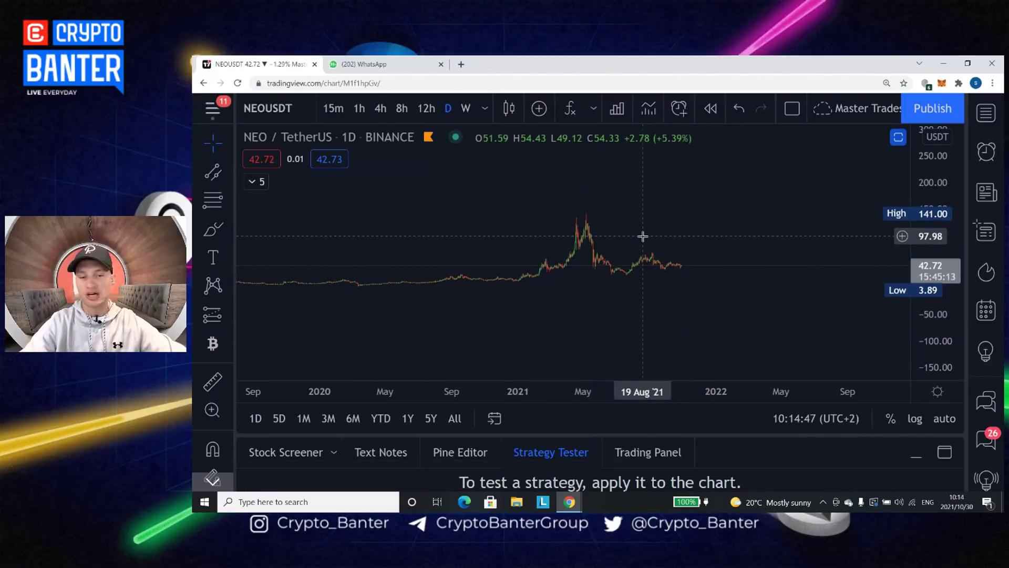
{"action": "double_click", "coordinate": [617, 219]}
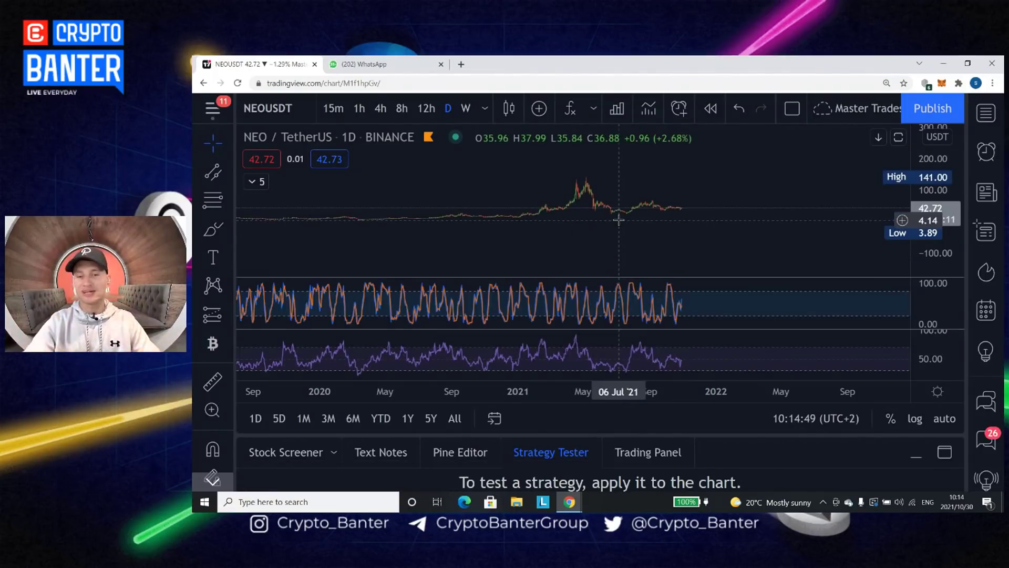
{"action": "double_click", "coordinate": [654, 192]}
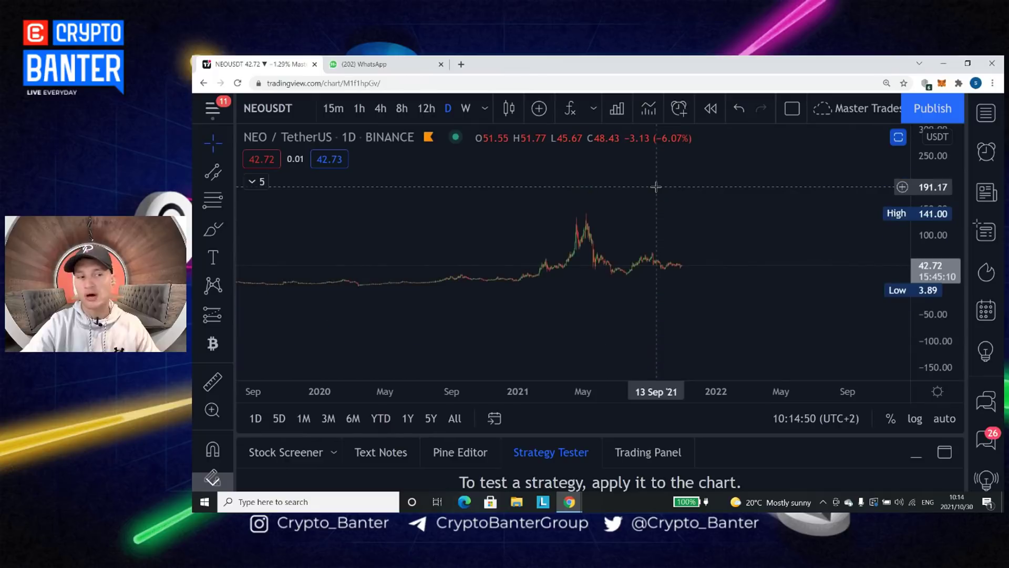
Choose the Cross cursor style and enlarge the price chart around November 2020 to November 2021
{"action": "left_click", "coordinate": [209, 142]}
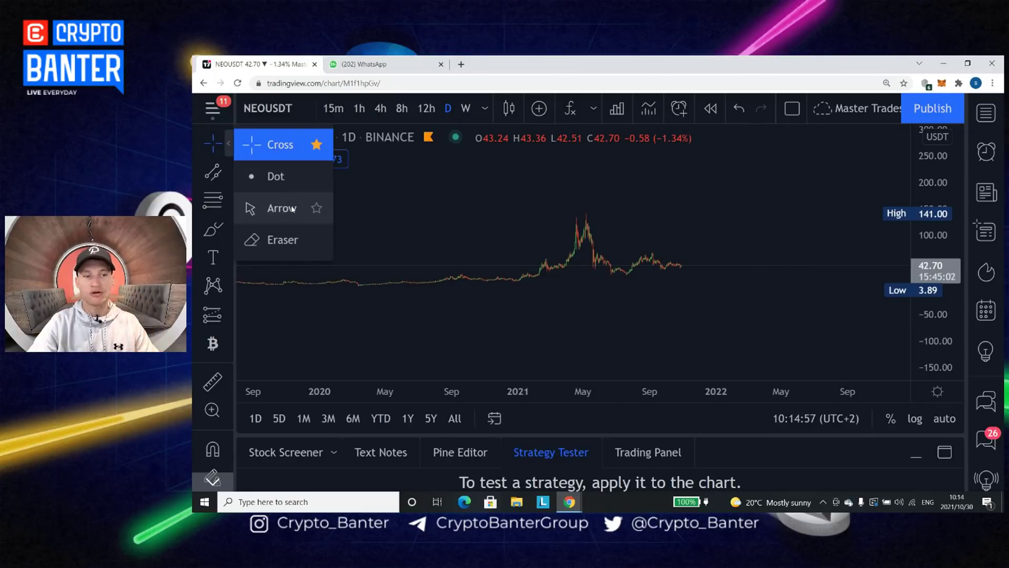
{"action": "left_click", "coordinate": [288, 149]}
{"action": "left_click_drag", "start_coordinate": [604, 193], "coordinate": [581, 203]}
{"action": "left_click_drag", "start_coordinate": [924, 281], "coordinate": [920, 190]}
{"action": "scroll", "coordinate": [700, 329], "scroll_direction": "up", "scroll_amount": 5}
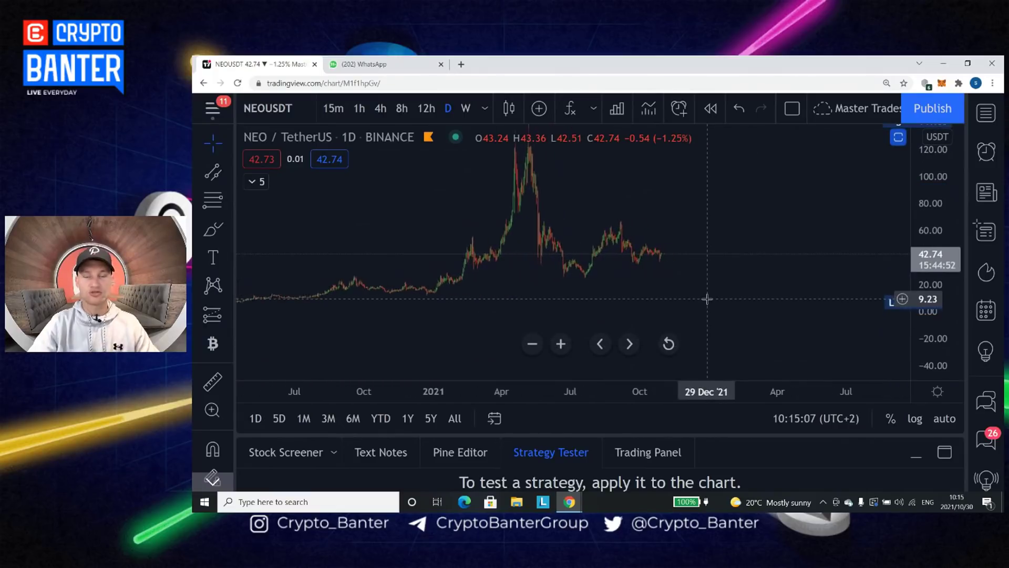
{"action": "scroll", "coordinate": [705, 298], "scroll_direction": "up", "scroll_amount": 4}
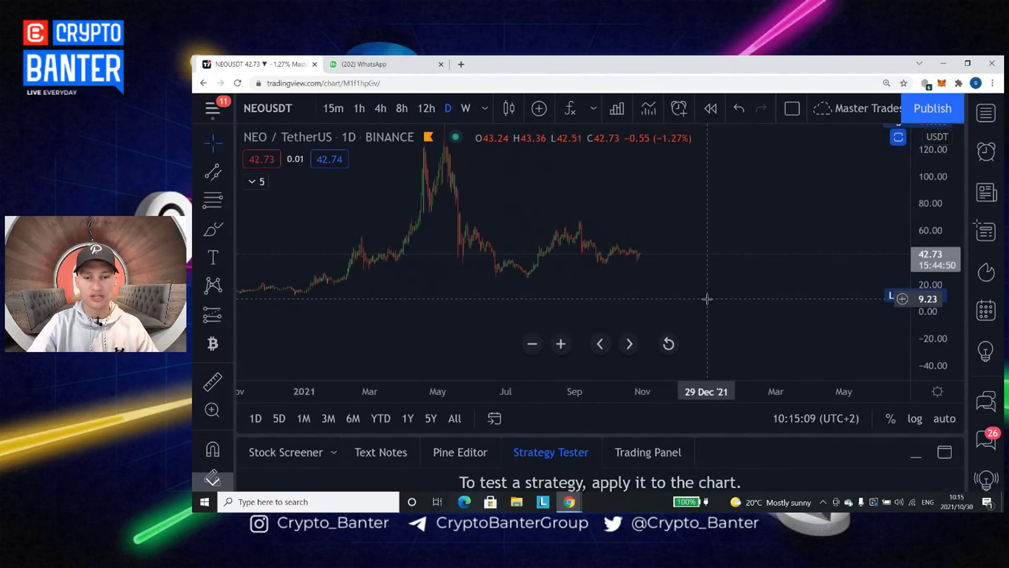
{"action": "left_click_drag", "start_coordinate": [583, 299], "coordinate": [695, 326]}
{"action": "scroll", "coordinate": [694, 326], "scroll_direction": "up", "scroll_amount": 1}
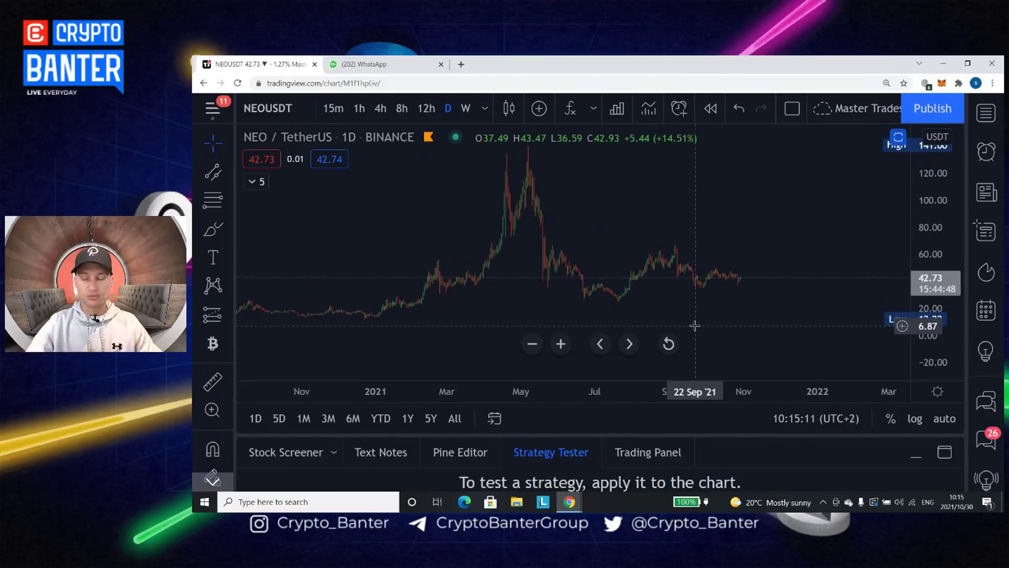
{"action": "scroll", "coordinate": [692, 311], "scroll_direction": "up", "scroll_amount": 2}
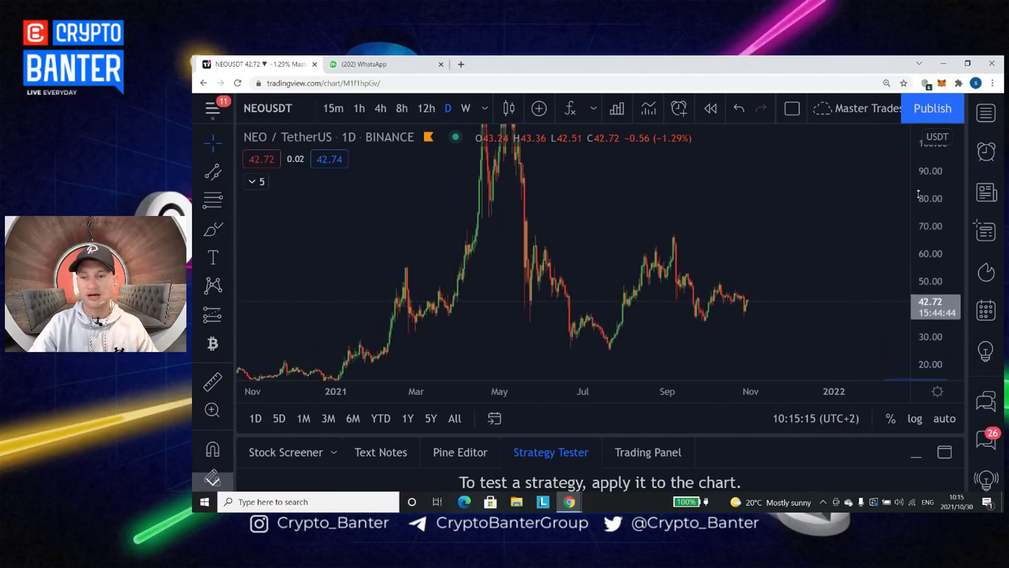
{"action": "left_click_drag", "start_coordinate": [679, 199], "coordinate": [693, 205]}
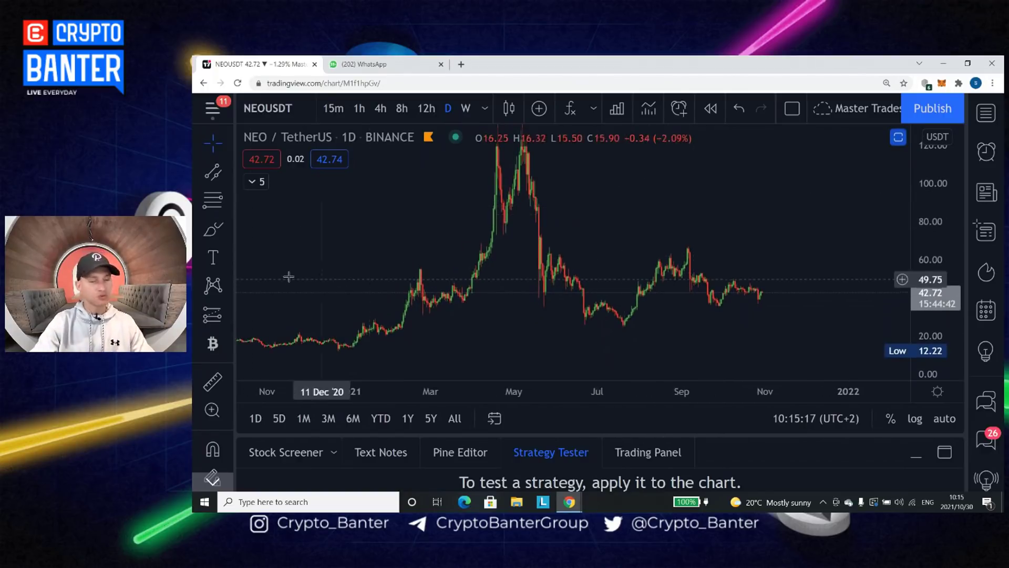
Brush a wavy freehand stroke above the price and delete it, and do the same with a descending stroke from the September 2021 peak
{"action": "left_click", "coordinate": [213, 229]}
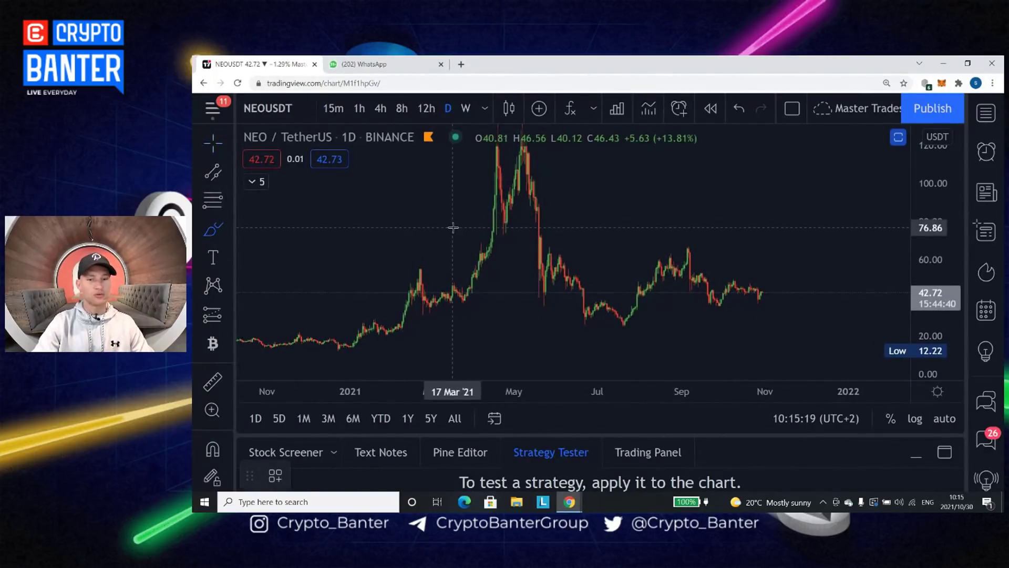
{"action": "mouse_move", "coordinate": [619, 201]}
{"action": "left_mouse_down"}
{"action": "mouse_move", "coordinate": [688, 193]}
{"action": "mouse_move", "coordinate": [758, 225]}
{"action": "mouse_move", "coordinate": [826, 210]}
{"action": "left_mouse_up"}
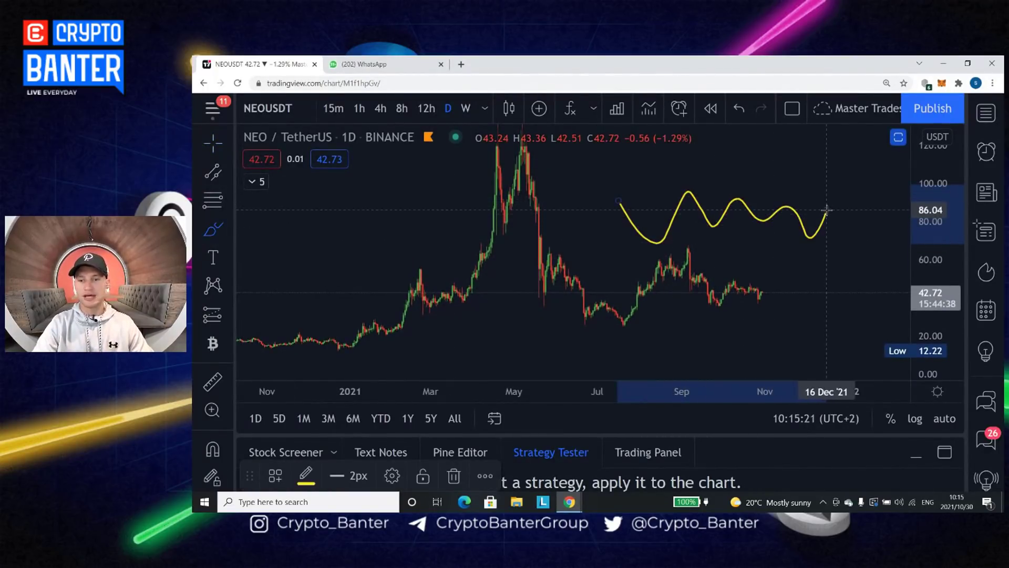
{"action": "key", "text": "Delete"}
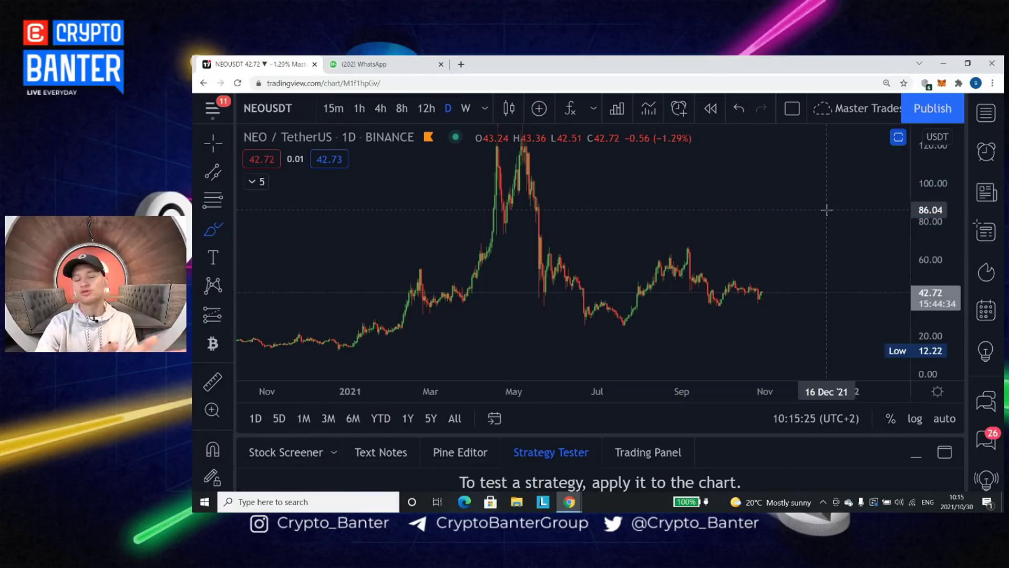
{"action": "left_click_drag", "start_coordinate": [688, 247], "coordinate": [783, 298]}
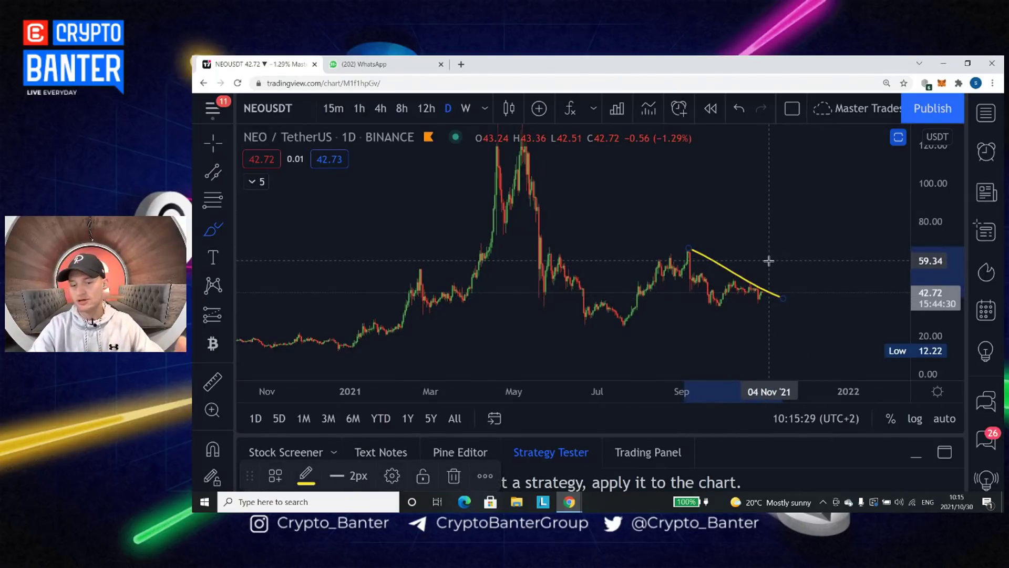
{"action": "key", "text": "Delete"}
Draw a trend line from about 67.69 on 4 Sep '21 to 40.16 on 11 Nov '21, and delete it
{"action": "left_click", "coordinate": [227, 171]}
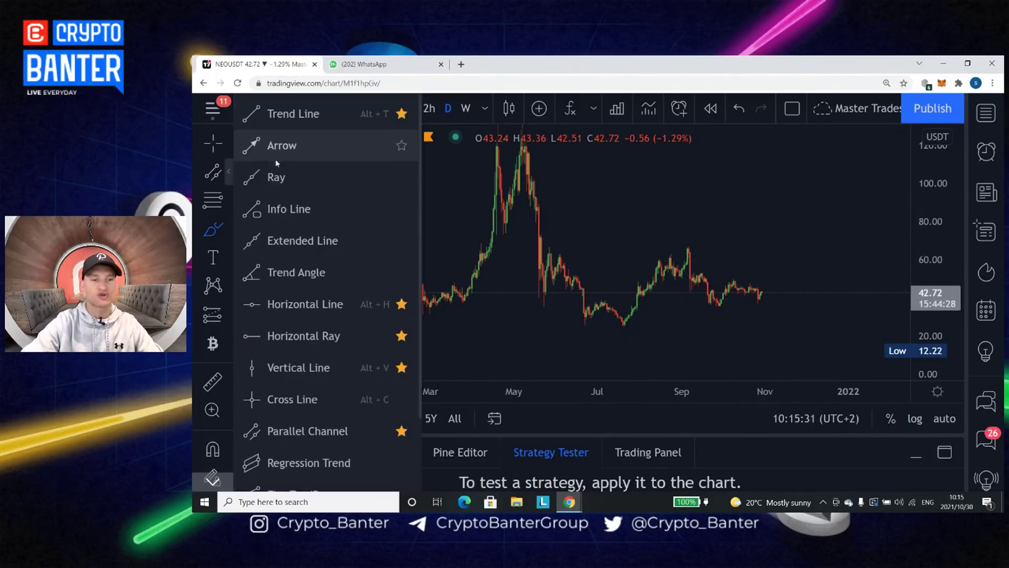
{"action": "left_click", "coordinate": [293, 114]}
{"action": "left_click", "coordinate": [687, 245]}
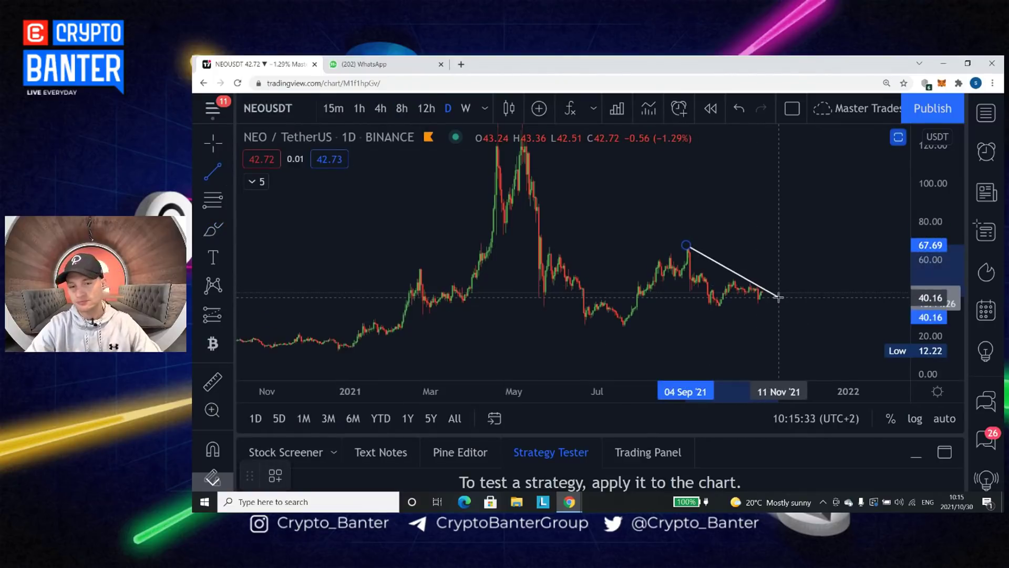
{"action": "left_click", "coordinate": [779, 298]}
{"action": "key", "text": "Delete"}
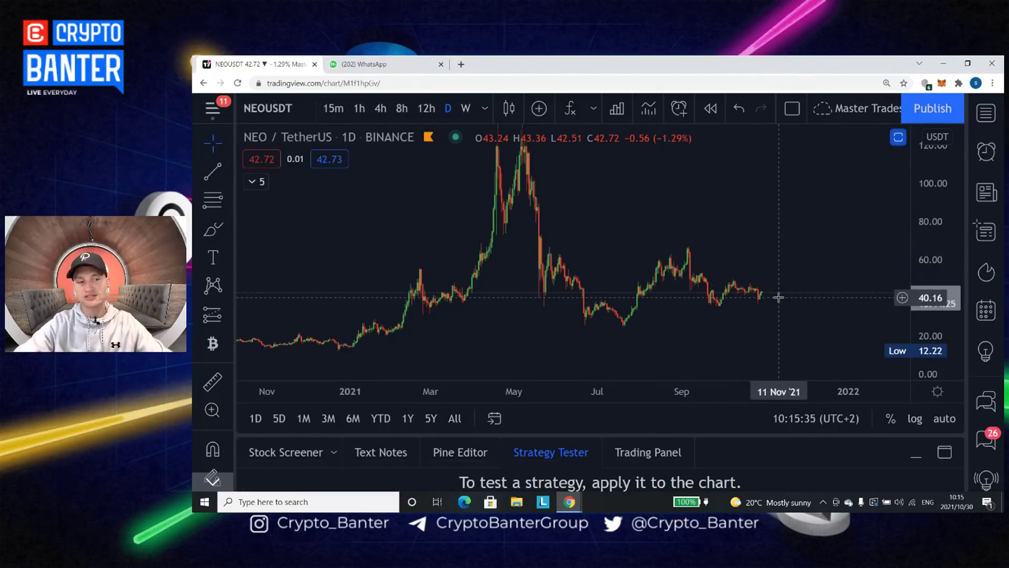
Draw a rectangle from 13 Aug '21 to 9 Oct '21 between about 83.96 and 72.69, and delete it
{"action": "left_click", "coordinate": [228, 228]}
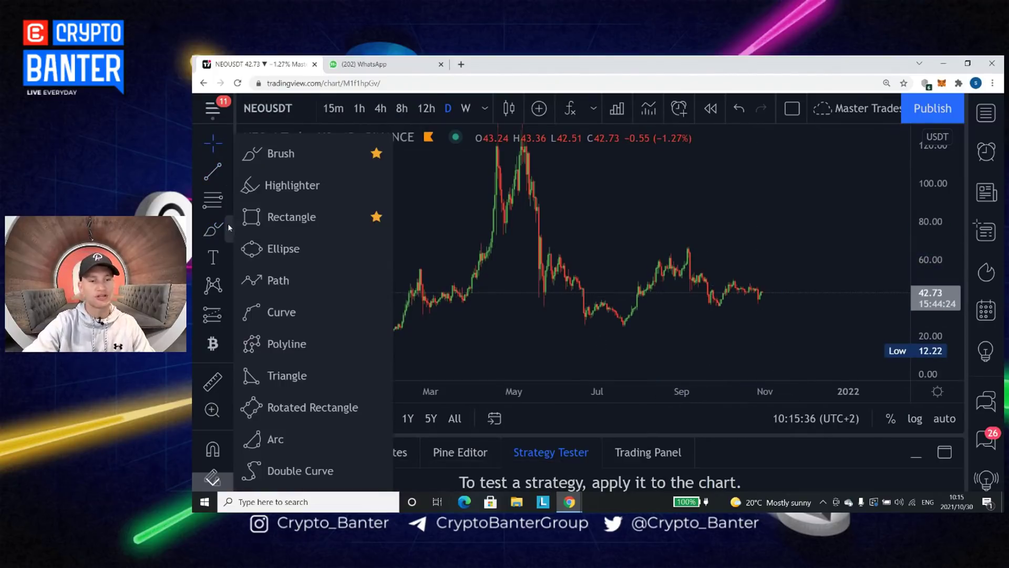
{"action": "left_click", "coordinate": [300, 216]}
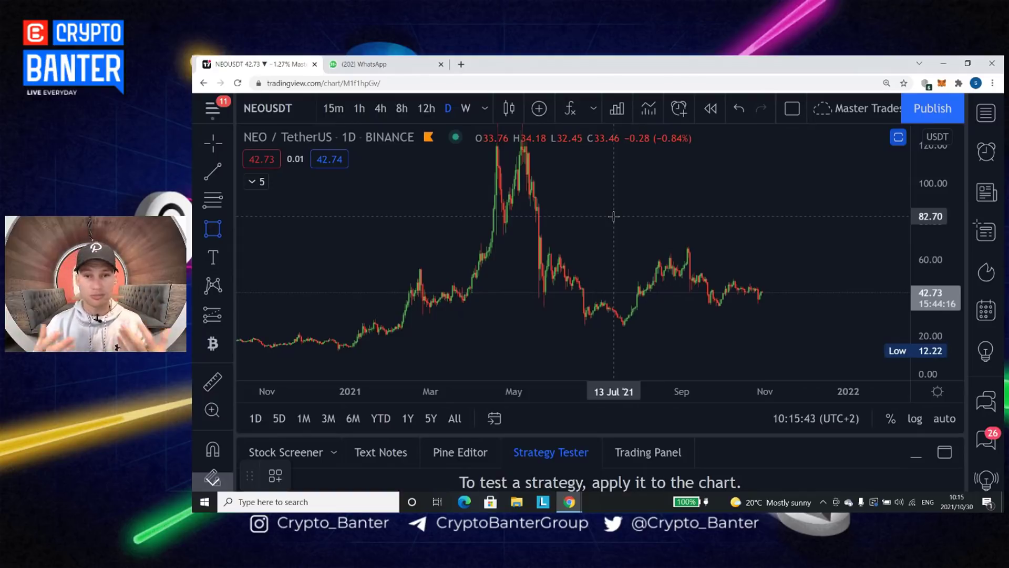
{"action": "left_click", "coordinate": [656, 229]}
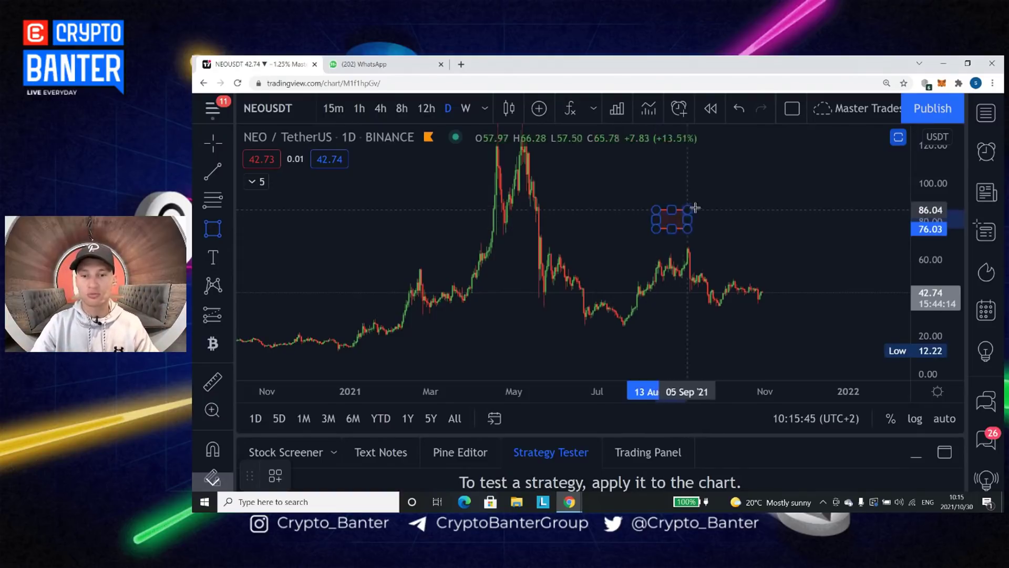
{"action": "left_click", "coordinate": [733, 236]}
{"action": "left_click", "coordinate": [734, 235]}
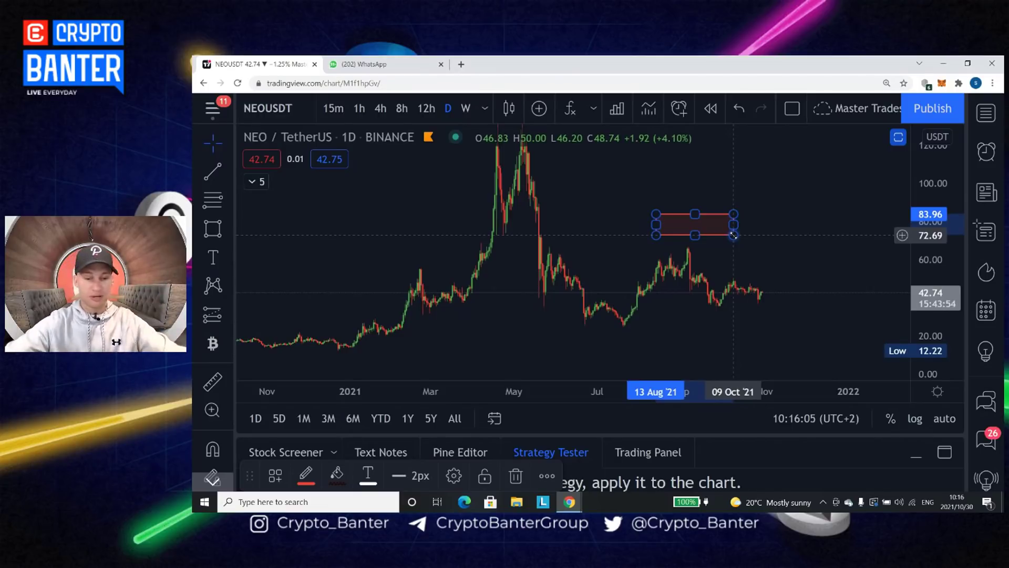
{"action": "key", "text": "Delete"}
Measure the price change from about 42.24 on 7 Nov '21 to 57.26 on 14 Nov '21, and clear the measurement
{"action": "left_click_drag", "start_coordinate": [733, 235], "coordinate": [703, 234]}
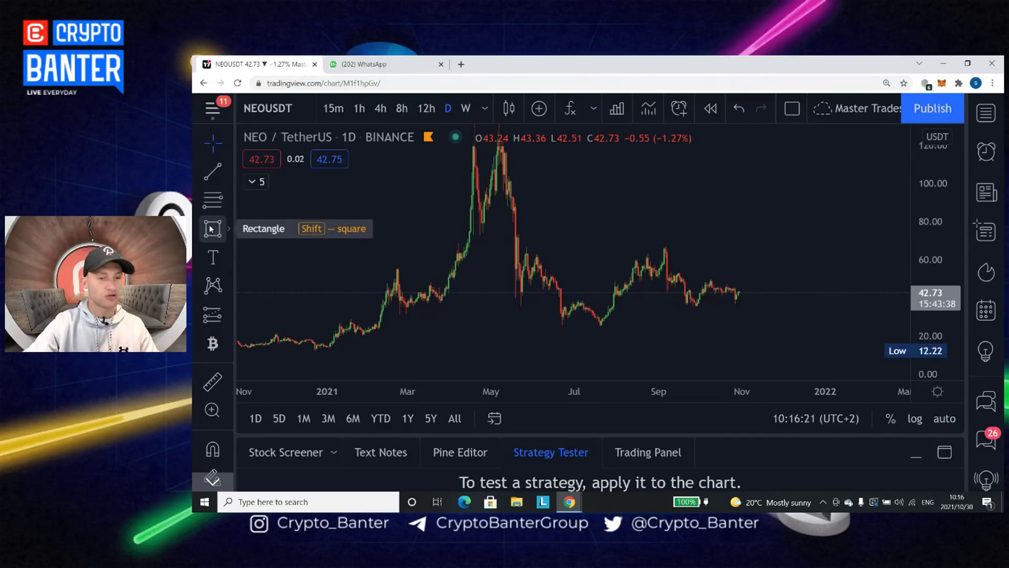
{"action": "scroll", "coordinate": [206, 320], "scroll_direction": "down", "scroll_amount": 2}
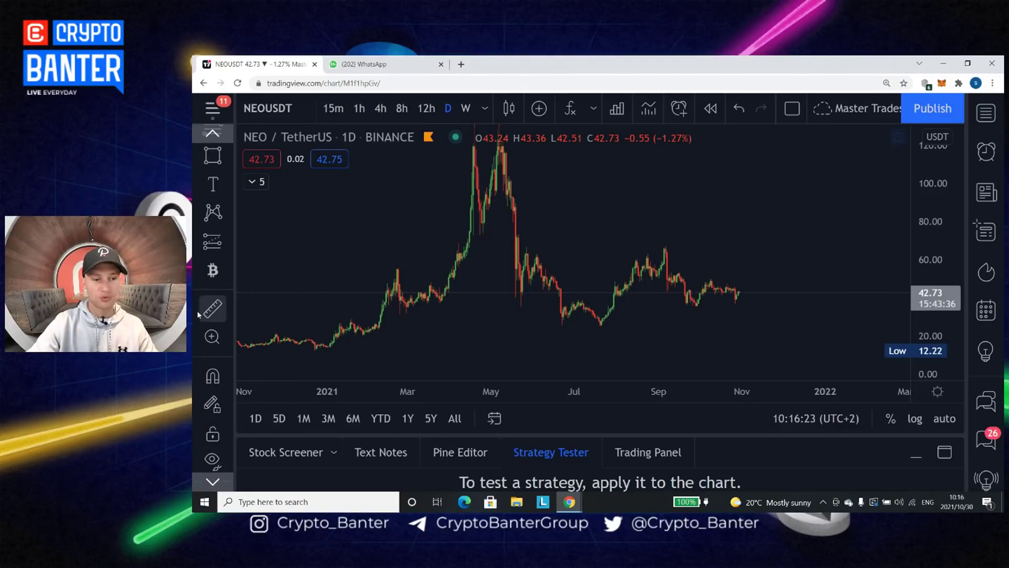
{"action": "left_click", "coordinate": [208, 309]}
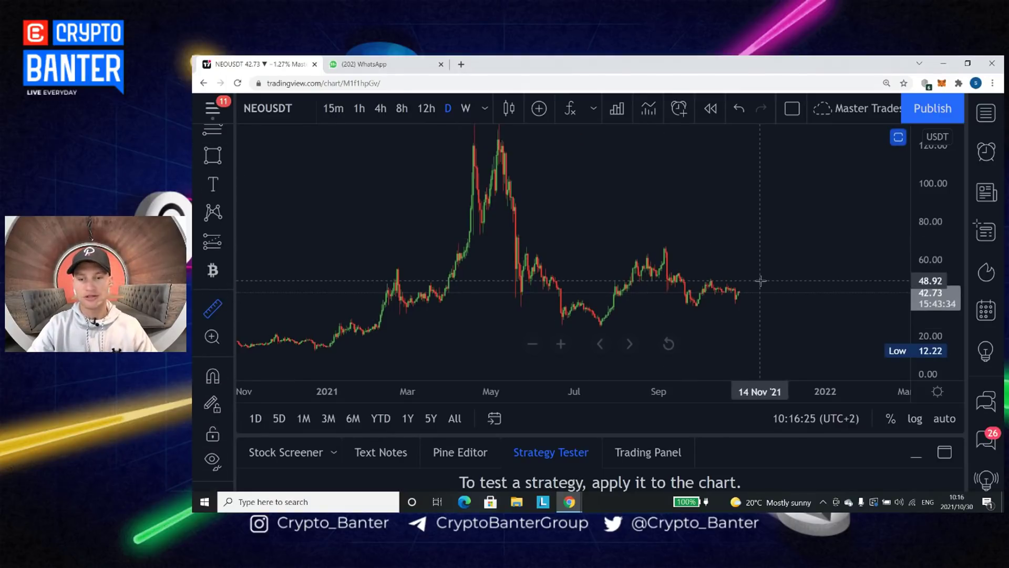
{"action": "left_click", "coordinate": [748, 292]}
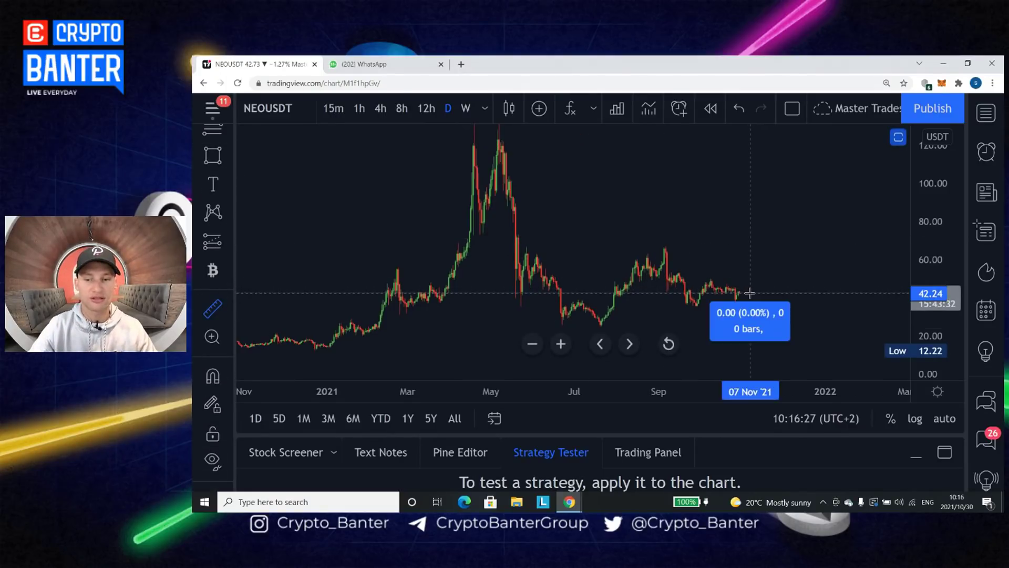
{"action": "left_click", "coordinate": [757, 265]}
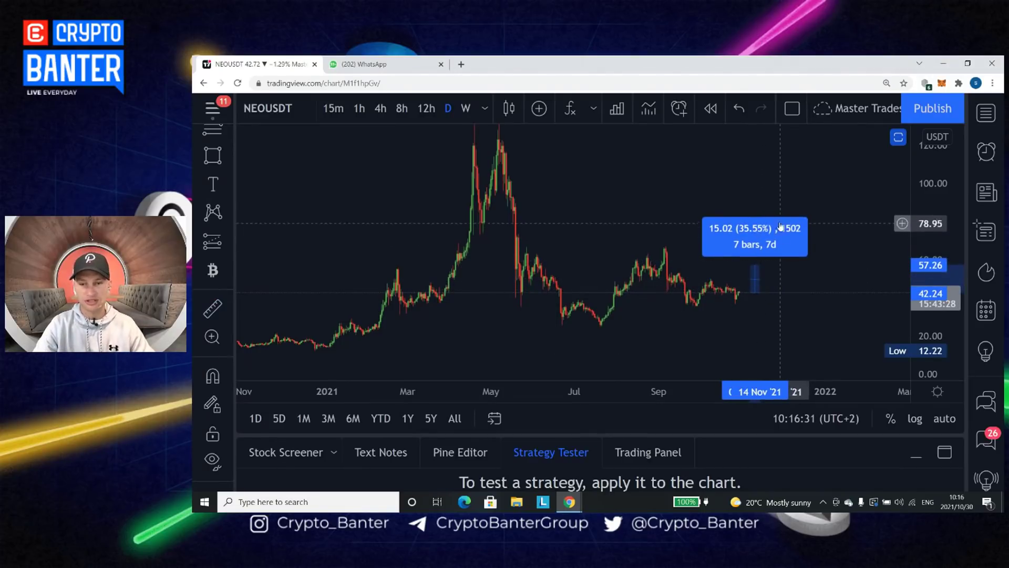
{"action": "left_click", "coordinate": [729, 163]}
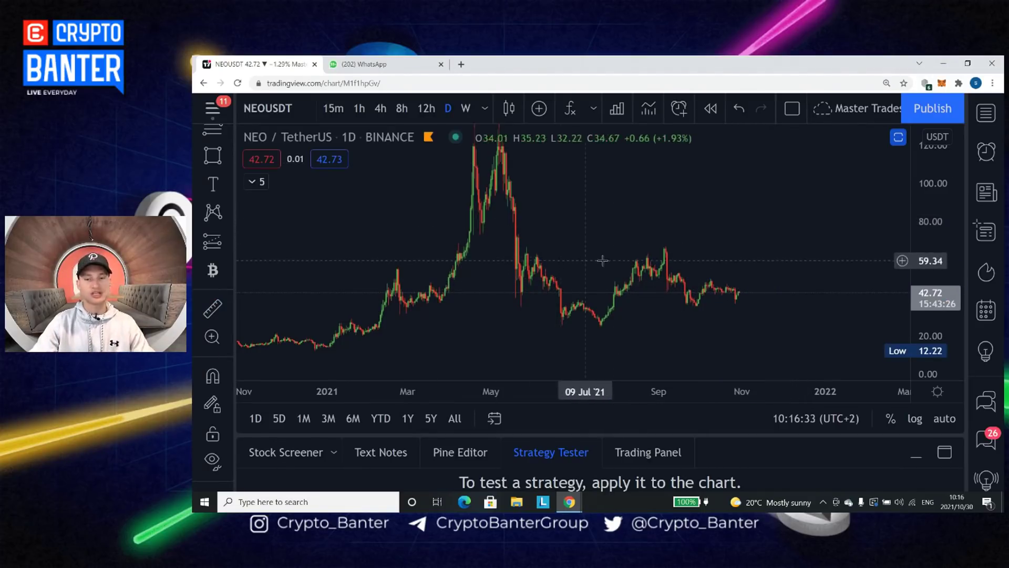
Measure the price change from about 71.86 on 29 Sep '21 to 103.98 on 2 Nov '21, and clear the measurement
{"action": "left_click", "coordinate": [213, 308]}
{"action": "left_click", "coordinate": [696, 236]}
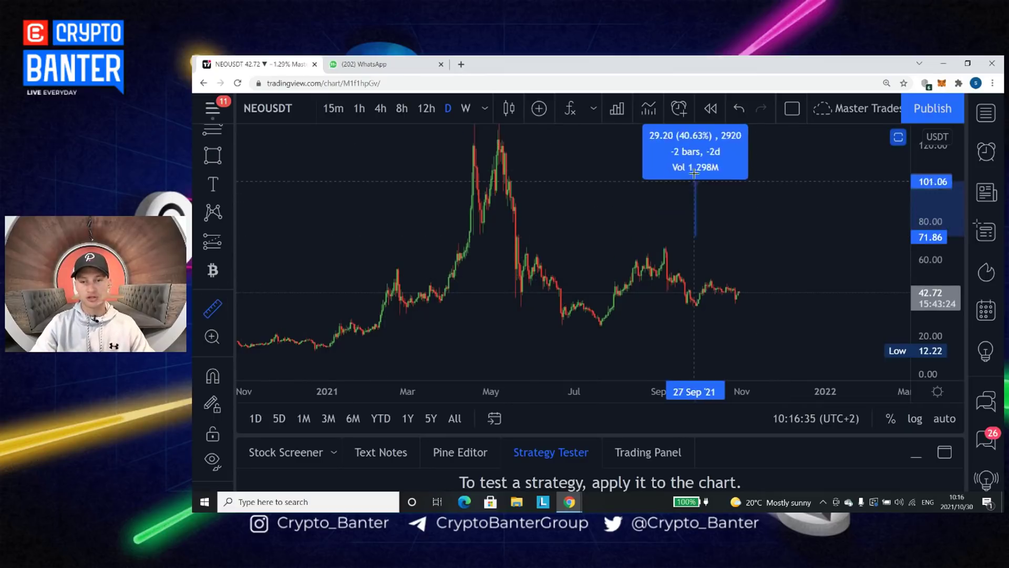
{"action": "left_click", "coordinate": [742, 177]}
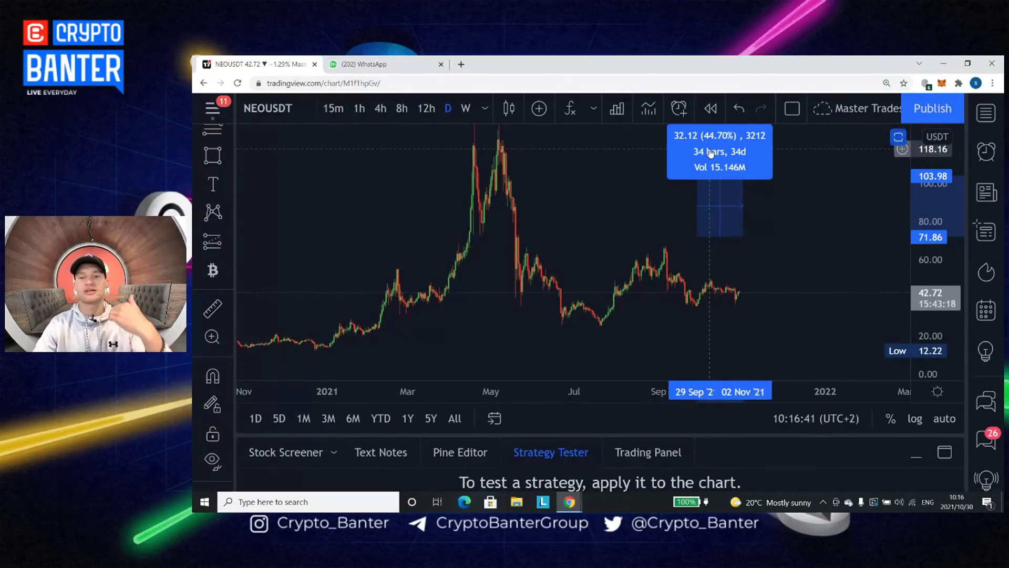
{"action": "left_click", "coordinate": [656, 191]}
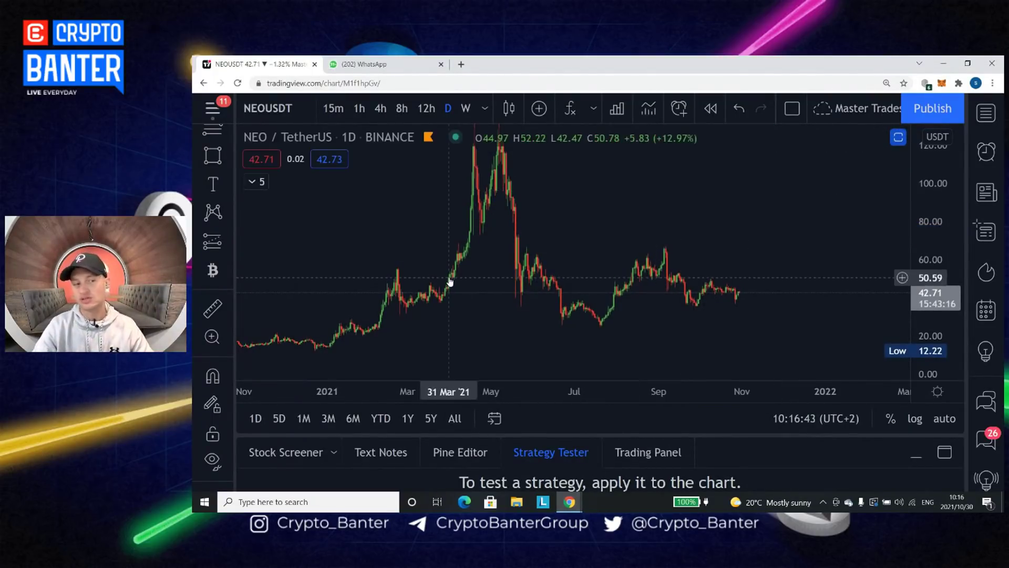
Measure a downward move from about 43.08 on 29 Nov '21 to 19.30 on 15 Dec '21, and clear the measurement
{"action": "left_click", "coordinate": [213, 308]}
{"action": "left_click", "coordinate": [780, 292]}
{"action": "left_click", "coordinate": [801, 337]}
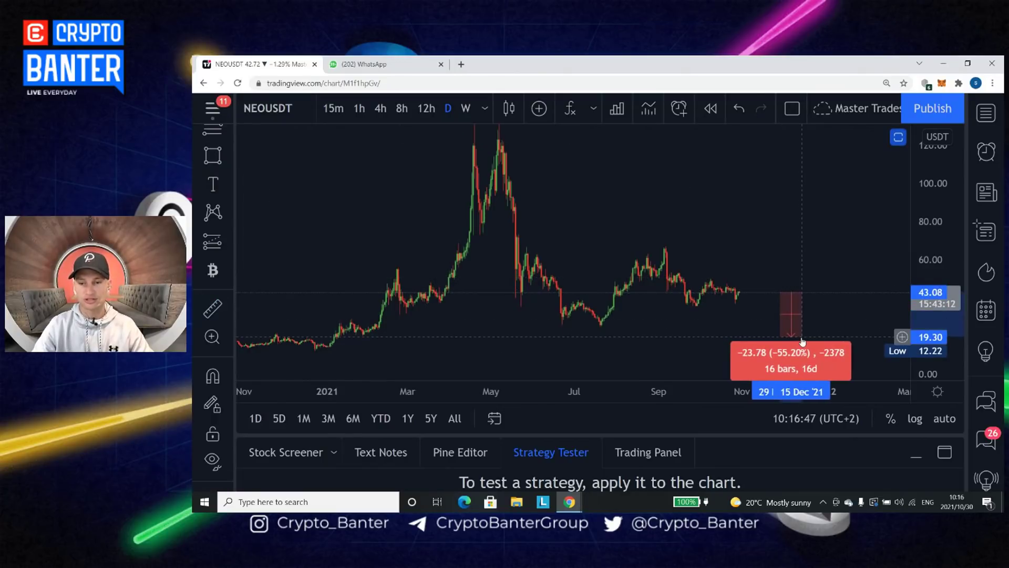
{"action": "left_click", "coordinate": [774, 231]}
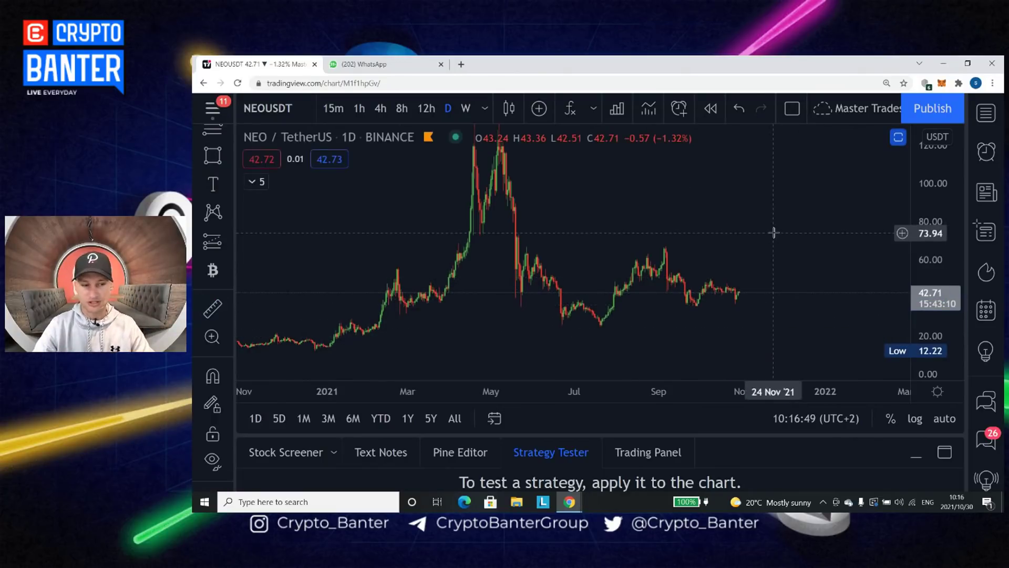
Draw a descending trend line from about 74.36 on 15 Jul '21 to 53.92 on 29 Oct '21
{"action": "scroll", "coordinate": [212, 342], "scroll_direction": "down", "scroll_amount": 2}
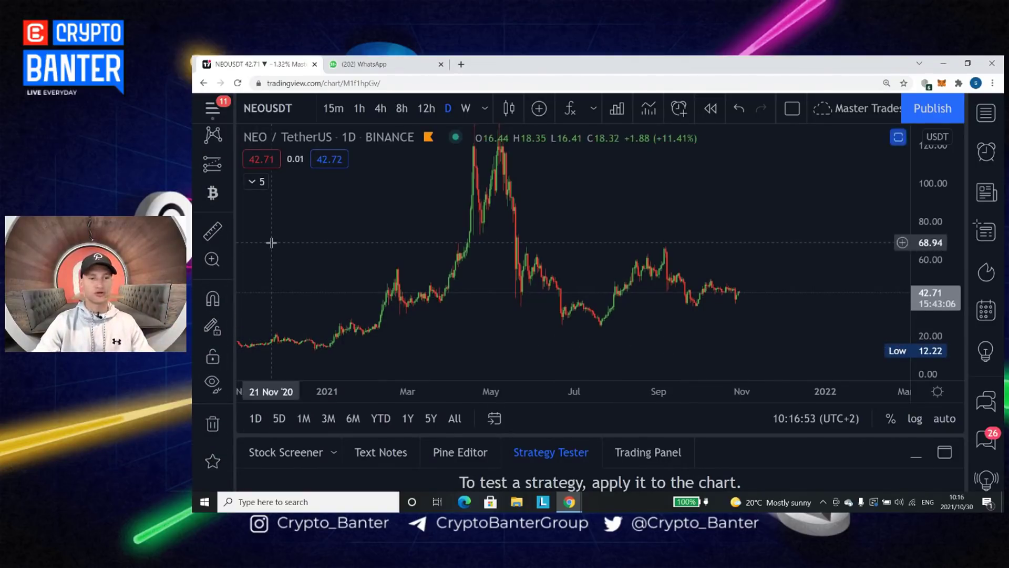
{"action": "scroll", "coordinate": [225, 150], "scroll_direction": "up", "scroll_amount": 3}
{"action": "left_click", "coordinate": [213, 175]}
{"action": "left_click", "coordinate": [594, 232]}
{"action": "left_click", "coordinate": [738, 271]}
Add a rising trend line below the descending one, from early August to early October 2021
{"action": "left_click", "coordinate": [213, 171]}
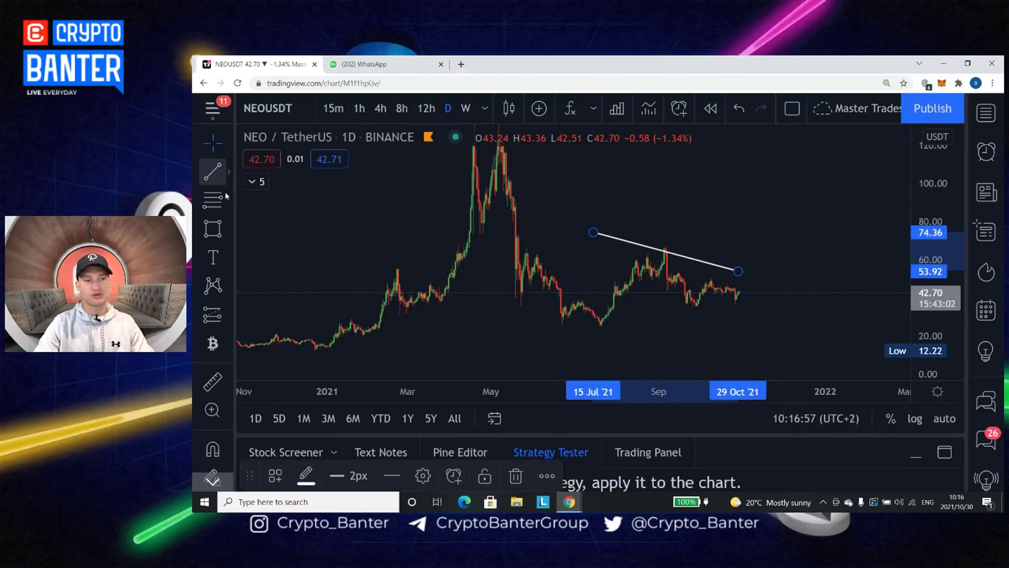
{"action": "left_click", "coordinate": [622, 306]}
{"action": "left_click", "coordinate": [703, 271]}
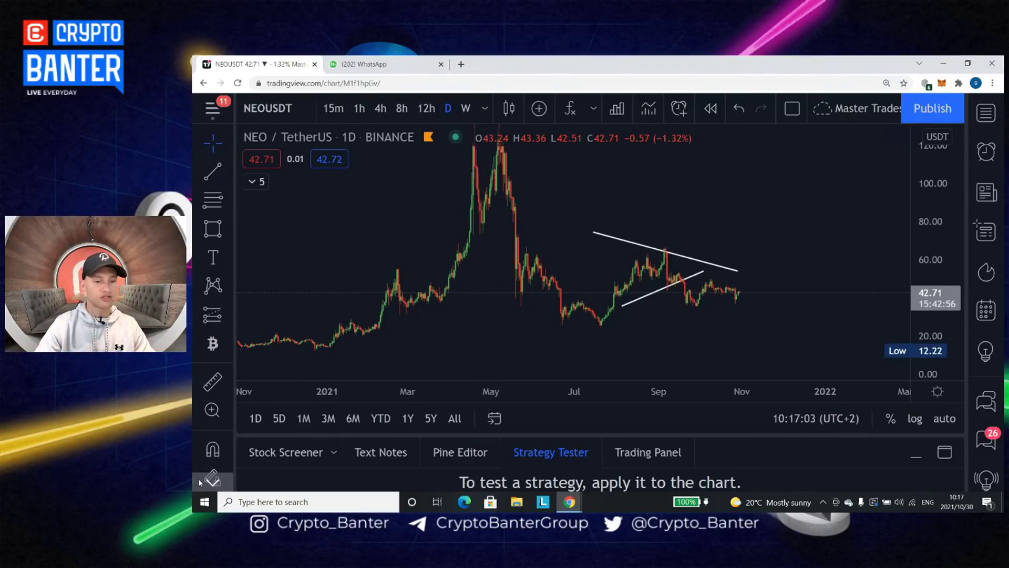
Hide all drawings on the chart, and show them again
{"action": "scroll", "coordinate": [221, 423], "scroll_direction": "down", "scroll_amount": 3}
{"action": "left_click", "coordinate": [213, 383]}
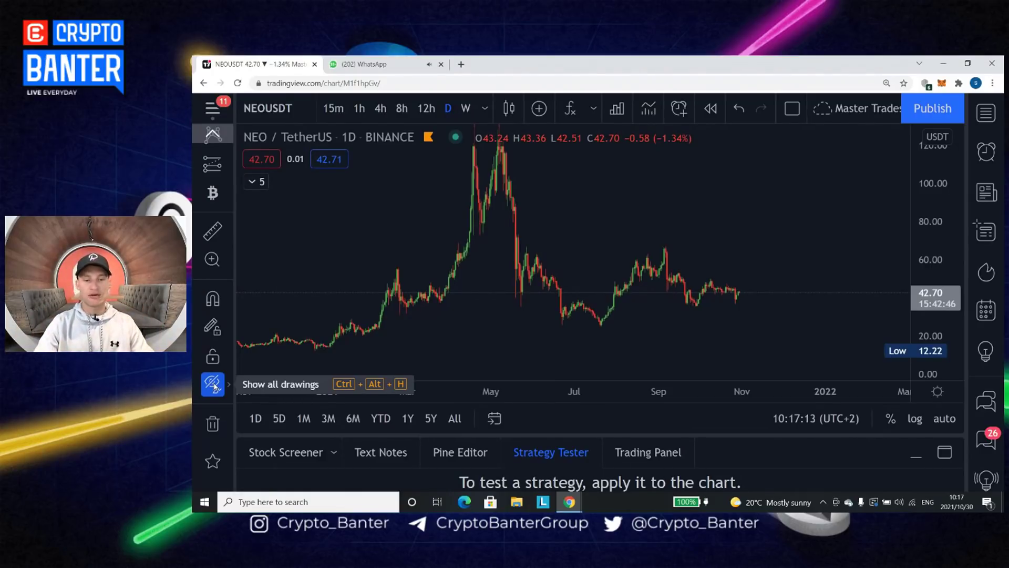
{"action": "left_click", "coordinate": [213, 385]}
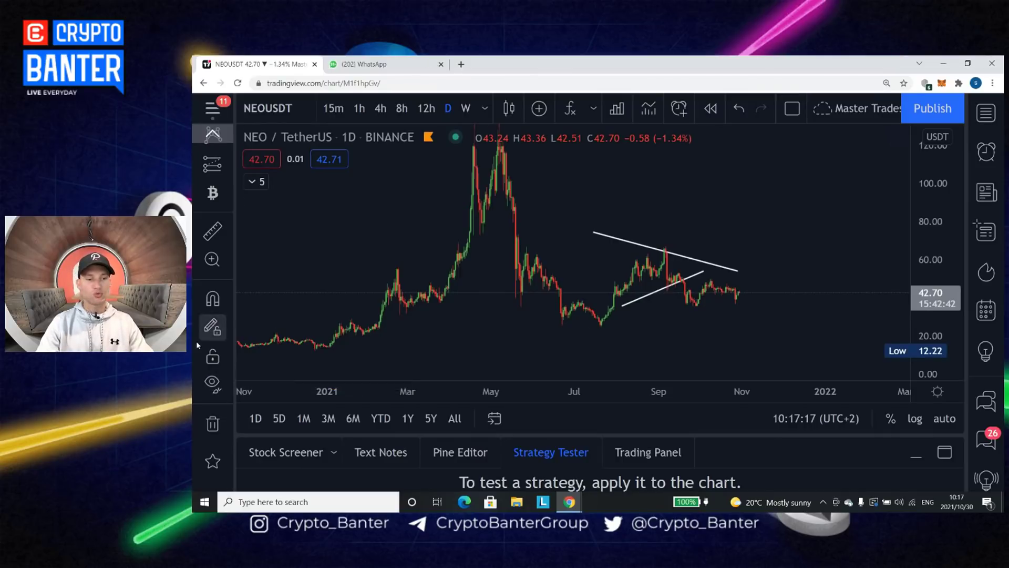
Remove all drawings from the chart
{"action": "left_click", "coordinate": [211, 424]}
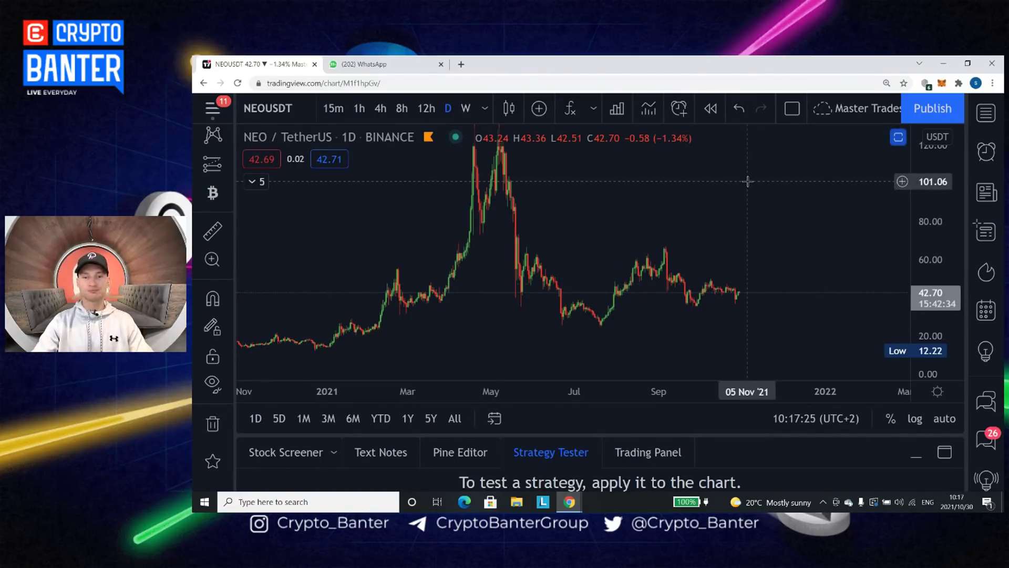
{"action": "scroll", "coordinate": [752, 206], "scroll_direction": "down", "scroll_amount": 3}
{"action": "scroll", "coordinate": [753, 206], "scroll_direction": "down", "scroll_amount": 2}
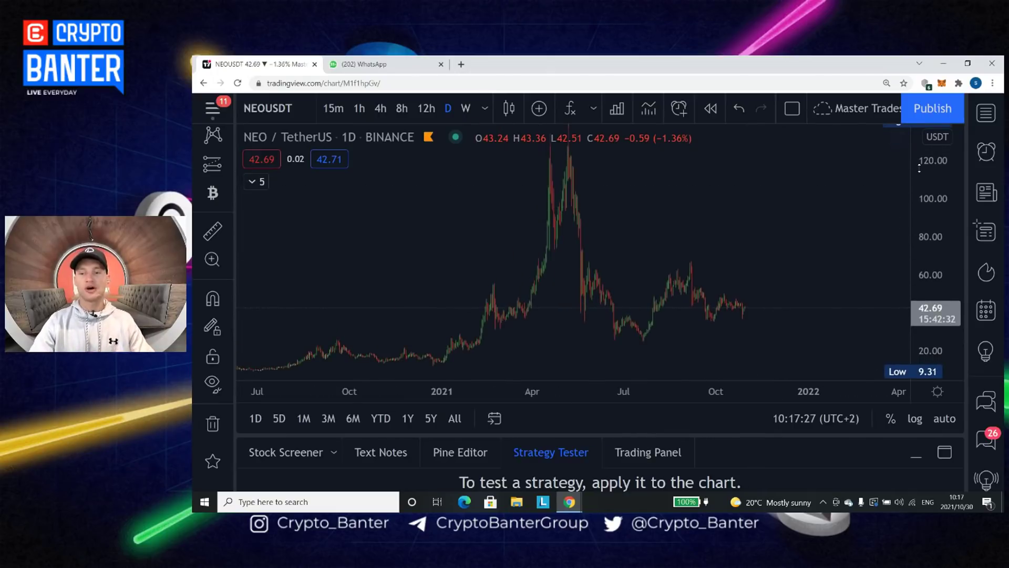
Draw a rising trend line under the recent lows, from about 24.49 on 19 Jul '21 to 41.17 in late November 2021
{"action": "scroll", "coordinate": [780, 240], "scroll_direction": "up", "scroll_amount": 3}
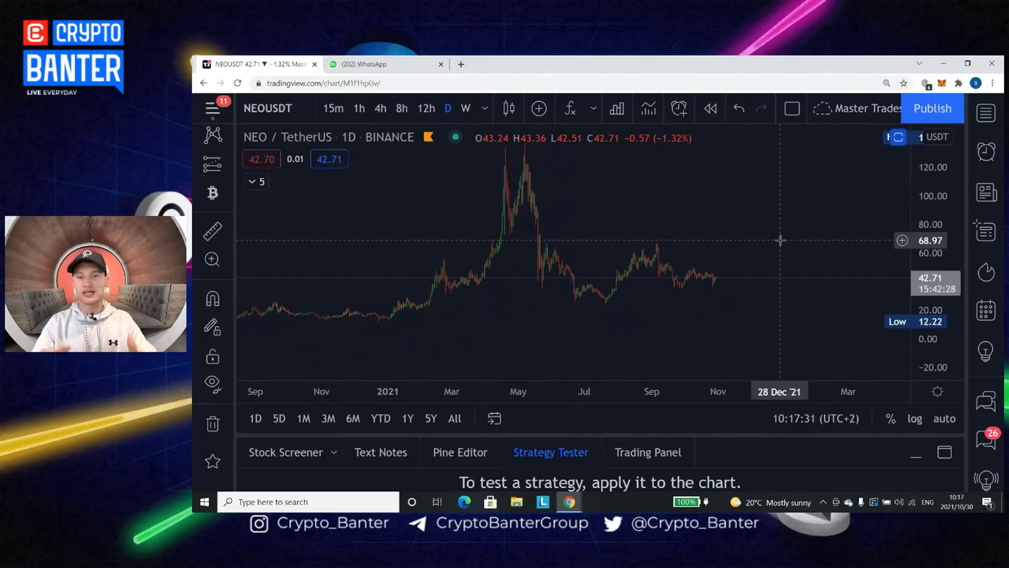
{"action": "left_click_drag", "start_coordinate": [735, 242], "coordinate": [720, 240]}
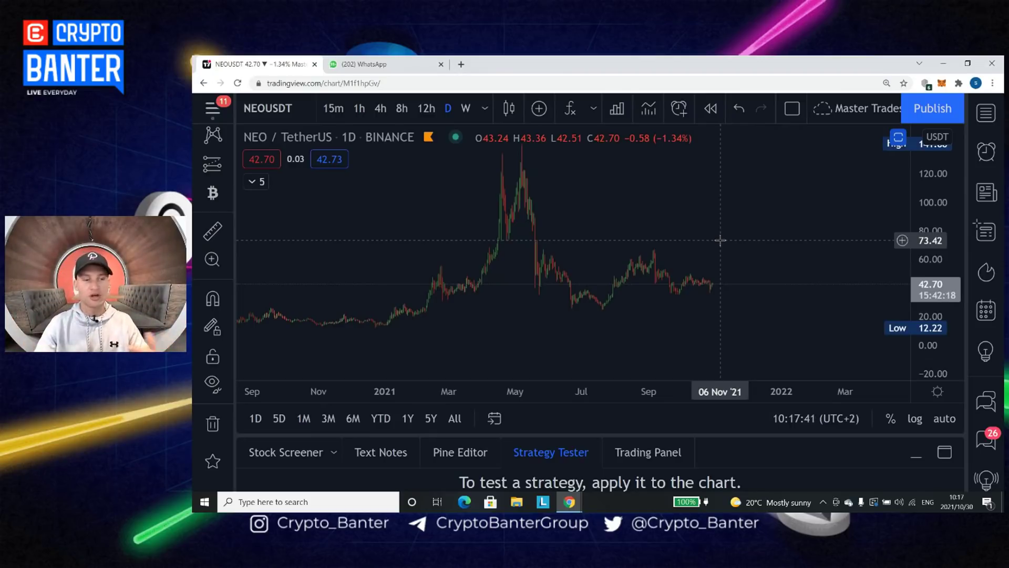
{"action": "scroll", "coordinate": [210, 158], "scroll_direction": "up", "scroll_amount": 3}
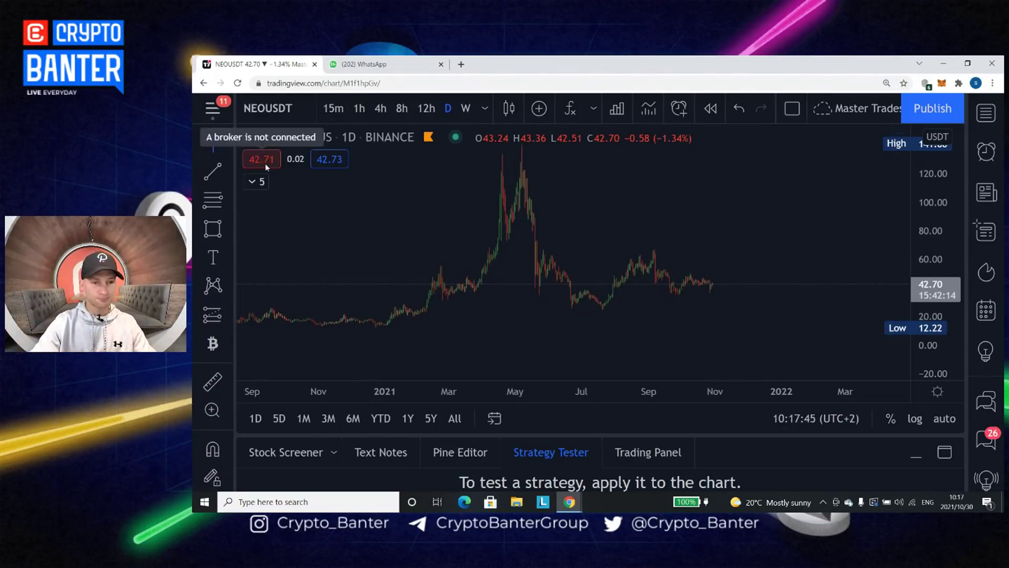
{"action": "left_click", "coordinate": [213, 171]}
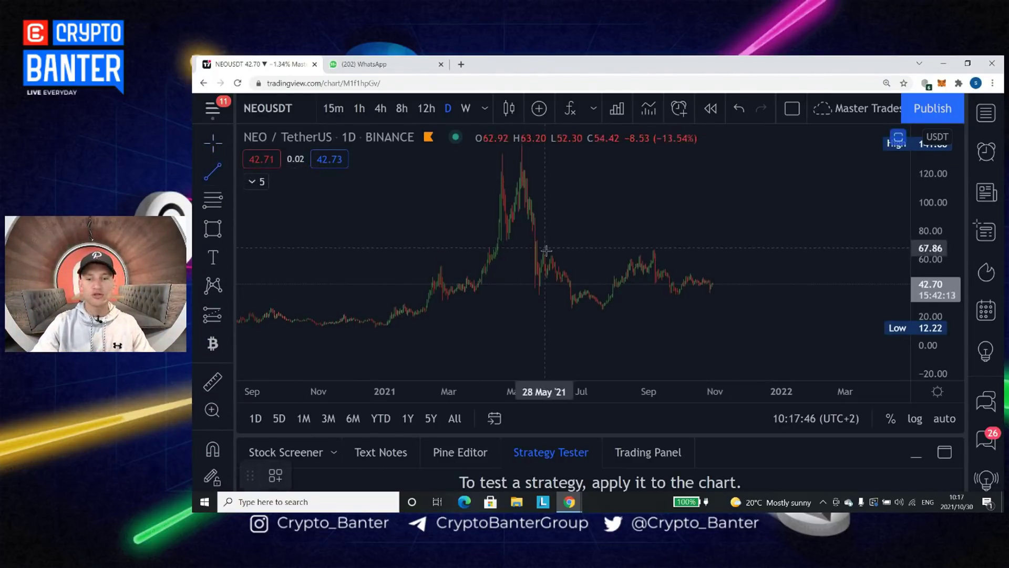
{"action": "left_click", "coordinate": [601, 309]}
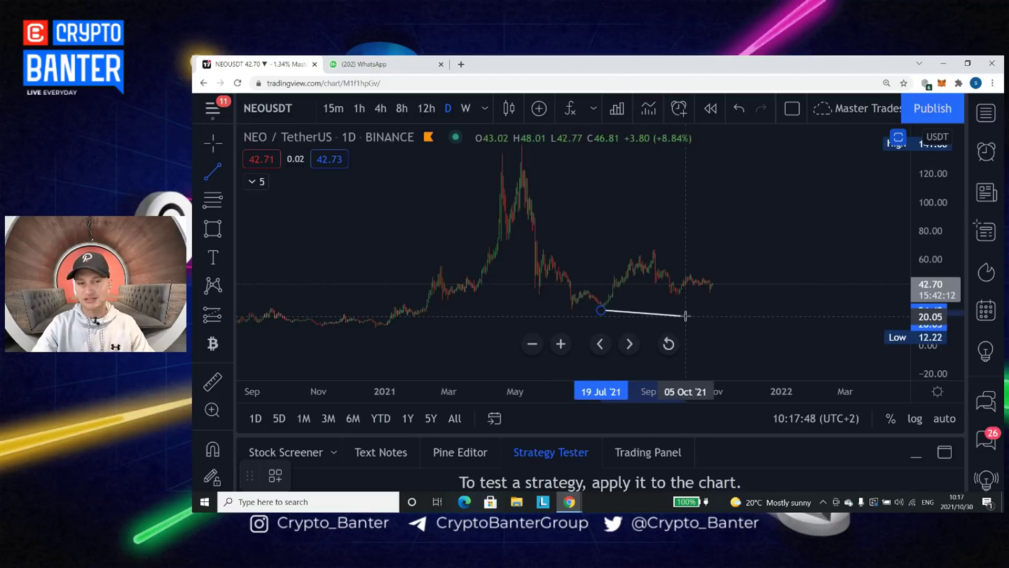
{"action": "left_click", "coordinate": [740, 286]}
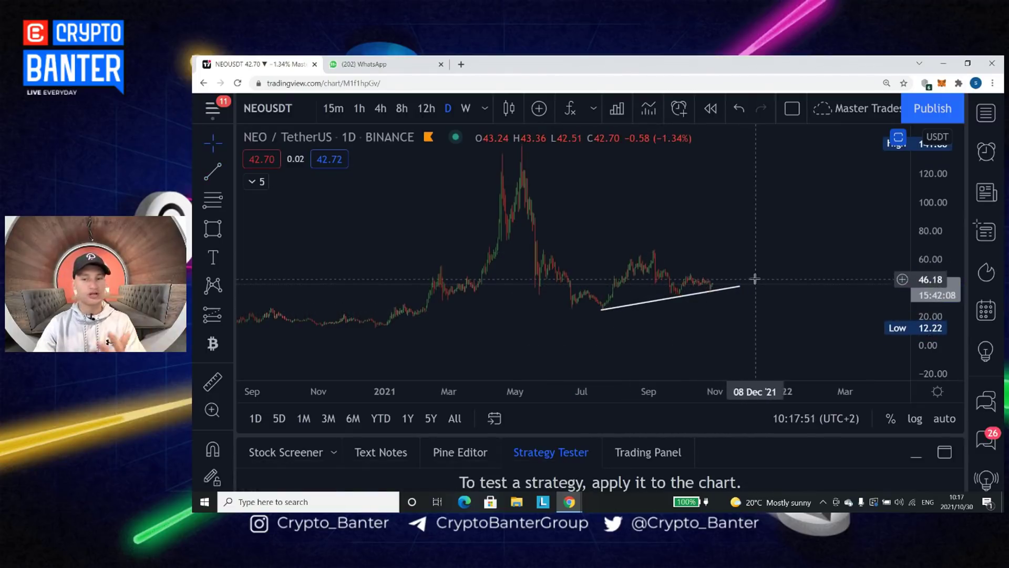
Label the rising trend line with the text "Support"
{"action": "double_click", "coordinate": [664, 303]}
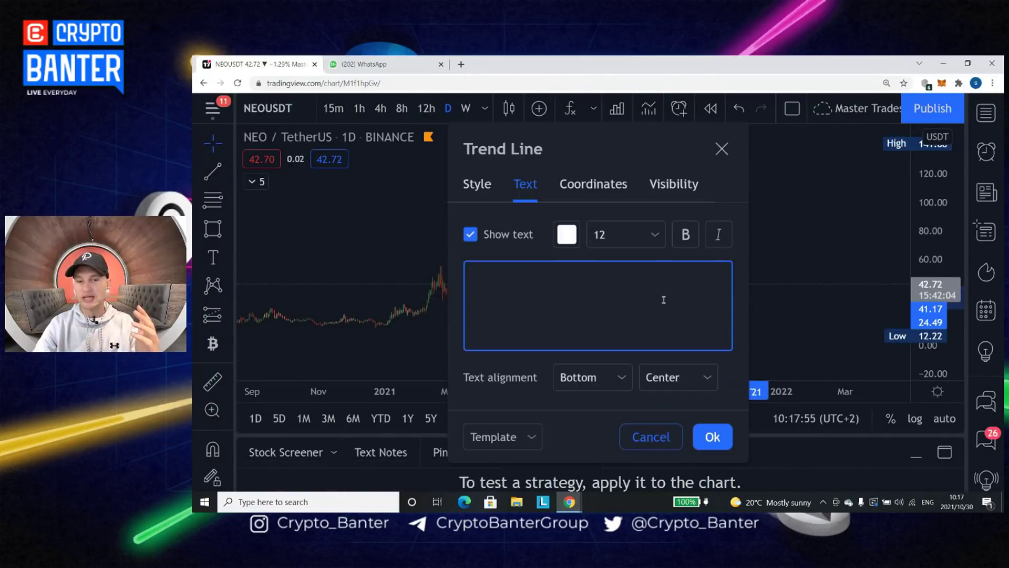
{"action": "left_click", "coordinate": [721, 149]}
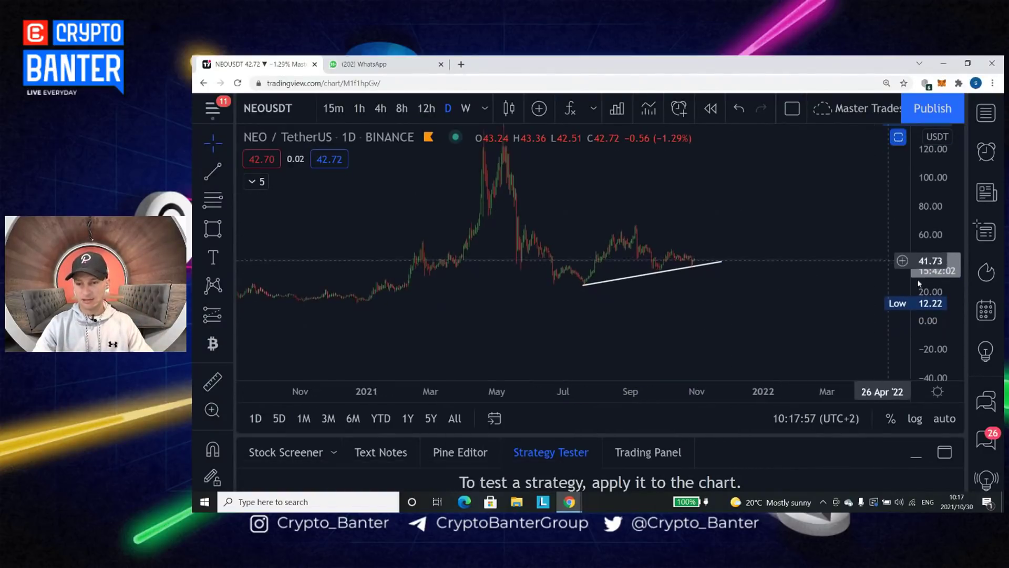
{"action": "left_click_drag", "start_coordinate": [811, 221], "coordinate": [771, 243]}
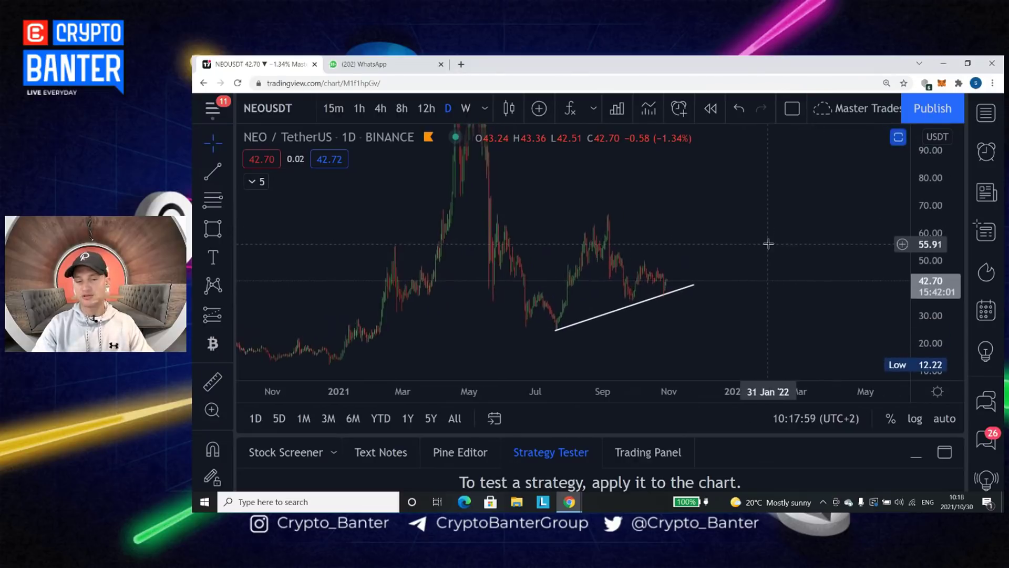
{"action": "double_click", "coordinate": [647, 307]}
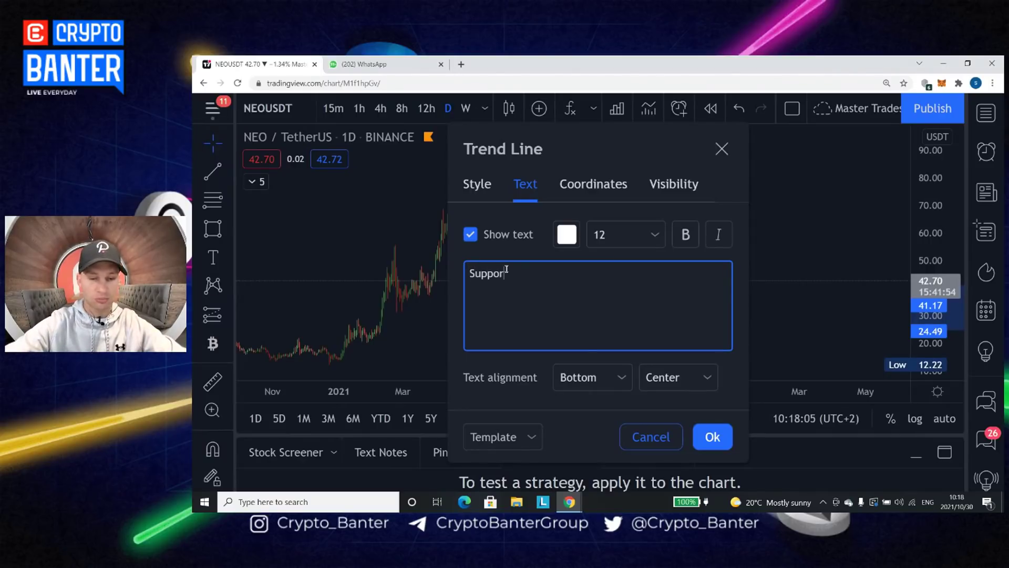
{"action": "left_click", "coordinate": [603, 379]}
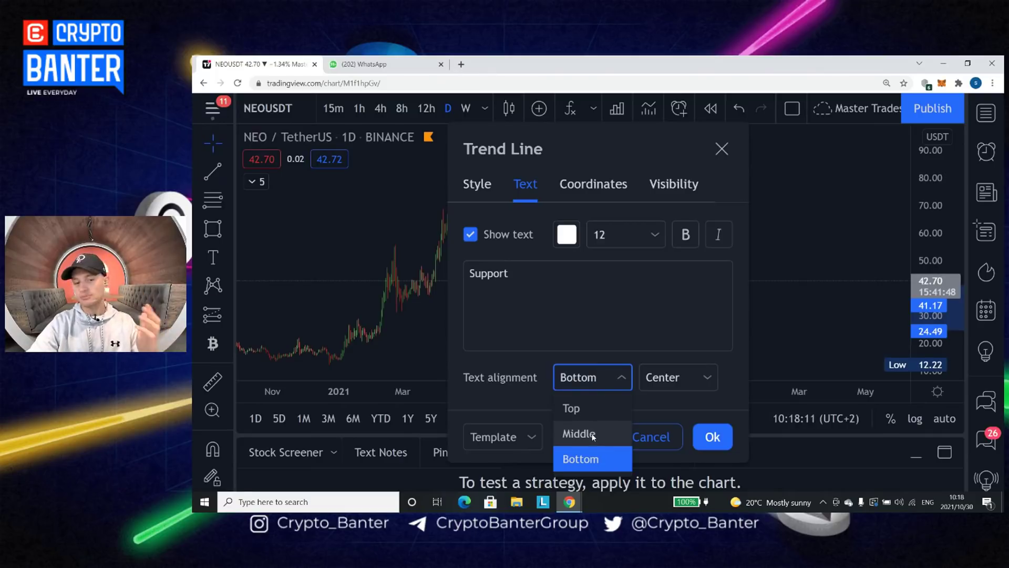
{"action": "left_click", "coordinate": [515, 361]}
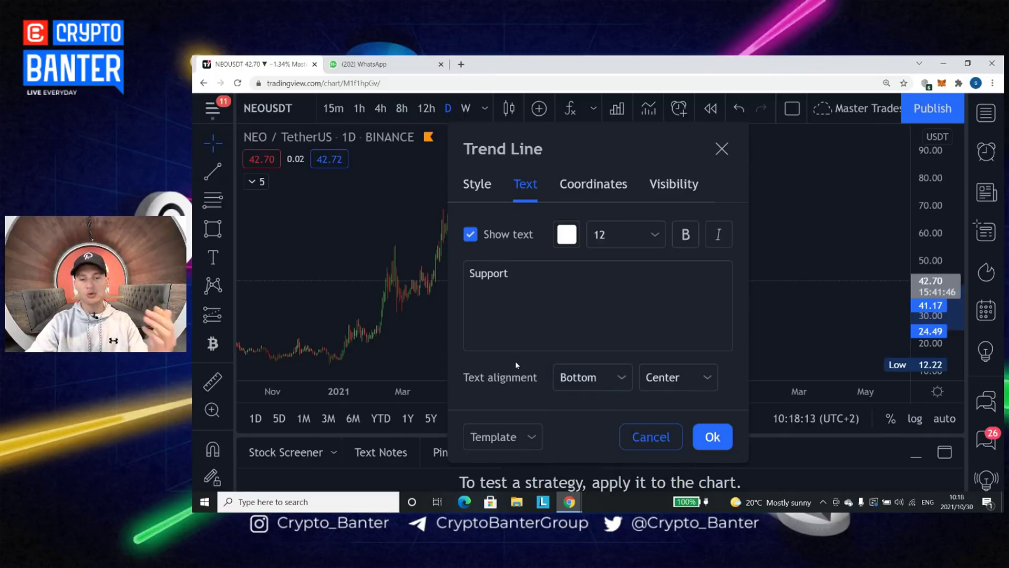
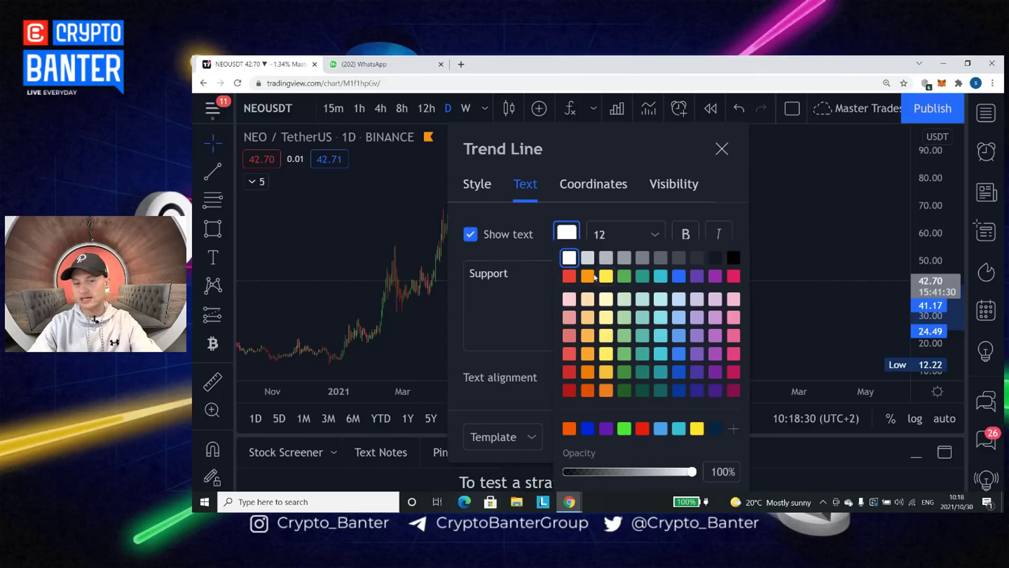
Review the trend line's text size choices and its line style and colour options, and close its settings
{"action": "left_click", "coordinate": [647, 231]}
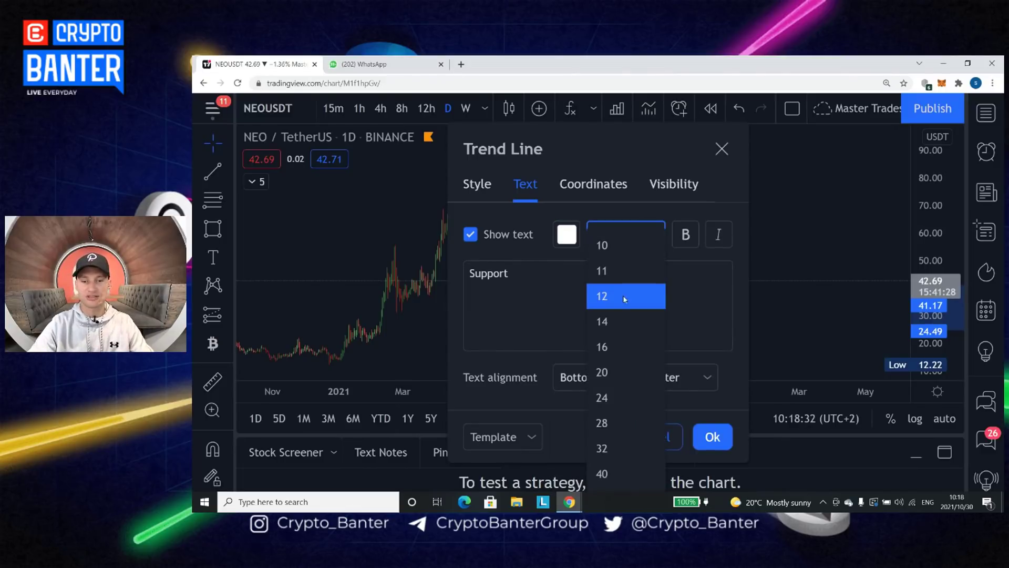
{"action": "left_click", "coordinate": [639, 206]}
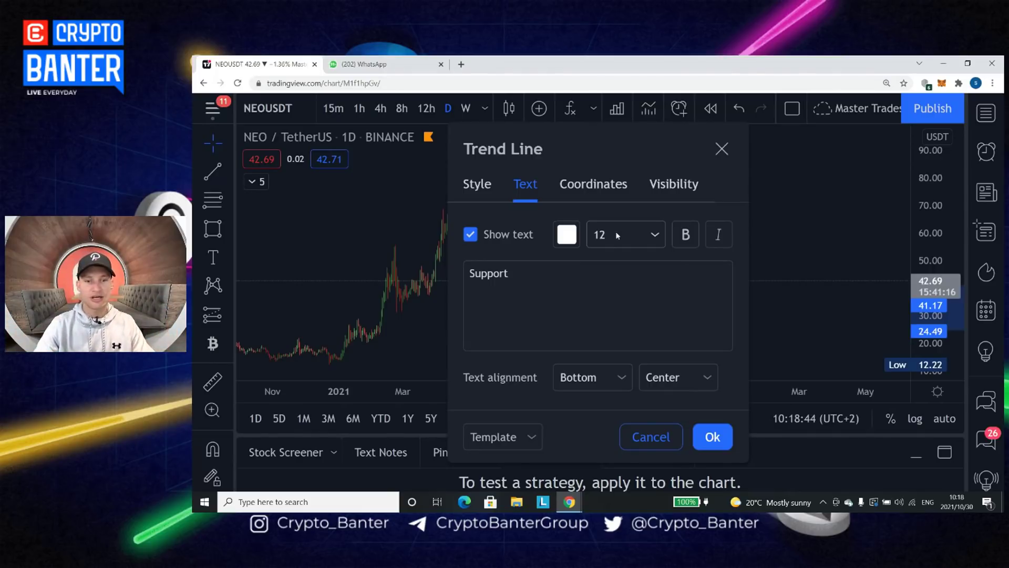
{"action": "left_click", "coordinate": [478, 183]}
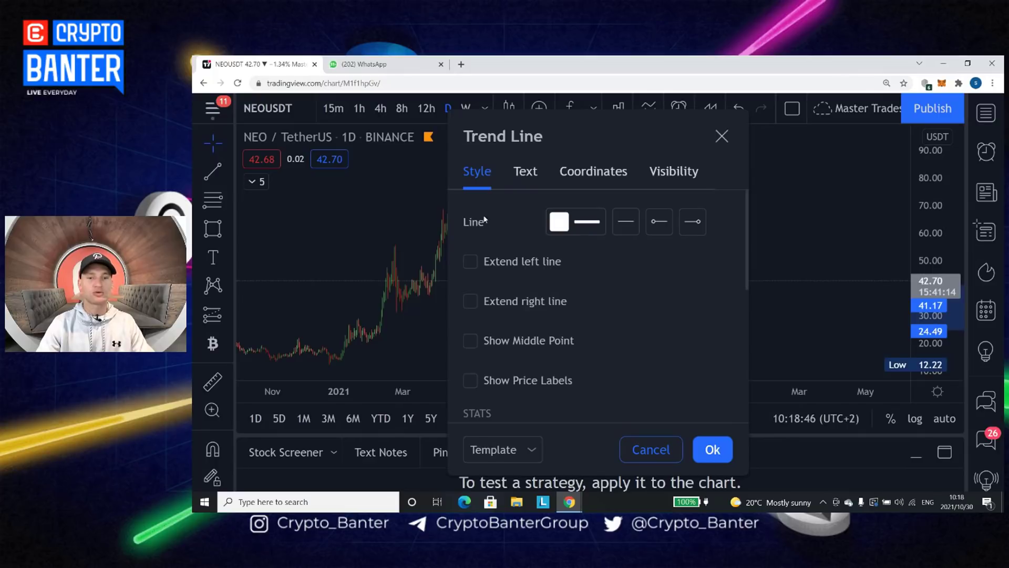
{"action": "left_click", "coordinate": [562, 223]}
{"action": "left_click", "coordinate": [527, 200]}
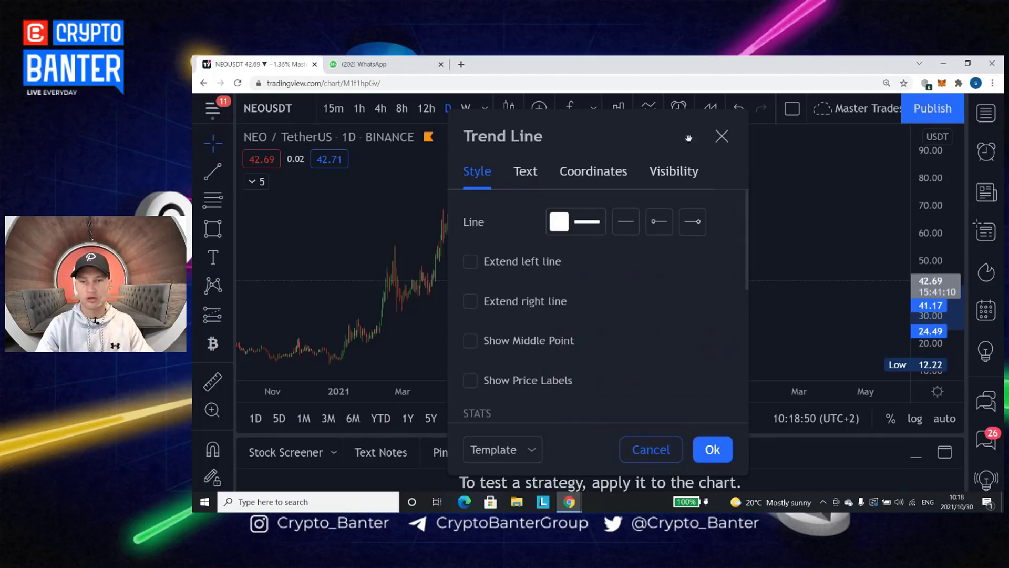
{"action": "left_click", "coordinate": [721, 136]}
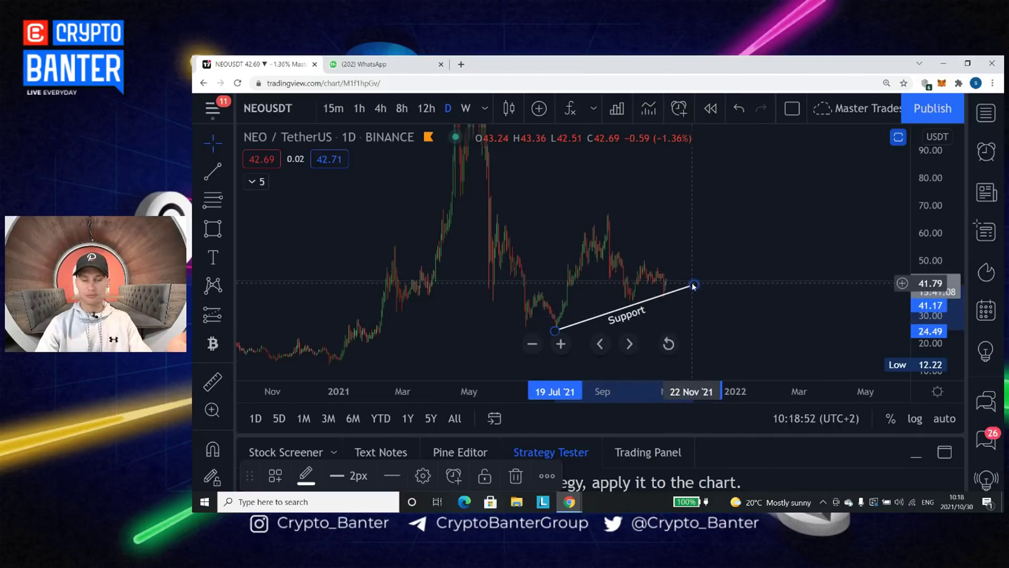
Save the labelled support line's settings as a drawing template named "Support Trend line"
{"action": "left_click_drag", "start_coordinate": [690, 231], "coordinate": [687, 220]}
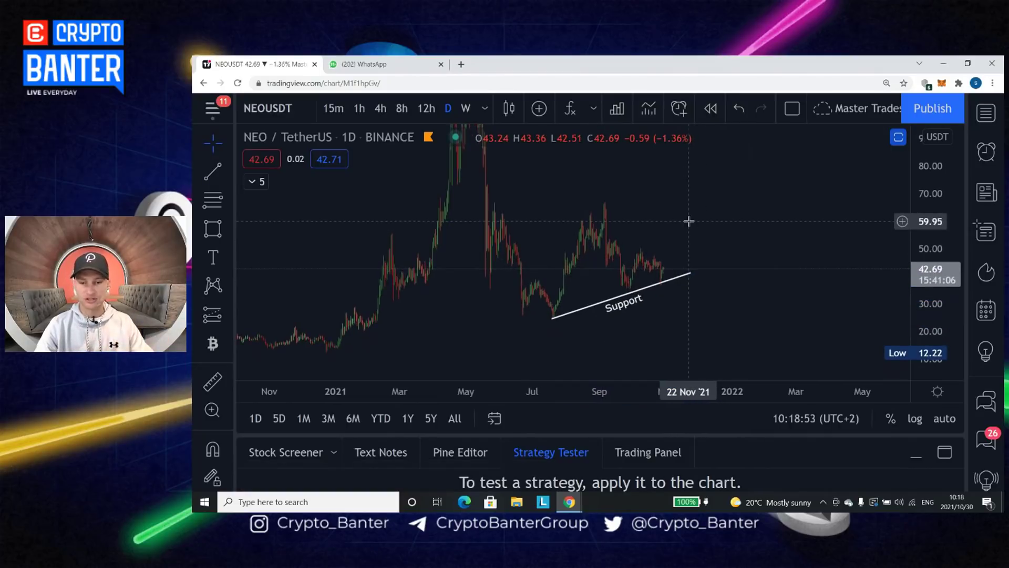
{"action": "double_click", "coordinate": [671, 284]}
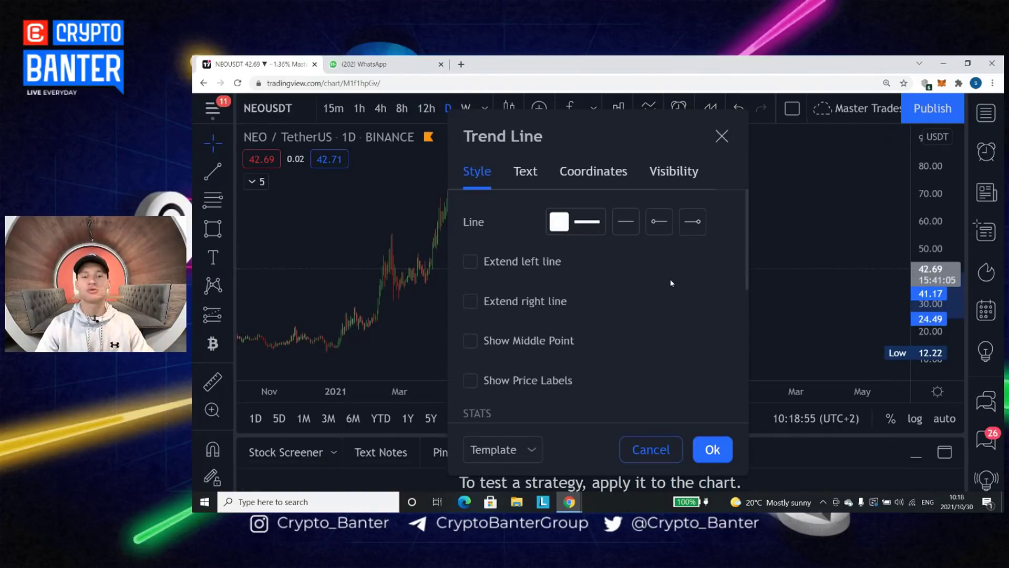
{"action": "left_click", "coordinate": [526, 172]}
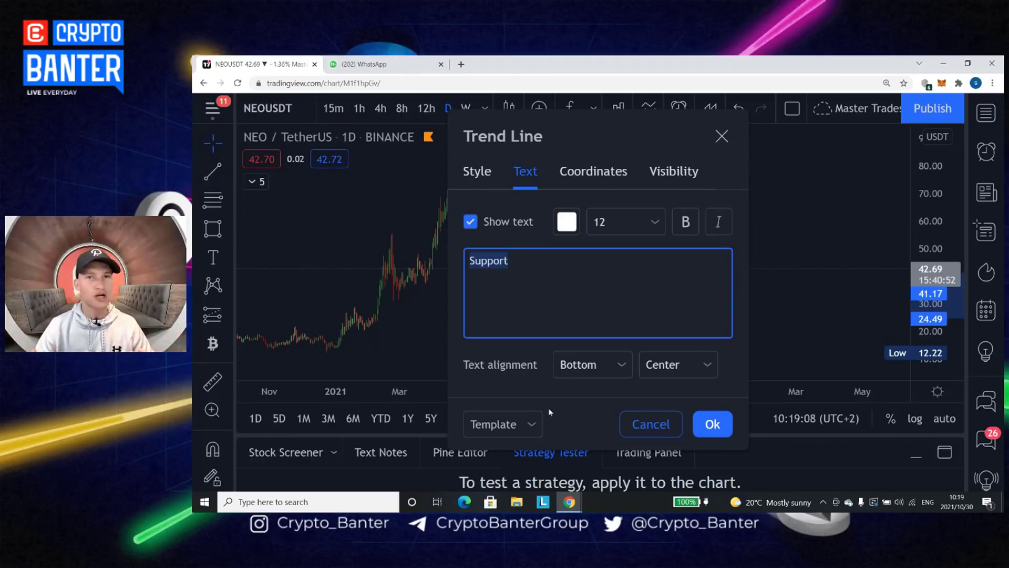
{"action": "left_click", "coordinate": [531, 424]}
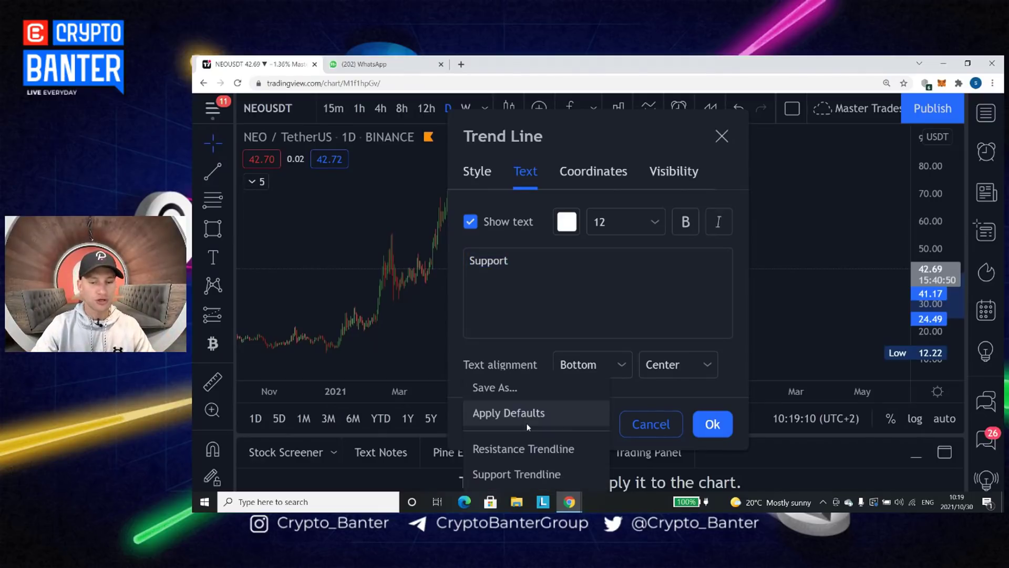
{"action": "left_click", "coordinate": [542, 386]}
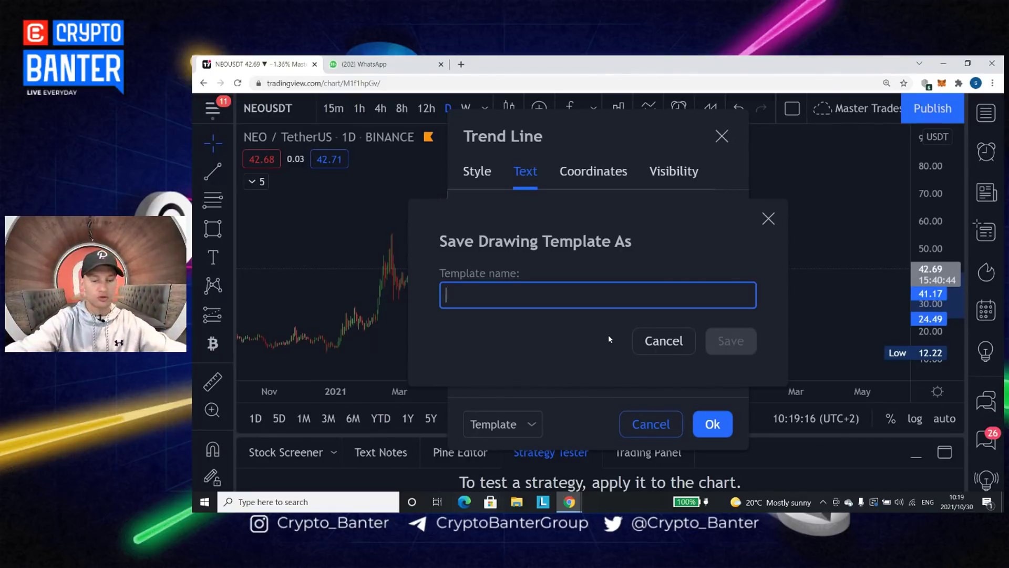
{"action": "type", "text": "Support"}
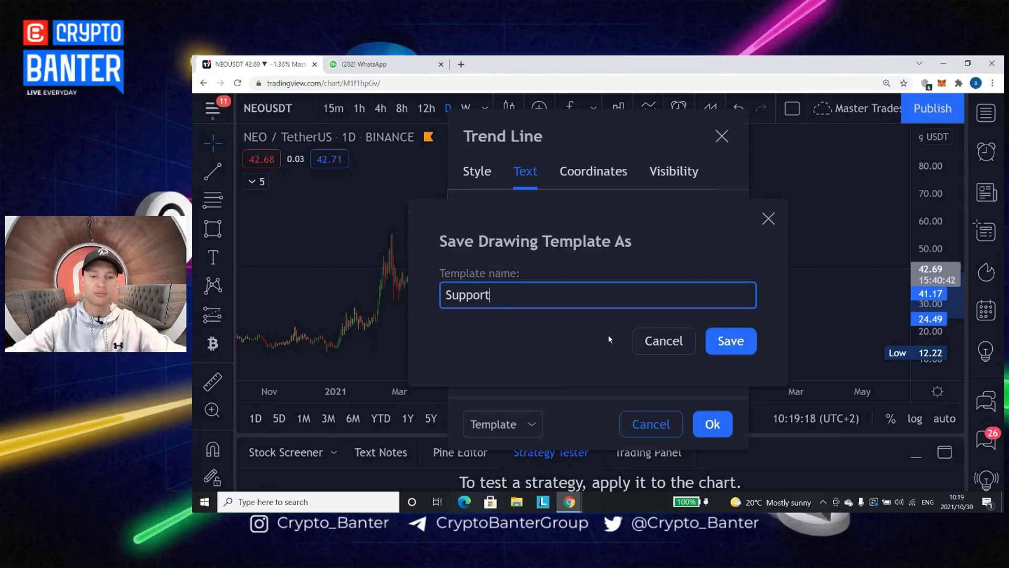
{"action": "type", "text": " Trend line"}
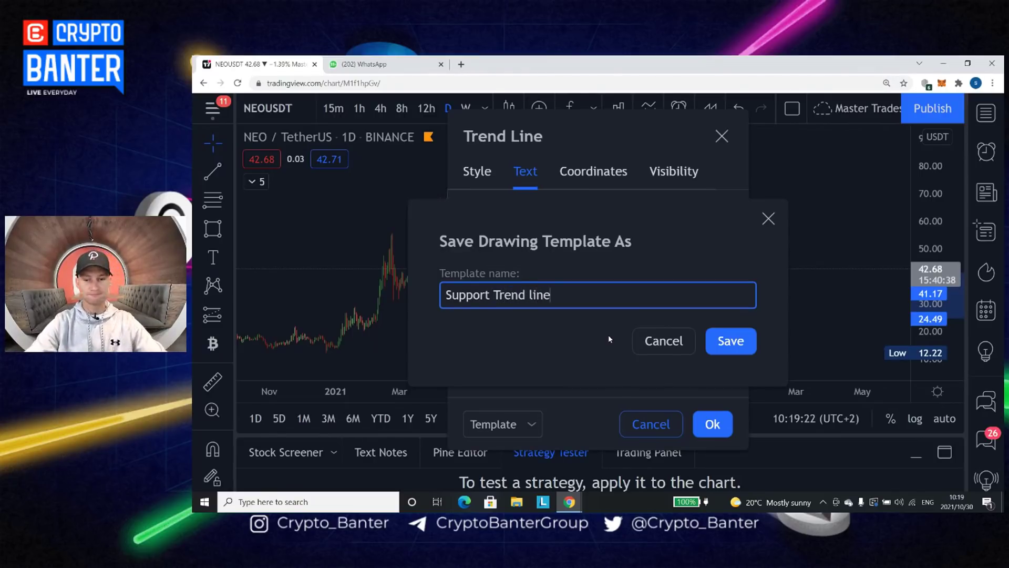
{"action": "left_click", "coordinate": [730, 339]}
Delete the older drawing template "Support Trendline" and close the trend line settings
{"action": "left_click", "coordinate": [529, 422]}
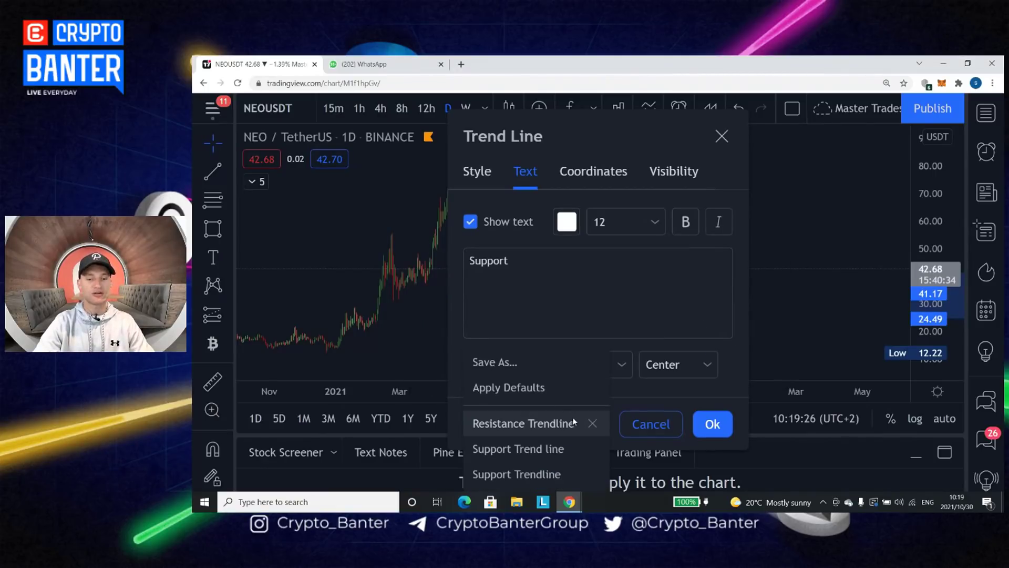
{"action": "left_click", "coordinate": [591, 475]}
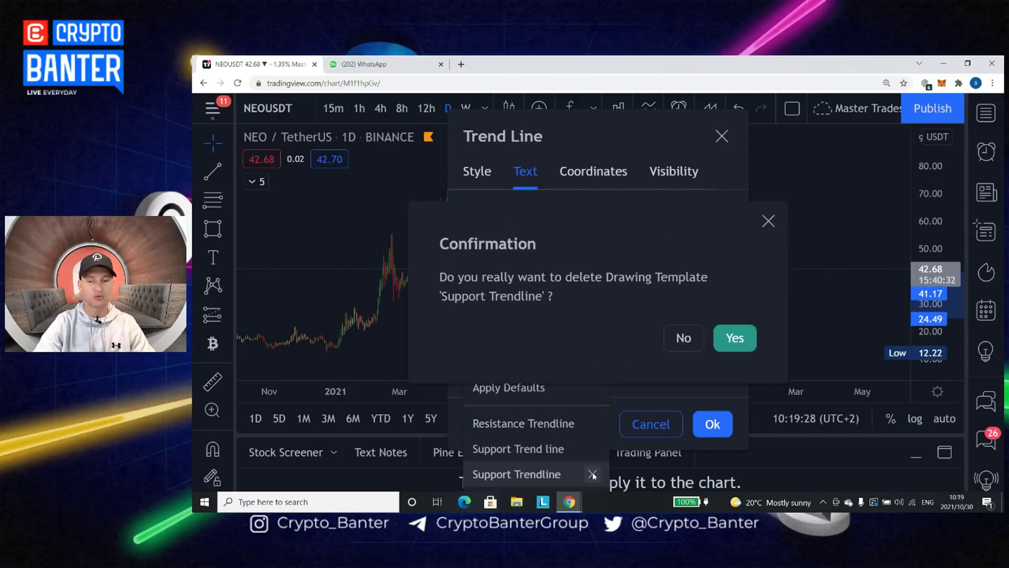
{"action": "left_click", "coordinate": [735, 338]}
{"action": "left_click", "coordinate": [535, 423]}
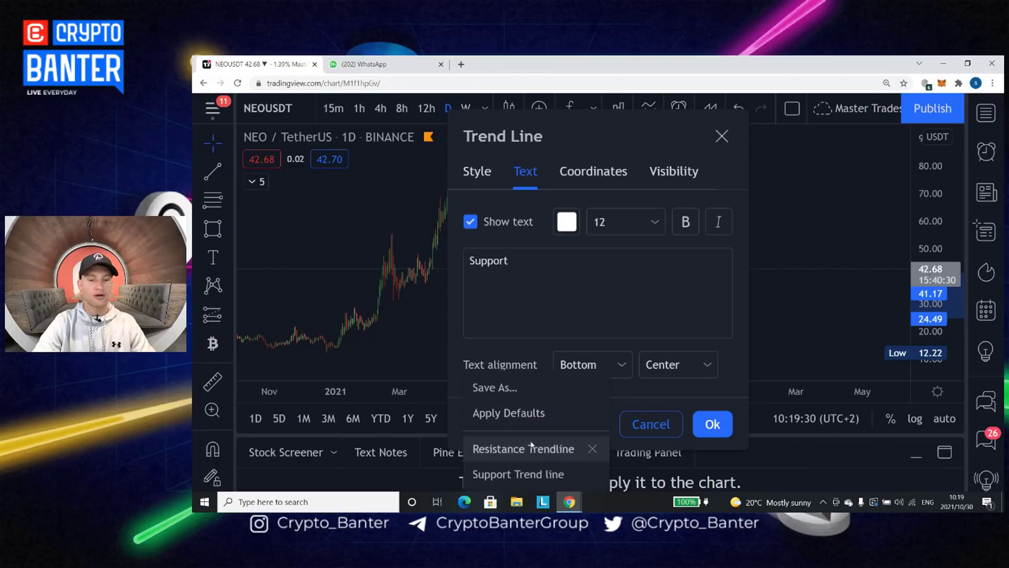
{"action": "left_click", "coordinate": [722, 137]}
Draw a second, slightly falling trend line in the empty area from about 95.68 on 21 Nov '21 to 90.49 in May '22
{"action": "left_click_drag", "start_coordinate": [773, 223], "coordinate": [623, 281]}
{"action": "key", "text": "alt+t"}
{"action": "left_click", "coordinate": [538, 183]}
{"action": "left_click", "coordinate": [735, 197]}
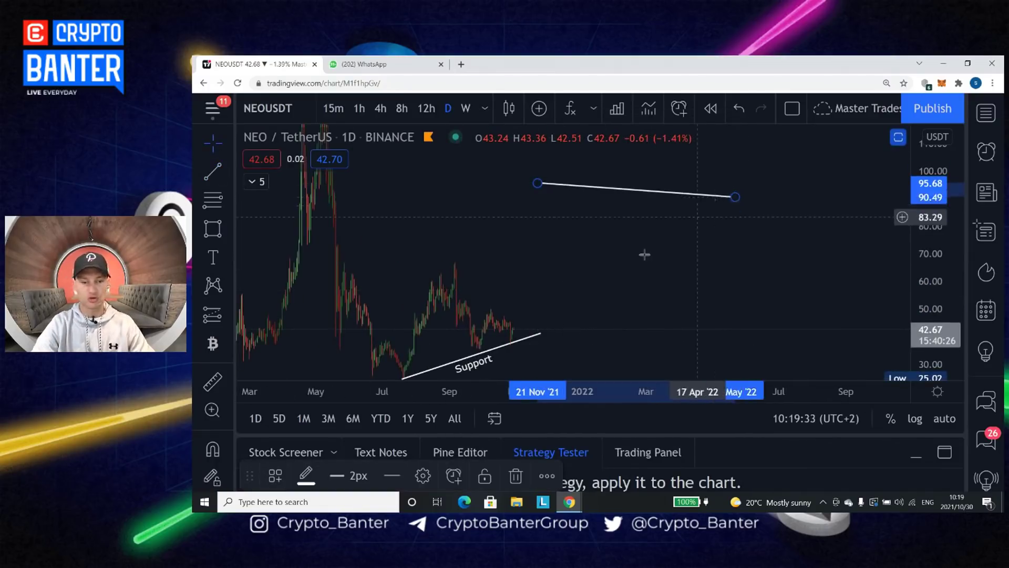
Recolour the second trend line purple and raise its later end point to about 100.00 on 28 May '22
{"action": "left_click", "coordinate": [304, 476]}
{"action": "left_click", "coordinate": [451, 276]}
{"action": "left_click", "coordinate": [647, 218]}
{"action": "left_click_drag", "start_coordinate": [646, 219], "coordinate": [673, 235]}
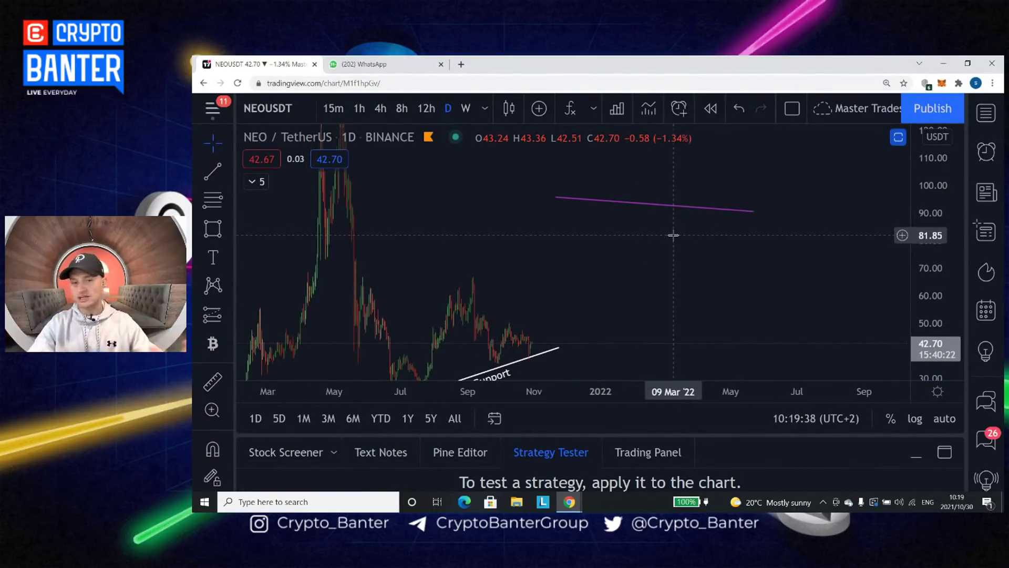
{"action": "mouse_move", "coordinate": [679, 298]}
{"action": "left_mouse_down"}
{"action": "mouse_move", "coordinate": [705, 234]}
{"action": "mouse_move", "coordinate": [694, 293]}
{"action": "left_mouse_up"}
{"action": "left_click", "coordinate": [696, 202]}
{"action": "left_click_drag", "start_coordinate": [768, 204], "coordinate": [775, 178]}
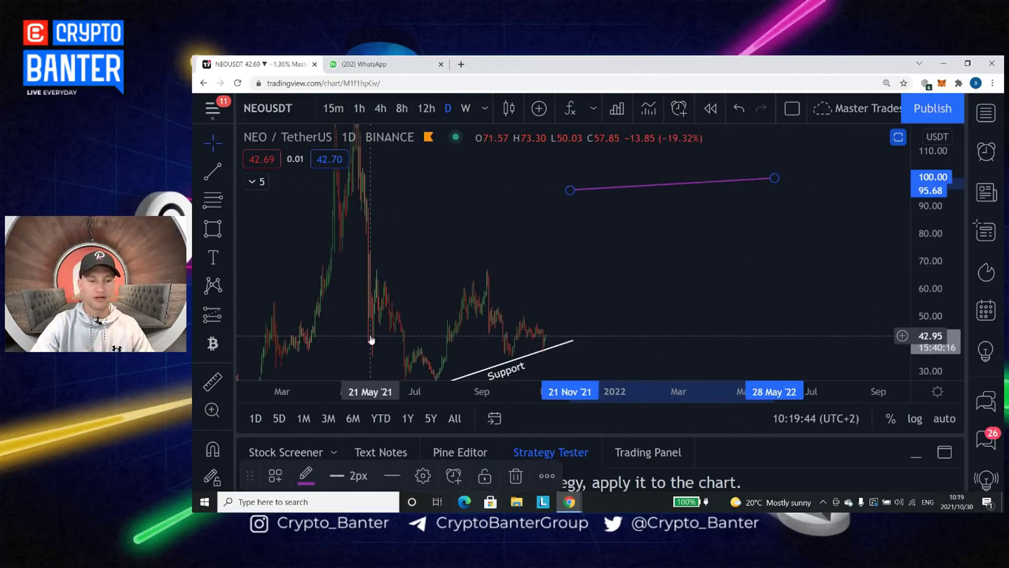
Apply the "Support Trend line" template to the purple trend line, and delete that line from the chart
{"action": "left_click", "coordinate": [276, 476]}
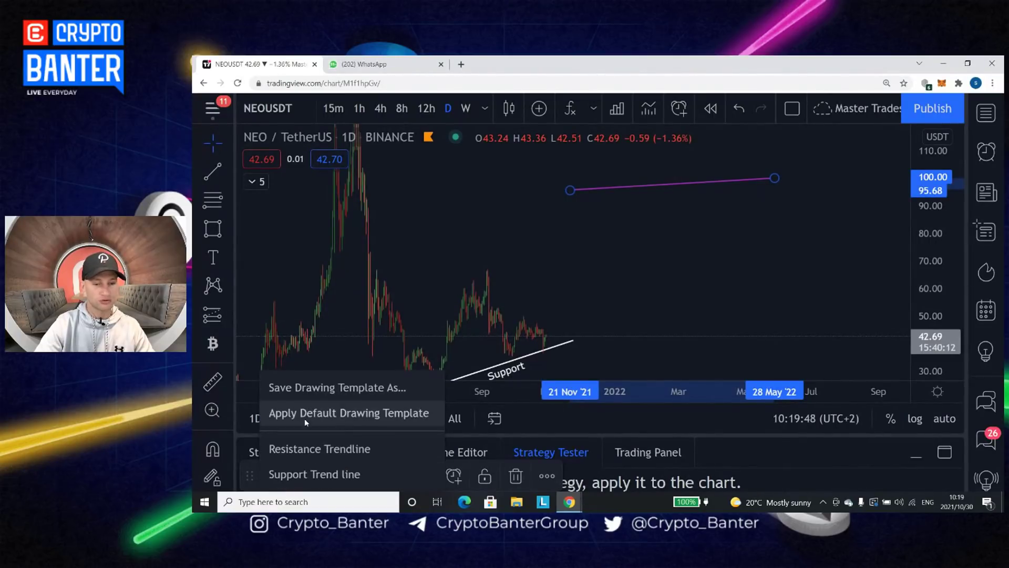
{"action": "left_click", "coordinate": [348, 475]}
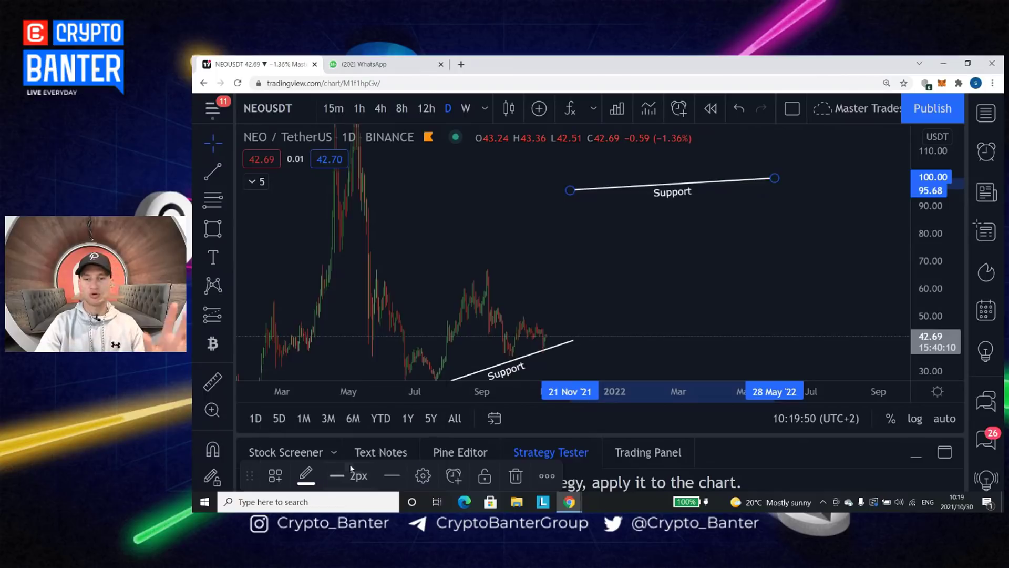
{"action": "left_click", "coordinate": [674, 285]}
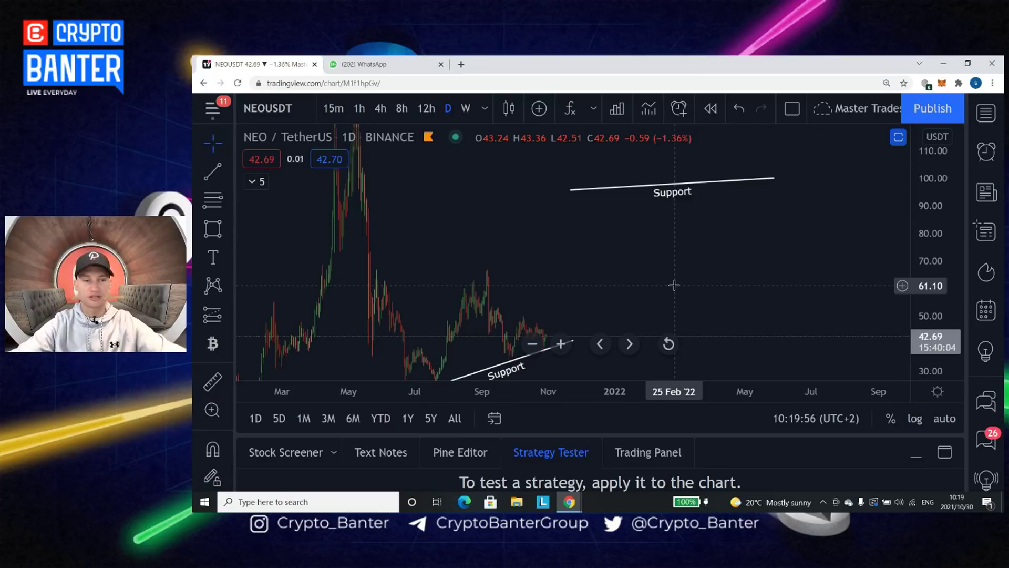
{"action": "left_click", "coordinate": [705, 181]}
{"action": "key", "text": "Delete"}
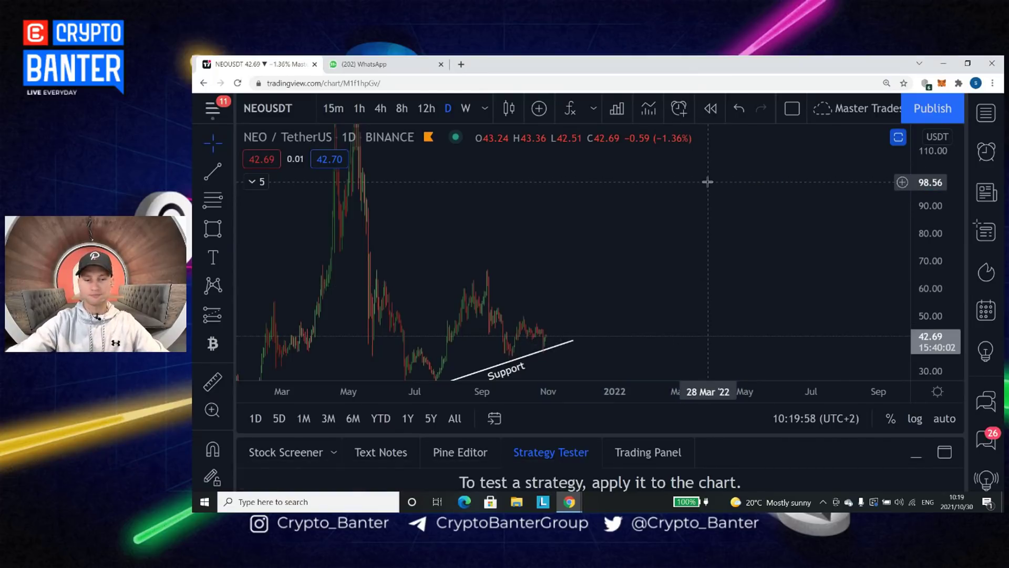
Draw a falling trend line over the recent highs from about 62.54 on 24 Aug '21 to 40.64 on 17 Nov '21
{"action": "left_click_drag", "start_coordinate": [613, 289], "coordinate": [703, 232]}
{"action": "scroll", "coordinate": [704, 232], "scroll_direction": "up", "scroll_amount": 2}
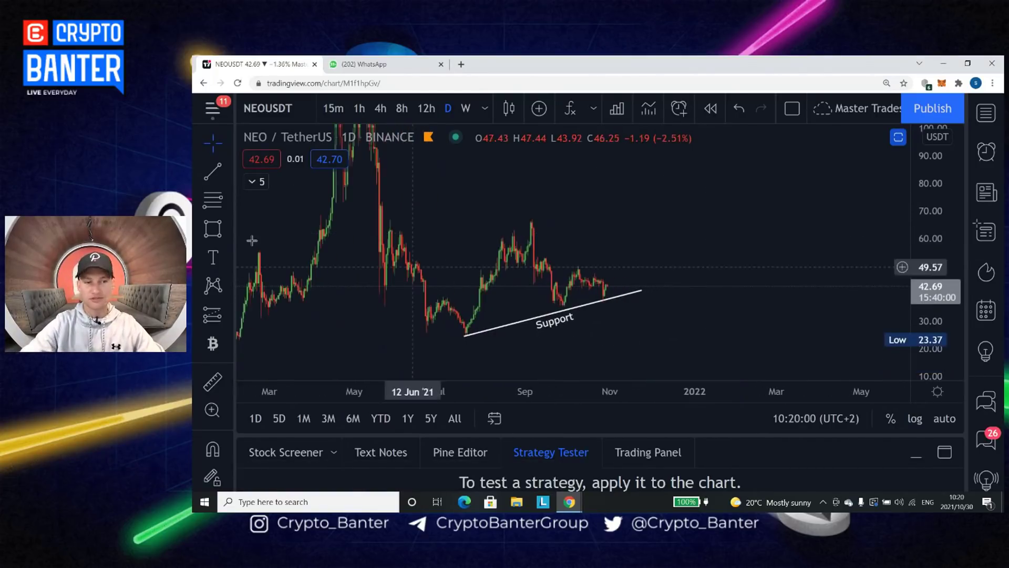
{"action": "left_click", "coordinate": [213, 170]}
{"action": "left_click", "coordinate": [514, 231]}
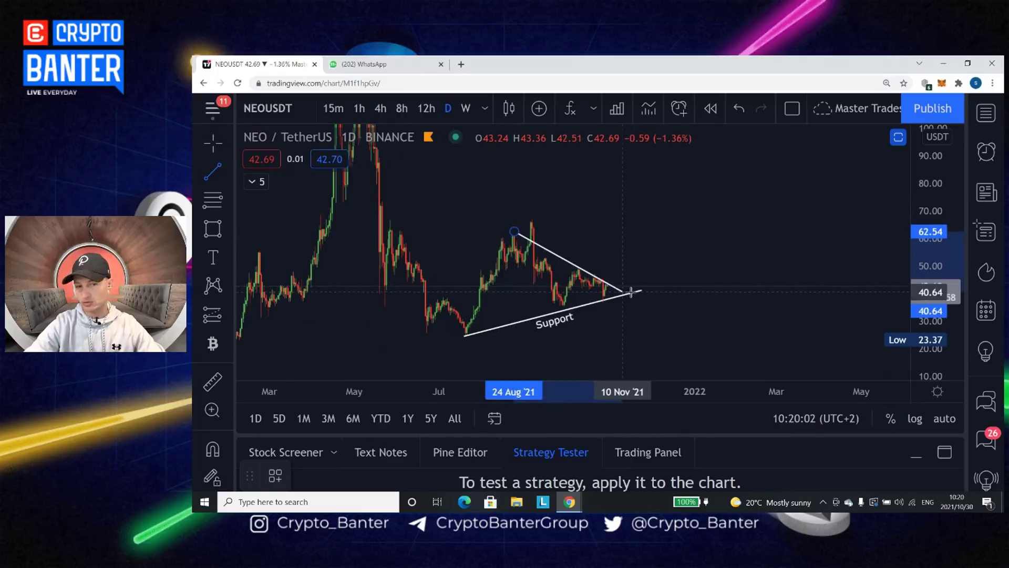
{"action": "left_click", "coordinate": [633, 291]}
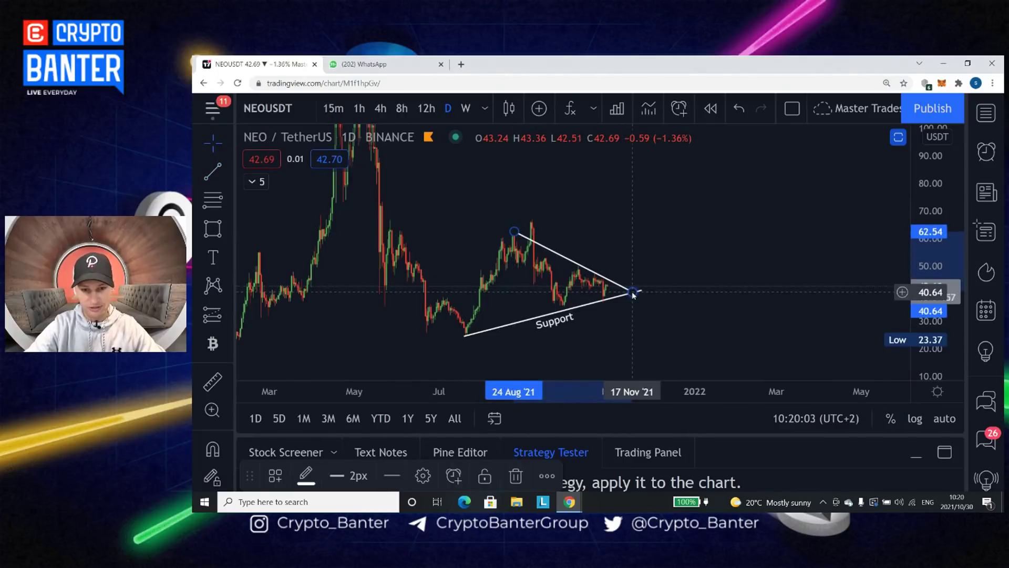
Apply the "Resistance Trendline" template to the falling trend line
{"action": "double_click", "coordinate": [569, 259]}
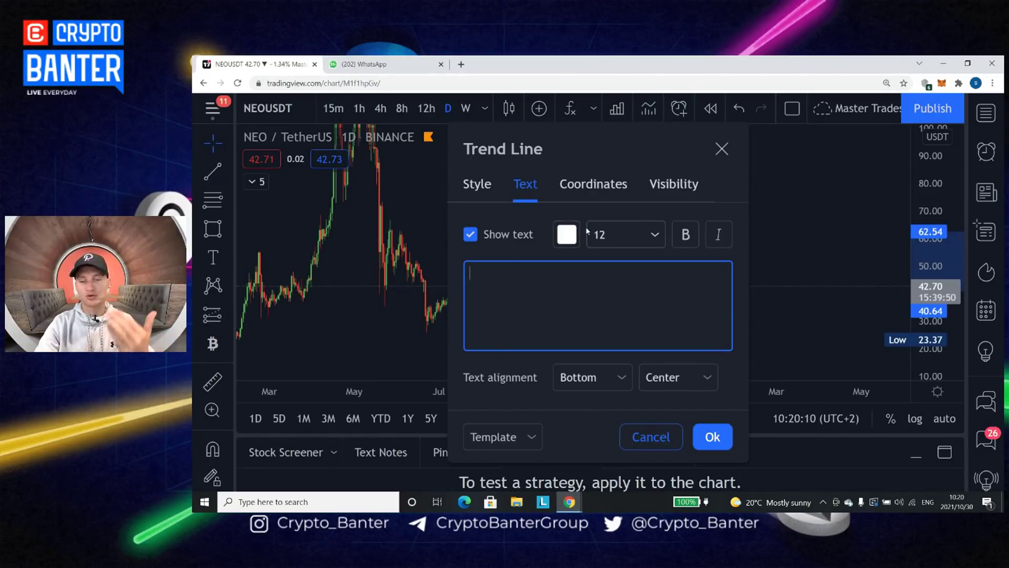
{"action": "left_click", "coordinate": [531, 437]}
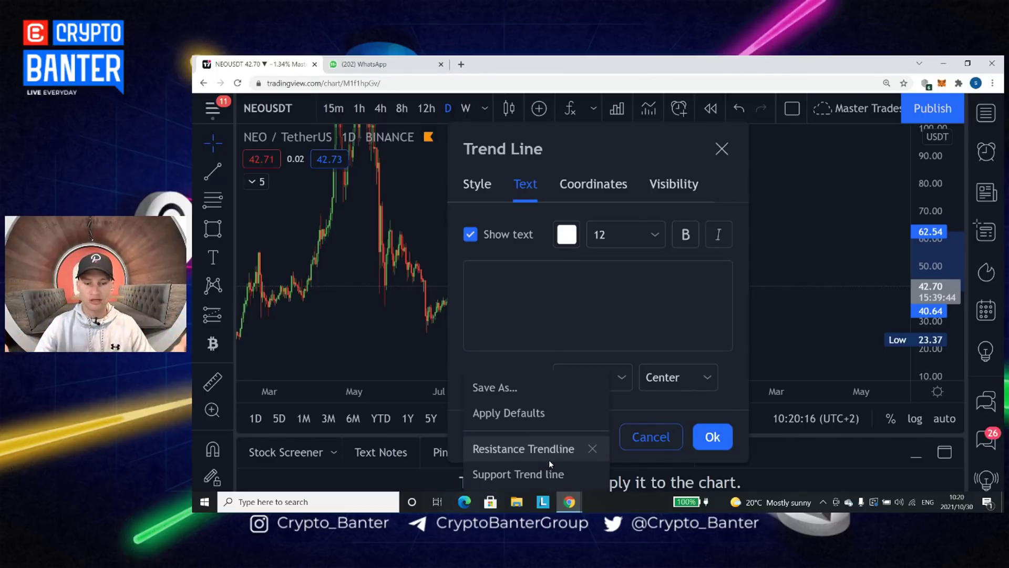
{"action": "left_click", "coordinate": [526, 474]}
{"action": "left_click", "coordinate": [713, 437]}
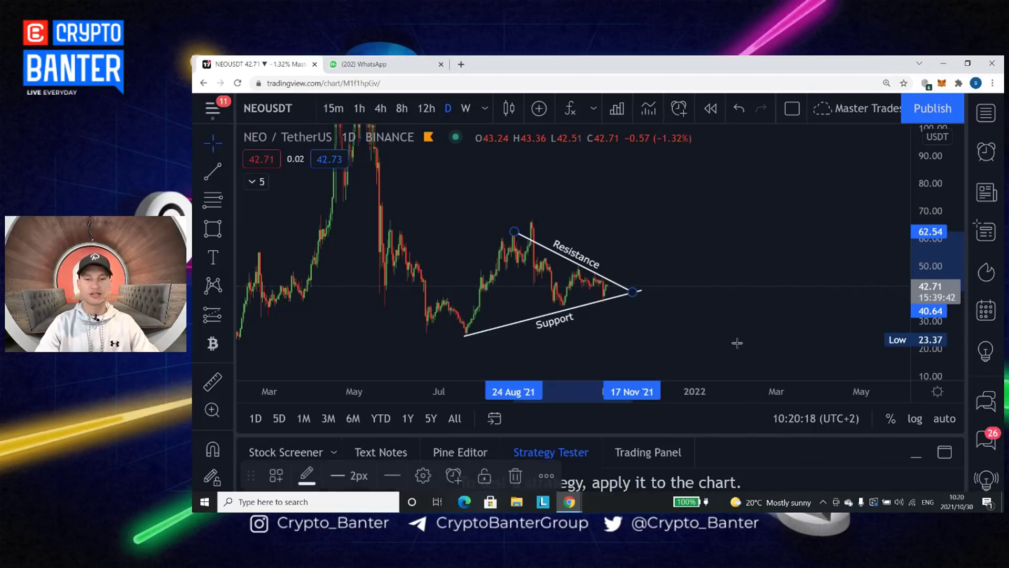
Move the resistance line's start point back to 11 May '21 so the line passes over the September high
{"action": "left_click_drag", "start_coordinate": [687, 241], "coordinate": [699, 244]}
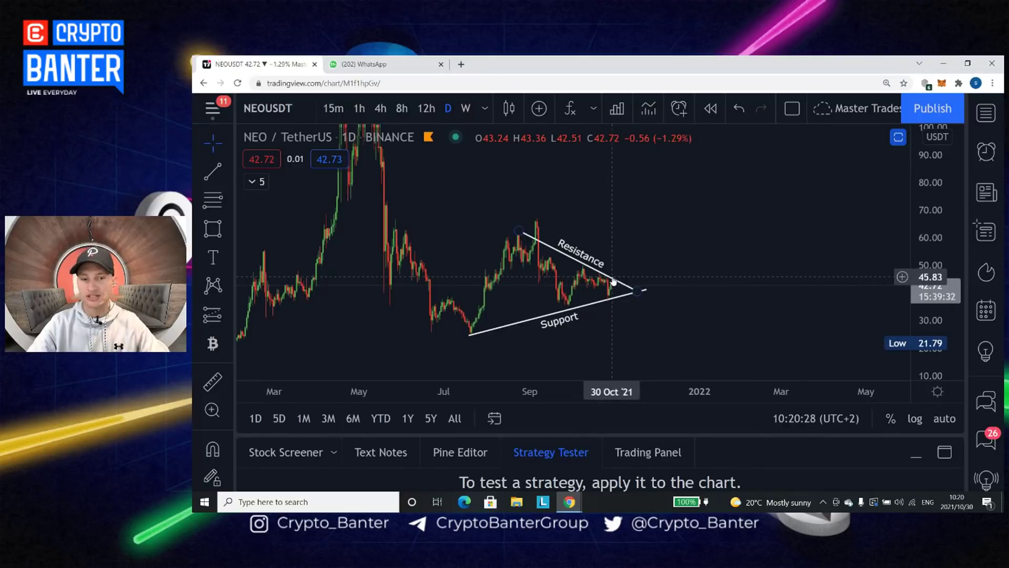
{"action": "left_click_drag", "start_coordinate": [626, 262], "coordinate": [643, 271]}
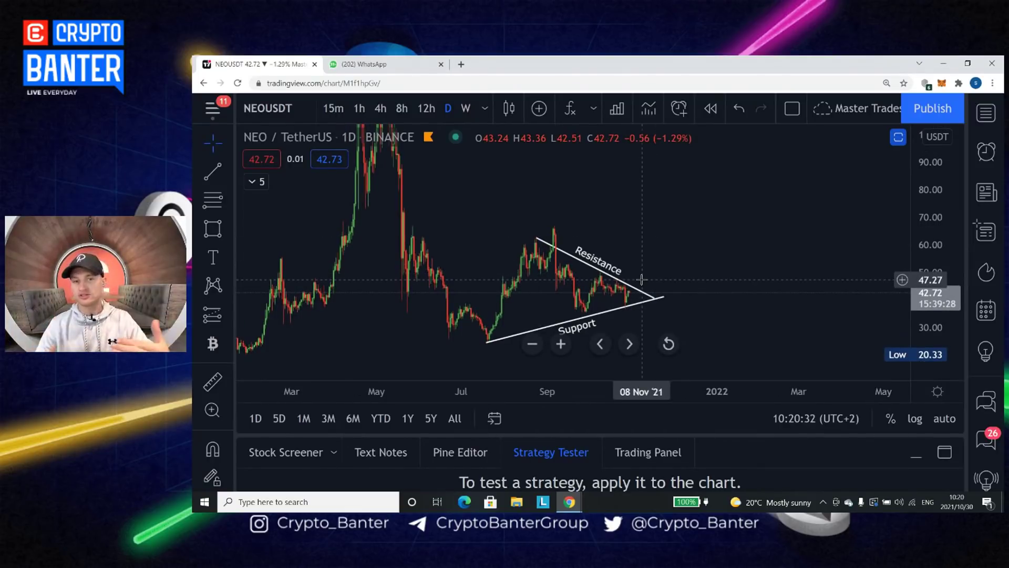
{"action": "left_click", "coordinate": [640, 285]}
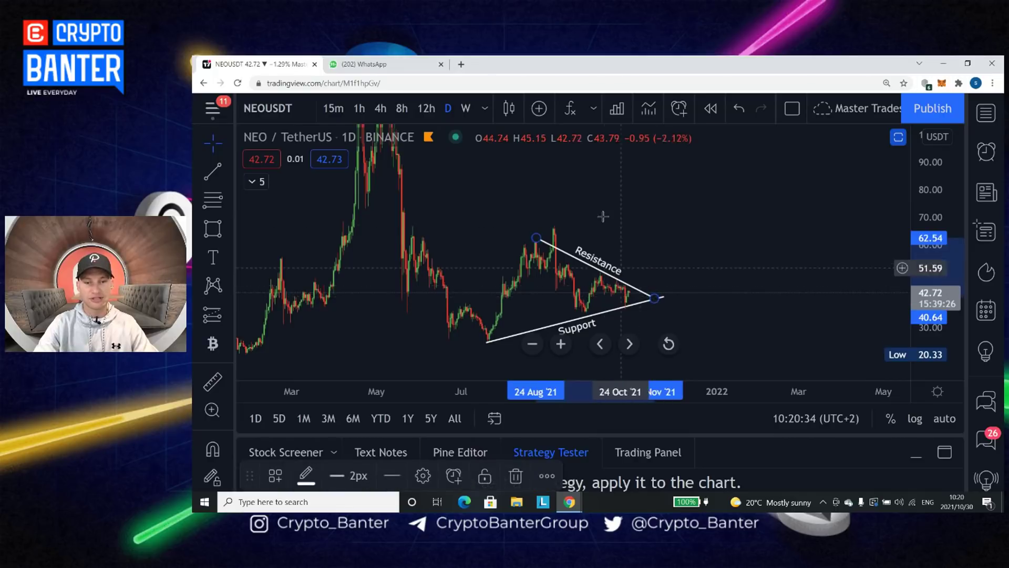
{"action": "left_click_drag", "start_coordinate": [640, 285], "coordinate": [696, 265]}
{"action": "left_click_drag", "start_coordinate": [609, 284], "coordinate": [468, 174]}
{"action": "left_click_drag", "start_coordinate": [735, 285], "coordinate": [686, 229]}
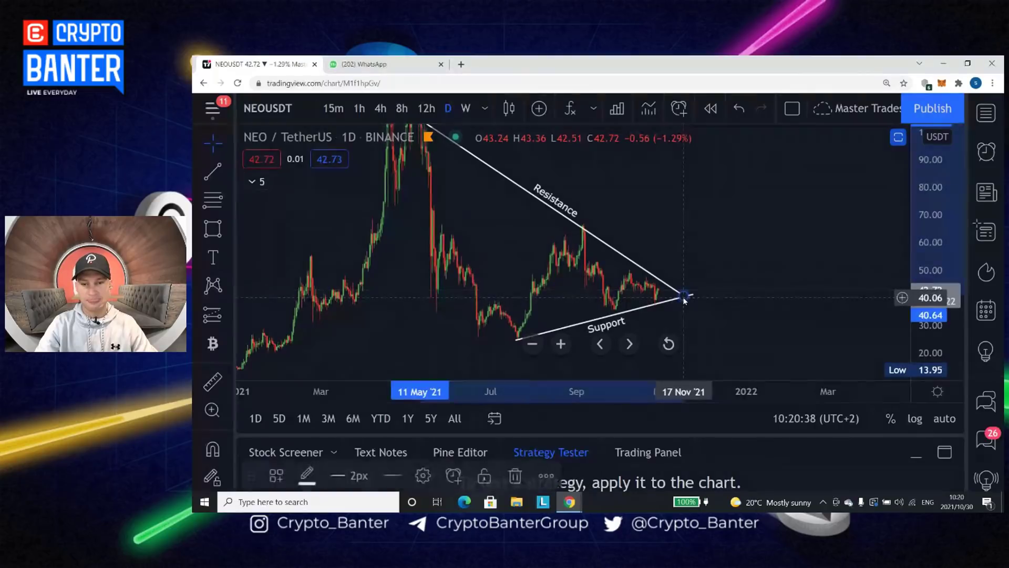
{"action": "scroll", "coordinate": [710, 237], "scroll_direction": "up", "scroll_amount": 3}
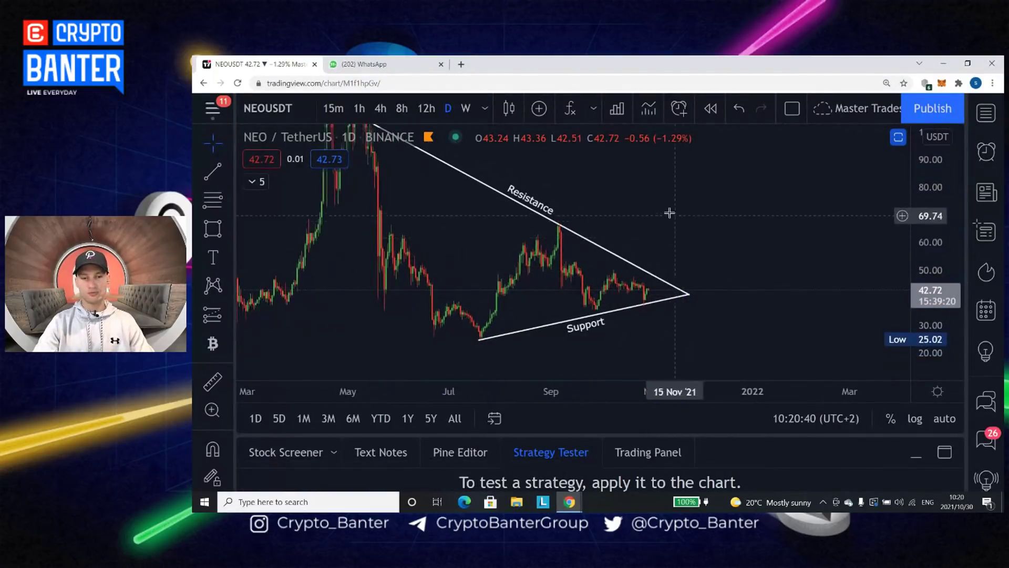
Draw a rectangle inside the triangle's tip from about 39.49 on 21 Oct '21 to 43.81 on 16 Nov '21
{"action": "left_click", "coordinate": [213, 228]}
{"action": "left_click_drag", "start_coordinate": [642, 305], "coordinate": [685, 293]}
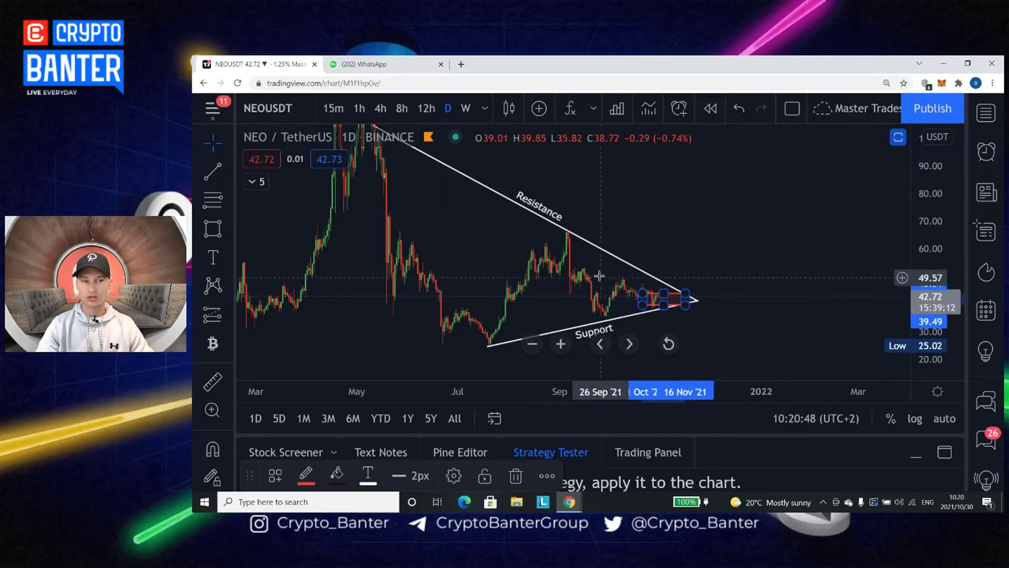
{"action": "double_click", "coordinate": [668, 295]}
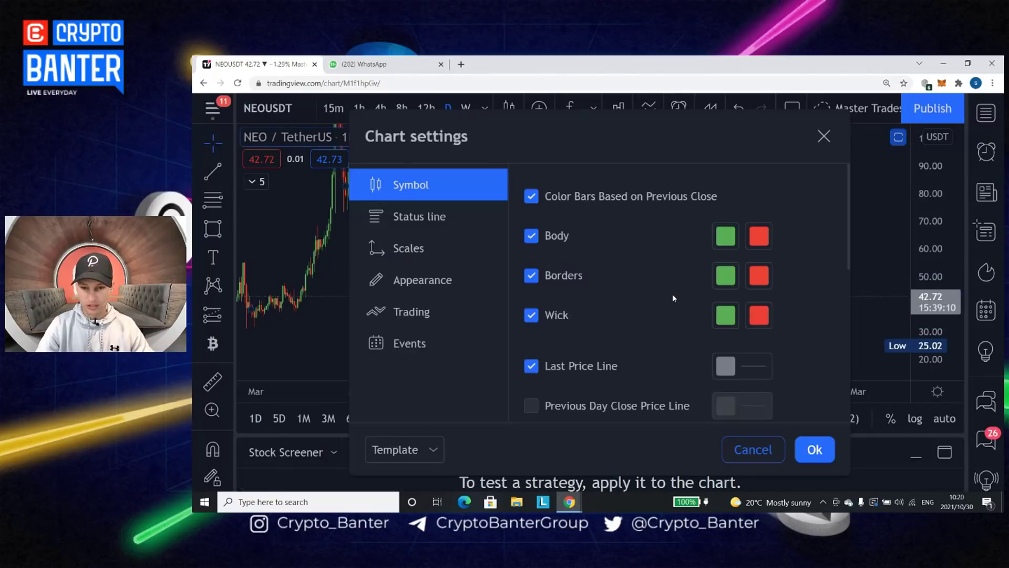
{"action": "left_click", "coordinate": [824, 137]}
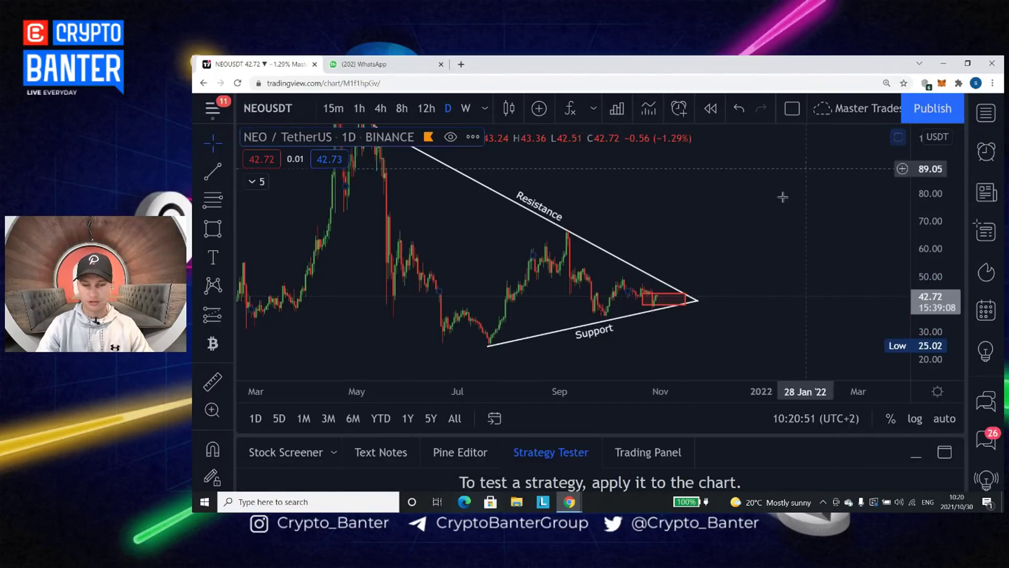
Set both the border and the background colour of the rectangle at the triangle's tip to green
{"action": "double_click", "coordinate": [649, 304]}
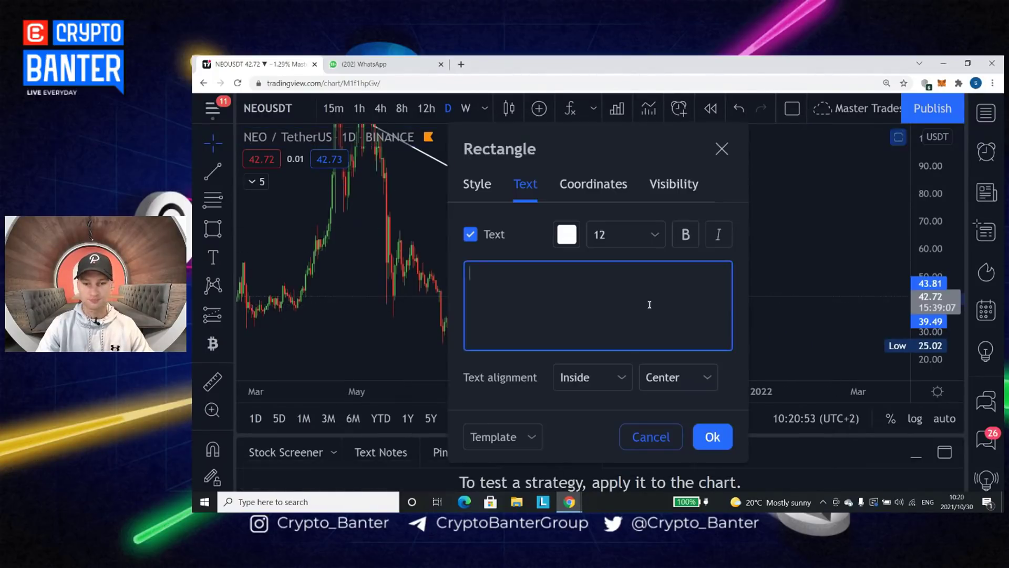
{"action": "left_click", "coordinate": [467, 188]}
{"action": "left_click", "coordinate": [587, 243]}
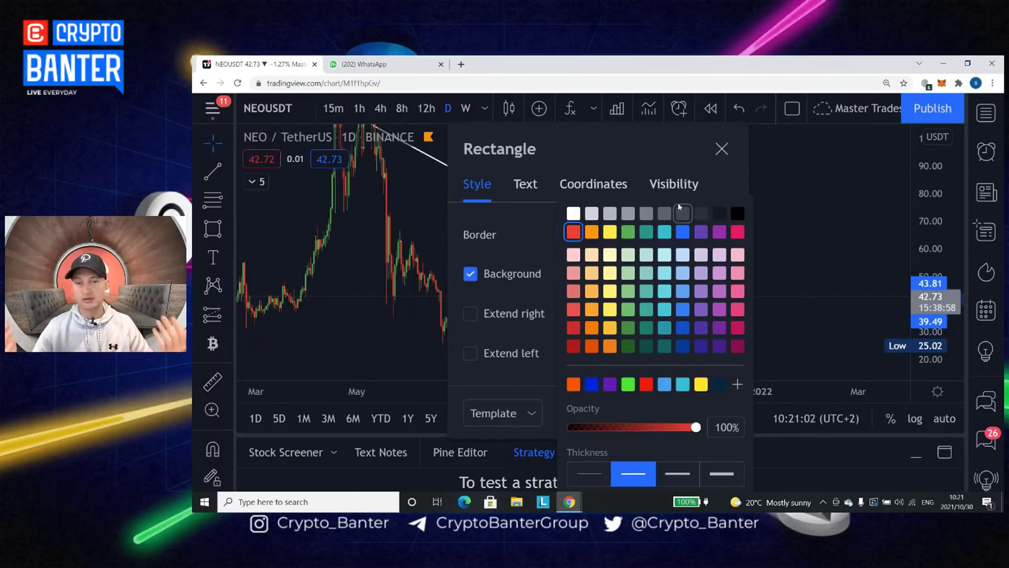
{"action": "left_click", "coordinate": [629, 231]}
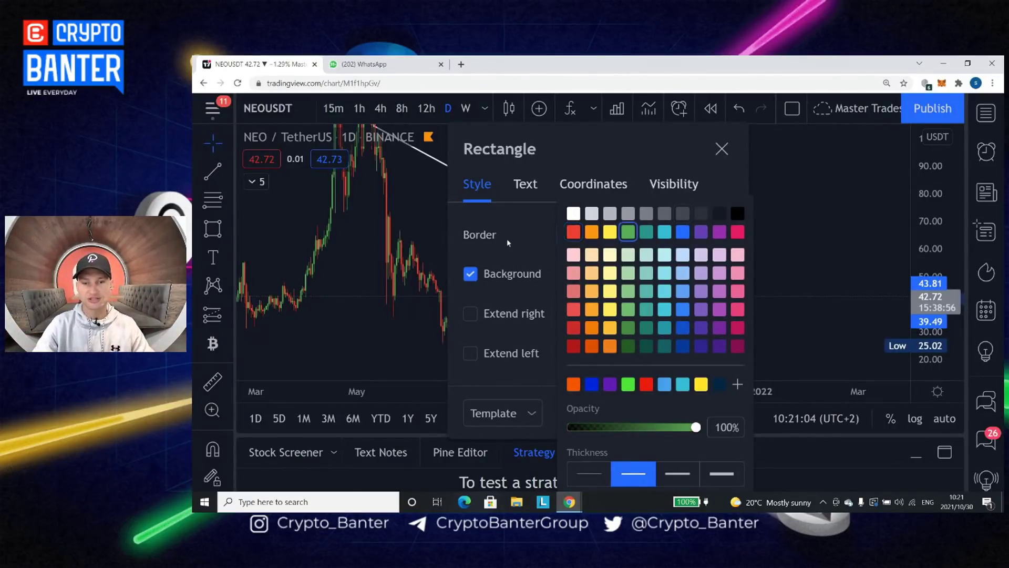
{"action": "left_click", "coordinate": [538, 225]}
{"action": "left_click", "coordinate": [571, 273]}
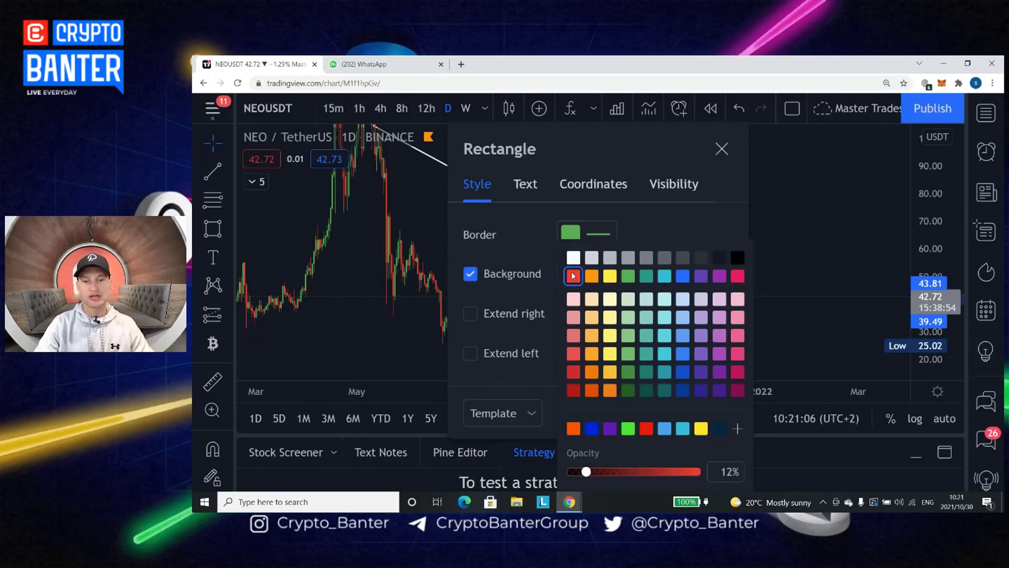
{"action": "left_click", "coordinate": [627, 276]}
{"action": "left_click", "coordinate": [722, 148]}
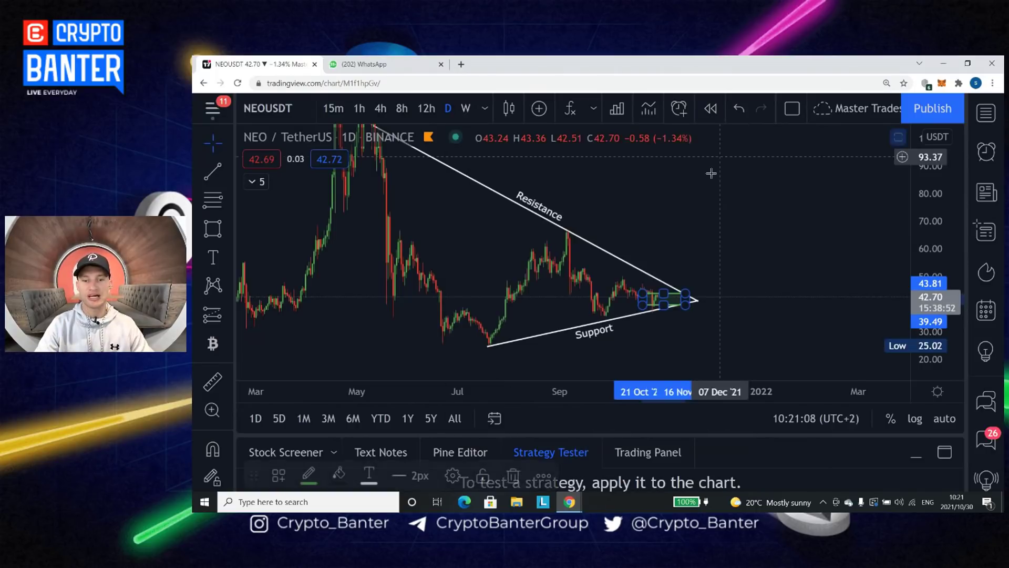
Label the green rectangle at the triangle's tip with the text "Entry"
{"action": "double_click", "coordinate": [669, 296]}
{"action": "left_click", "coordinate": [526, 203]}
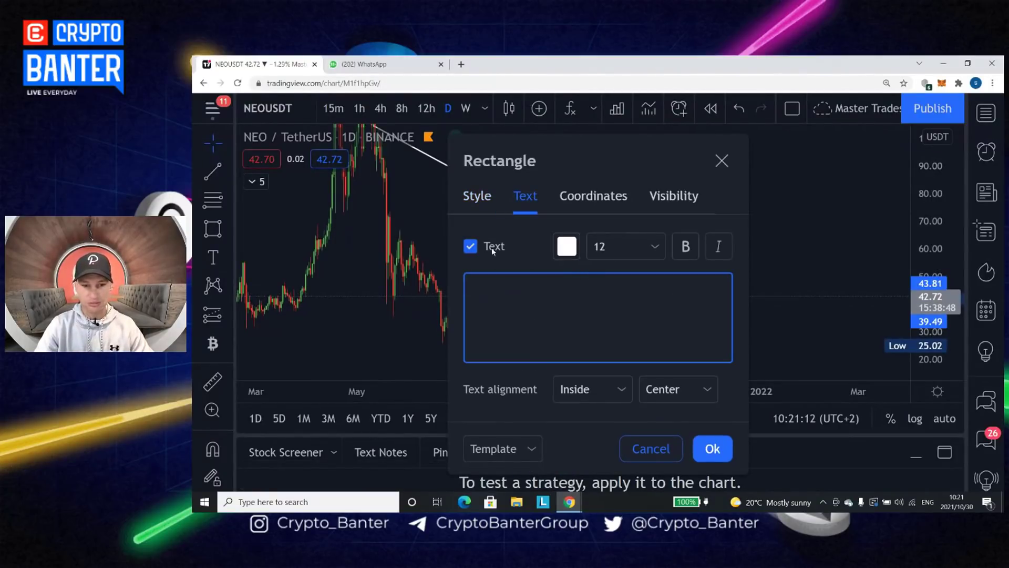
{"action": "type", "text": "Entry"}
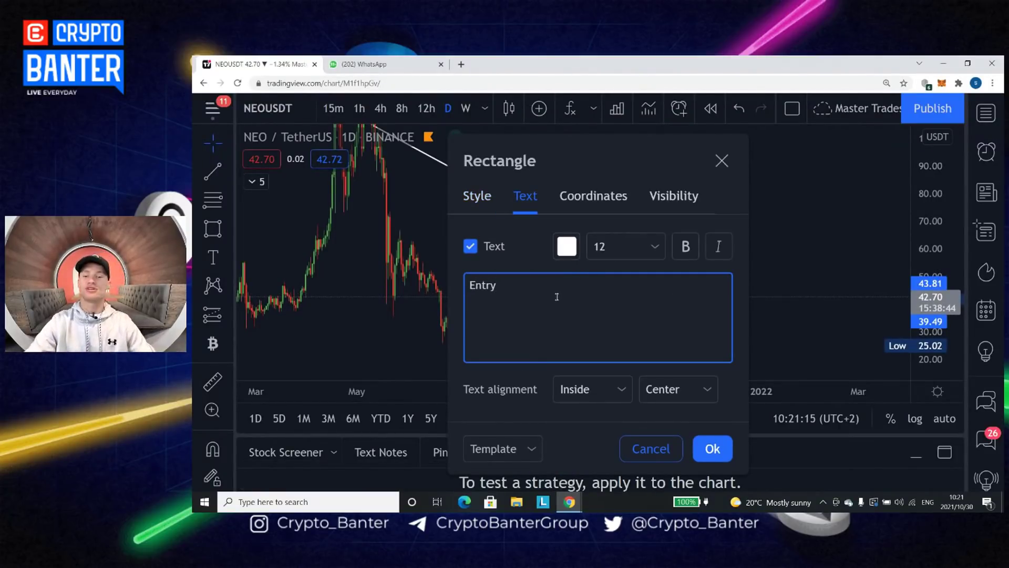
{"action": "left_click", "coordinate": [713, 448]}
{"action": "scroll", "coordinate": [728, 266], "scroll_direction": "up", "scroll_amount": 2}
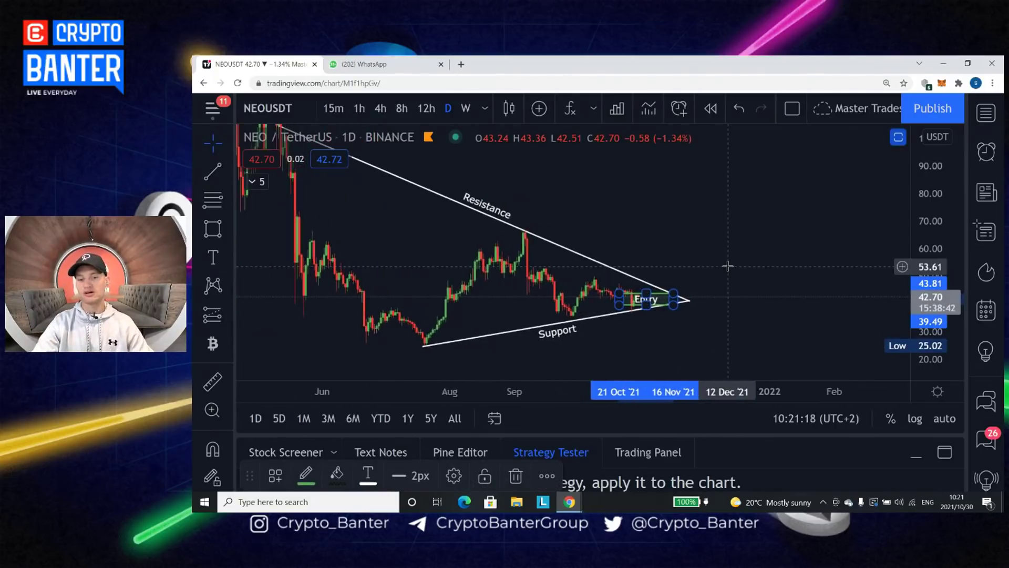
Examine the saved drawing templates available for the Entry rectangle, and close its settings
{"action": "double_click", "coordinate": [654, 297]}
{"action": "left_click", "coordinate": [500, 437]}
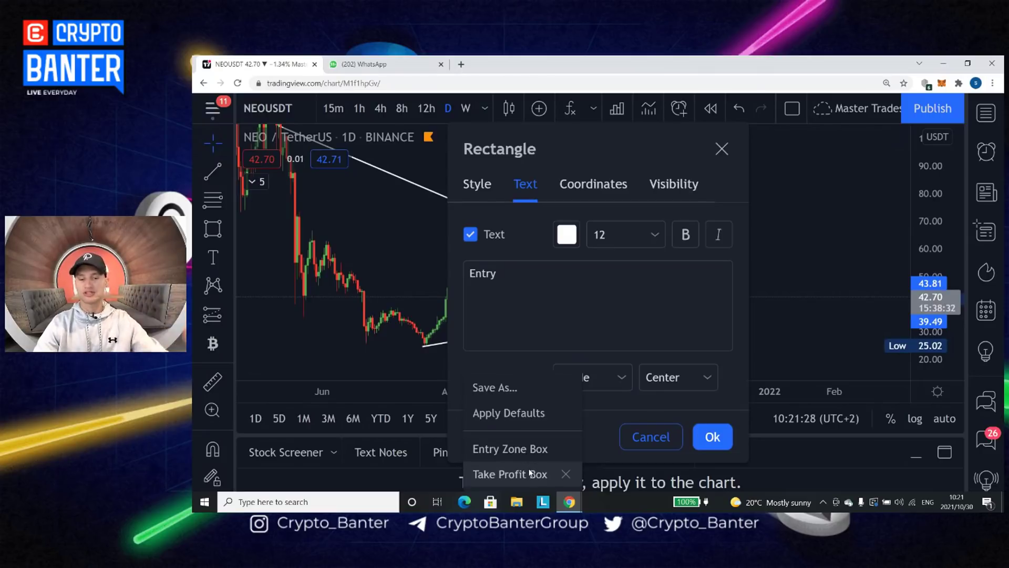
{"action": "left_click", "coordinate": [695, 432]}
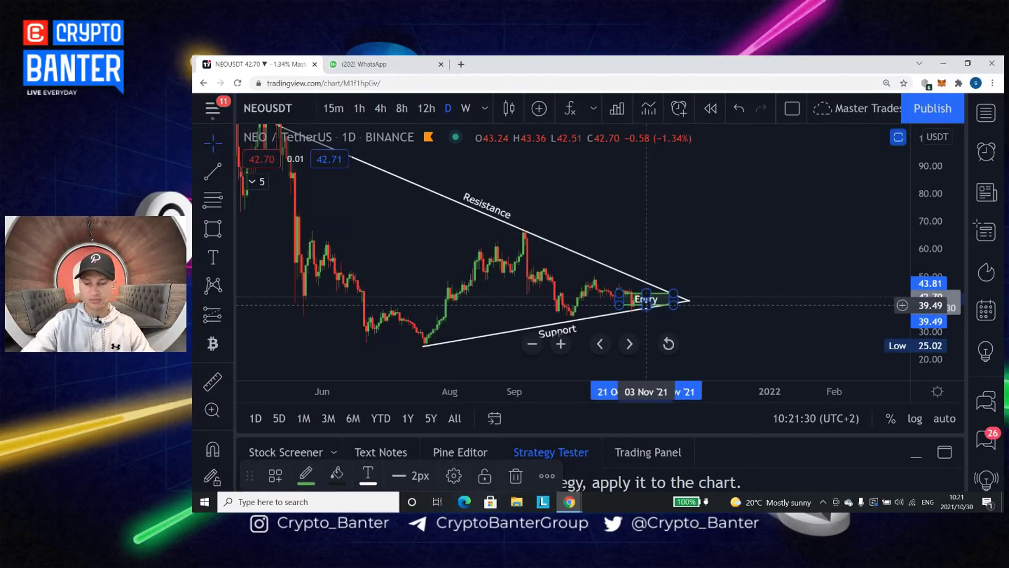
Replace the Entry box with a wider rectangle above the triangle, from about 65.71 to 72.91 starting on 21 Oct '21
{"action": "left_click", "coordinate": [213, 228]}
{"action": "left_click_drag", "start_coordinate": [619, 233], "coordinate": [749, 213]}
{"action": "left_click", "coordinate": [732, 175]}
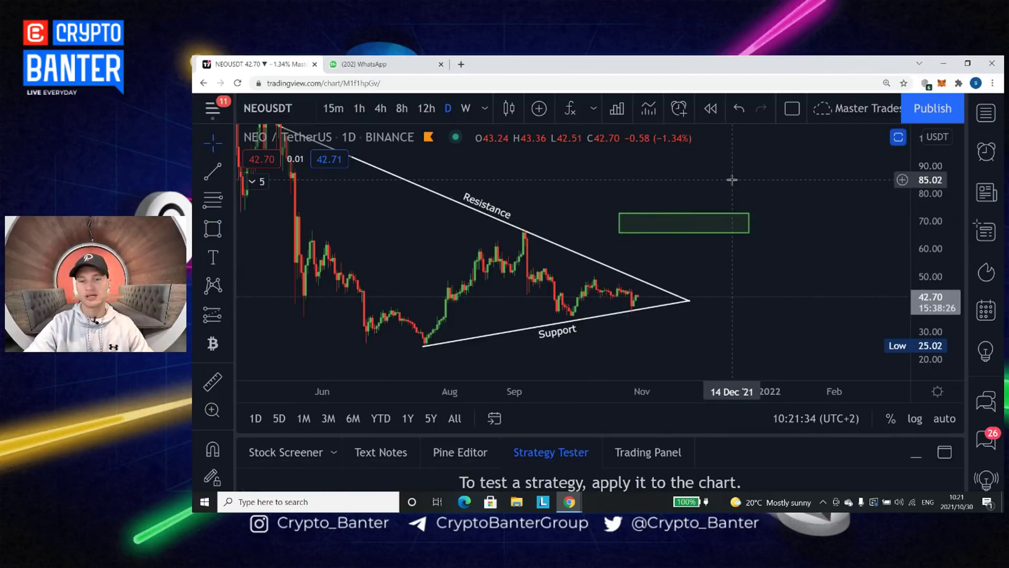
Apply the "Entry Zone Box" template to the new rectangle above the triangle
{"action": "left_click", "coordinate": [708, 211]}
{"action": "left_click", "coordinate": [274, 476]}
{"action": "left_click", "coordinate": [313, 450]}
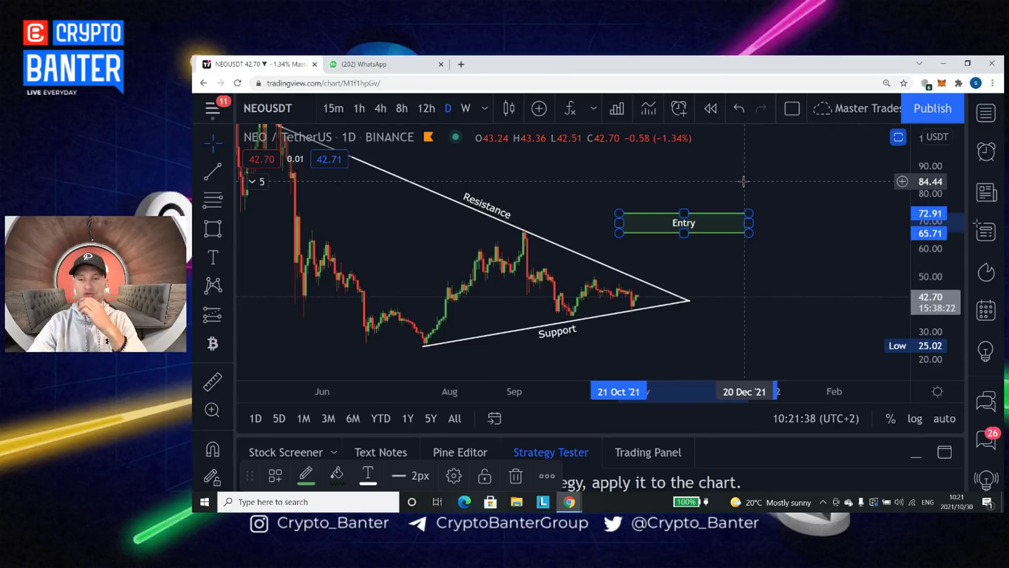
Move and shrink the Entry box onto the triangle's tip, spanning about 37.76 to 44.10 from 10 Oct to 20 Nov '21
{"action": "left_click_drag", "start_coordinate": [734, 213], "coordinate": [667, 290]}
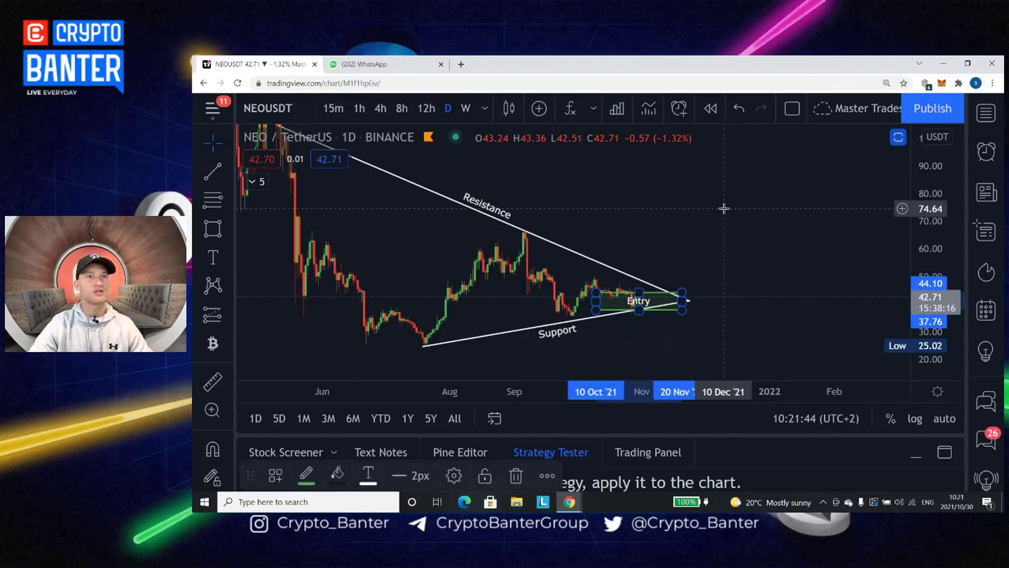
{"action": "left_click", "coordinate": [726, 210]}
{"action": "left_click_drag", "start_coordinate": [726, 210], "coordinate": [762, 232]}
{"action": "scroll", "coordinate": [761, 232], "scroll_direction": "down", "scroll_amount": 2}
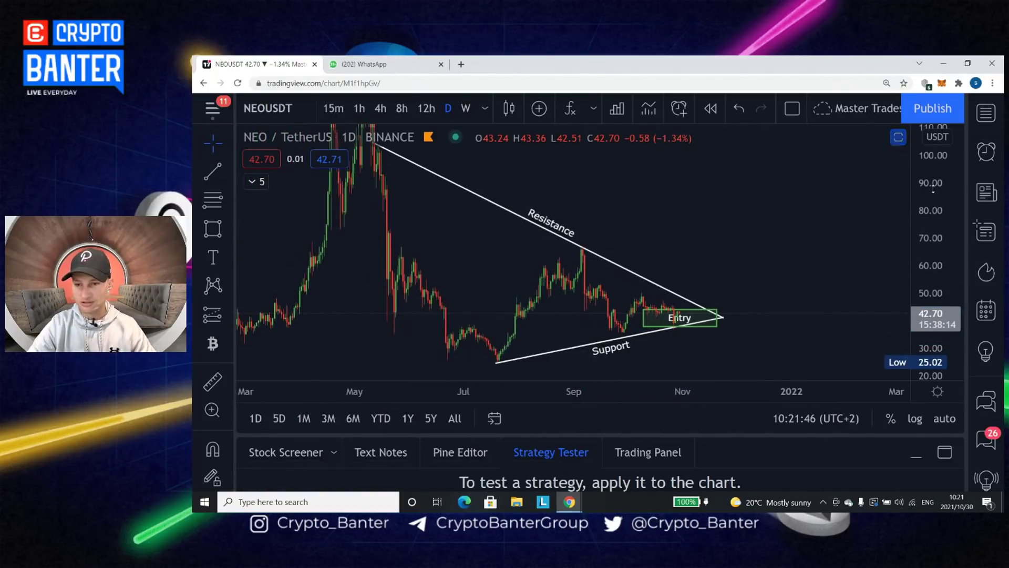
Draw a rectangle from about 90.46 on 23 Oct '21 to 106.41 on 08 Jan '22 and apply the "Take Profit Box" template
{"action": "left_click", "coordinate": [213, 229]}
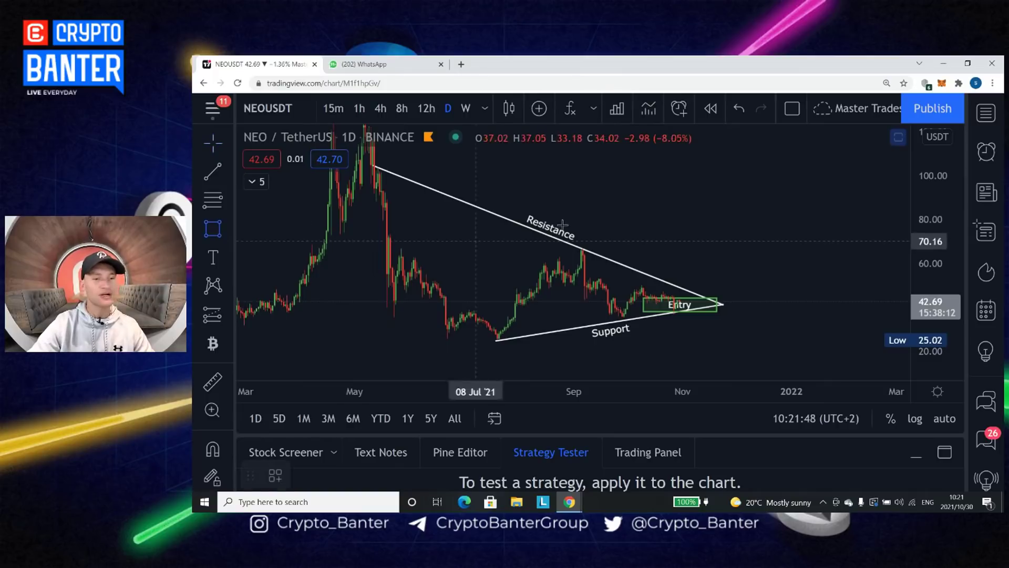
{"action": "left_click", "coordinate": [666, 197]}
{"action": "left_click_drag", "start_coordinate": [797, 153], "coordinate": [804, 161]}
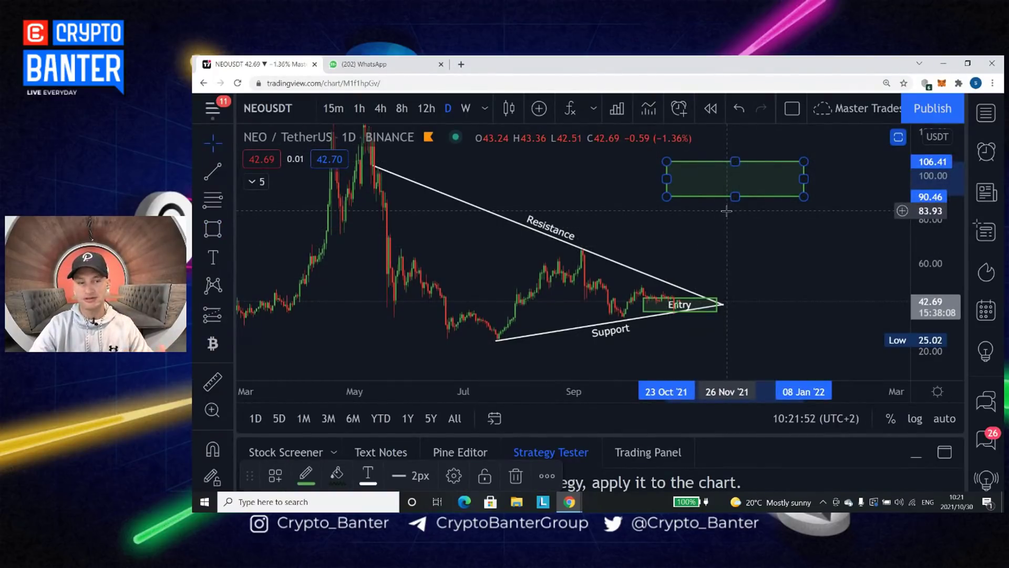
{"action": "left_click", "coordinate": [275, 475]}
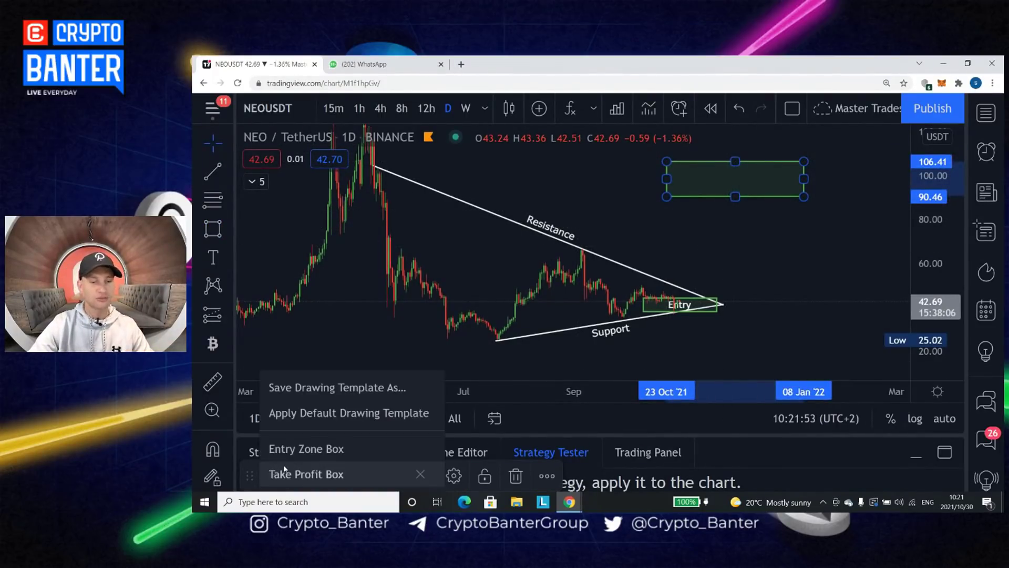
{"action": "left_click", "coordinate": [316, 475]}
{"action": "left_click_drag", "start_coordinate": [784, 259], "coordinate": [770, 272]}
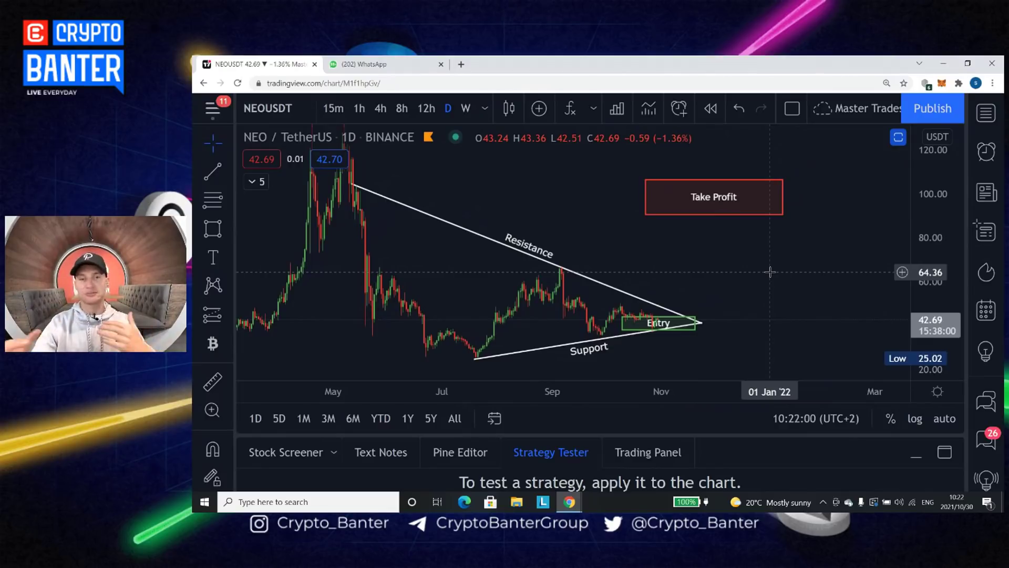
{"action": "left_click_drag", "start_coordinate": [739, 290], "coordinate": [736, 260]}
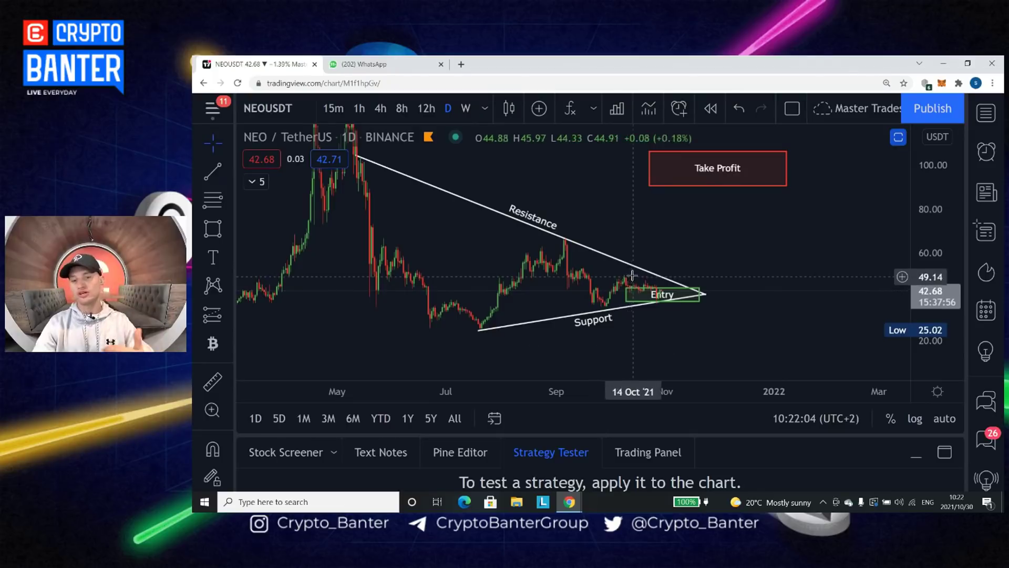
{"action": "left_click_drag", "start_coordinate": [791, 227], "coordinate": [789, 226]}
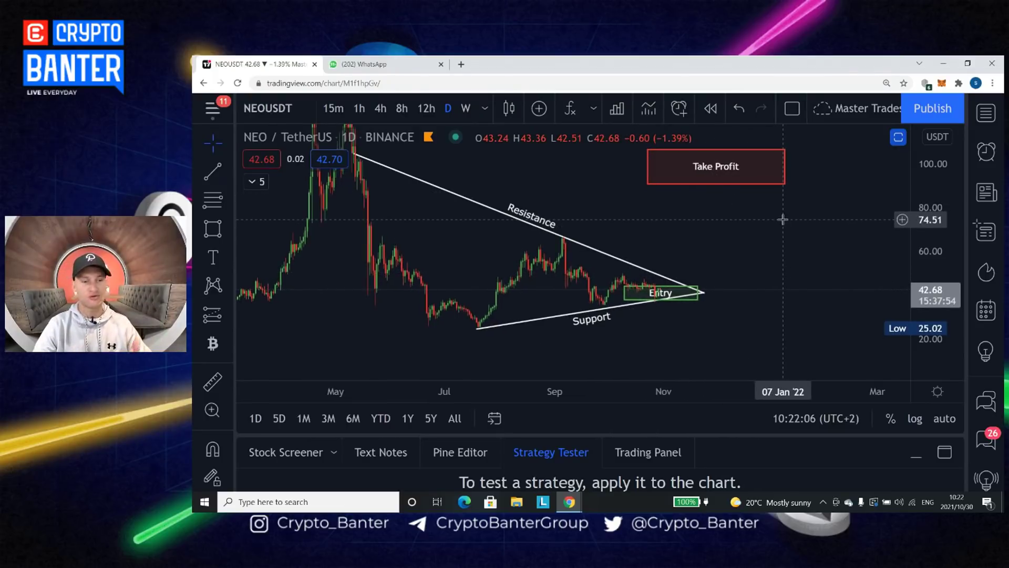
Draw a horizontal ray below the Entry box at about 33.55, starting on 23 Oct '21, and bring up its drawing templates
{"action": "left_click", "coordinate": [226, 170]}
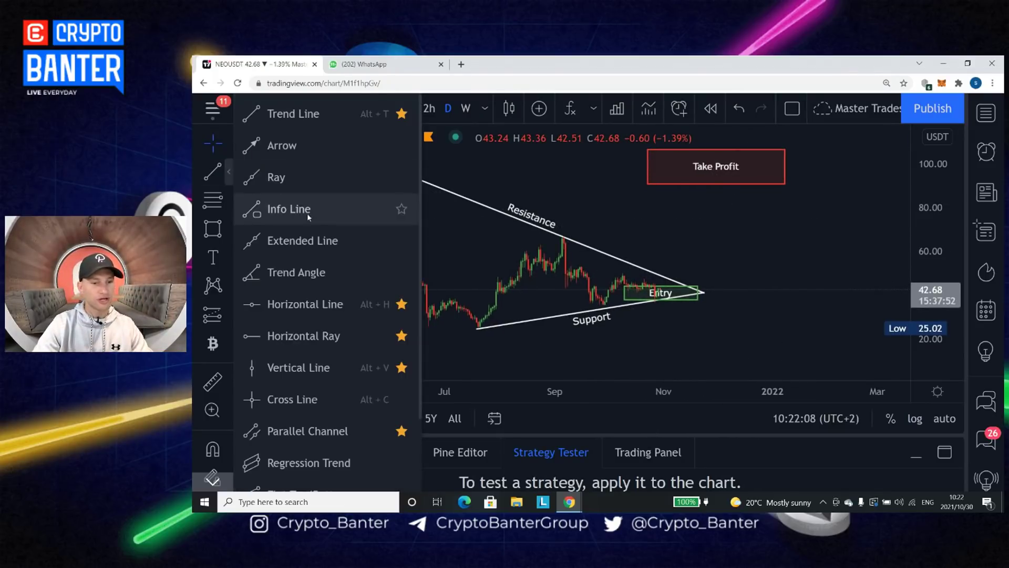
{"action": "left_click", "coordinate": [304, 336]}
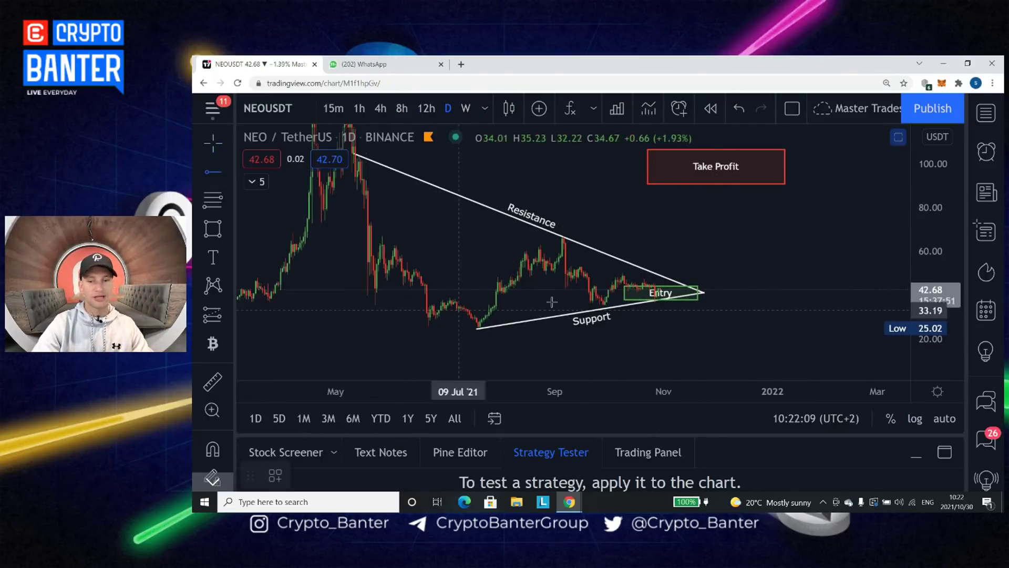
{"action": "left_click", "coordinate": [648, 309]}
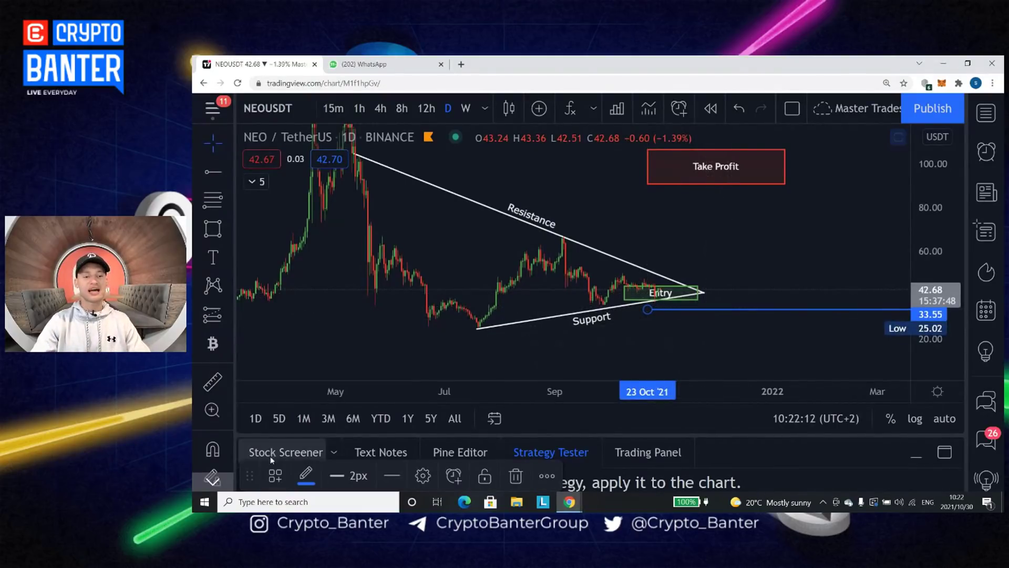
{"action": "left_click", "coordinate": [269, 478]}
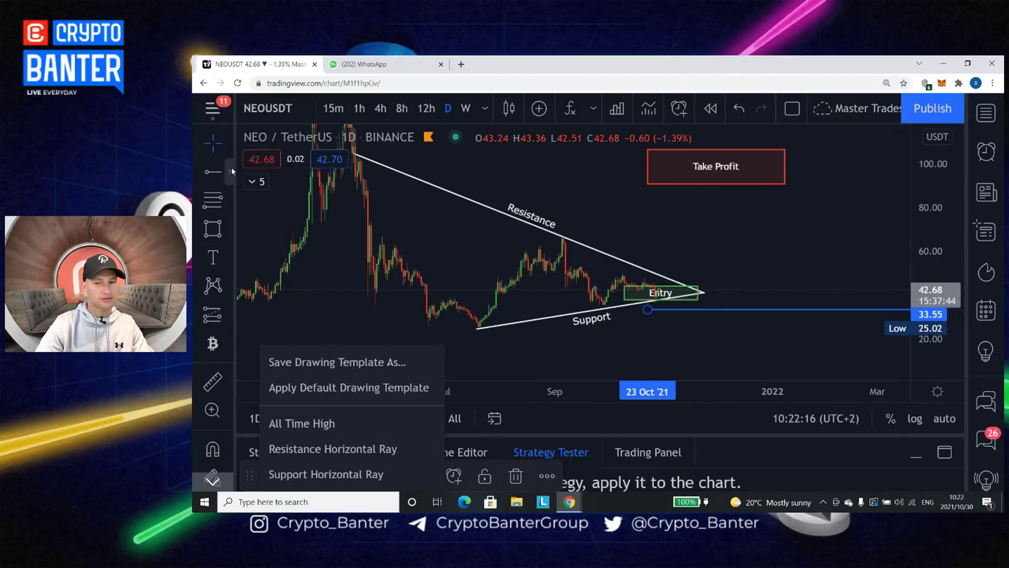
Label the new horizontal ray below the Entry box "Stop Loss"
{"action": "double_click", "coordinate": [716, 311]}
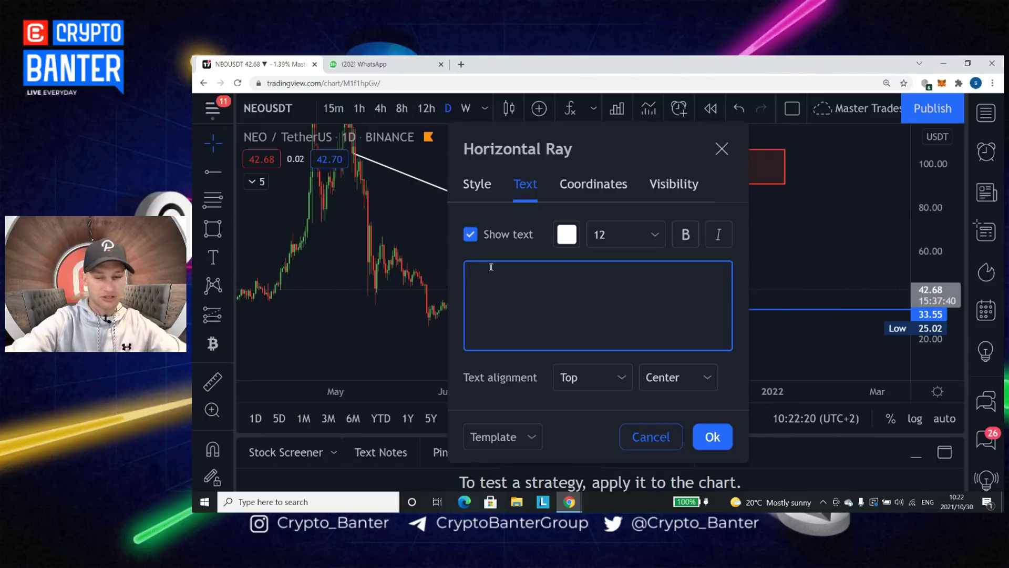
{"action": "type", "text": "Stop loss"}
{"action": "key", "text": "BackSpace"}
{"action": "key", "text": "BackSpace"}
{"action": "key", "text": "BackSpace"}
{"action": "key", "text": "BackSpace"}
{"action": "type", "text": "LOss"}
{"action": "key", "text": "BackSpace"}
{"action": "key", "text": "BackSpace"}
{"action": "key", "text": "BackSpace"}
{"action": "type", "text": "oss"}
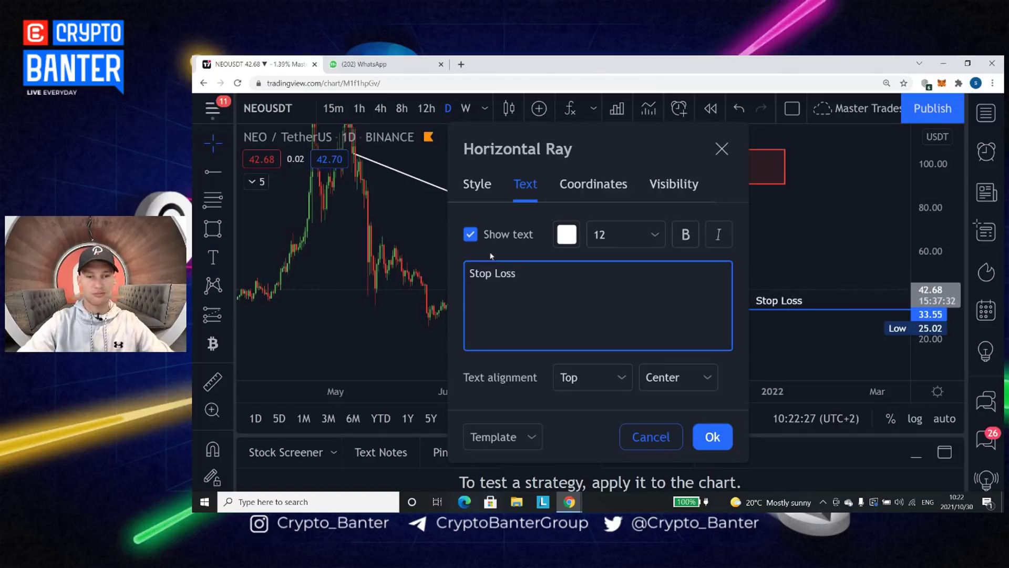
Change the Stop Loss ray to a yellow dashed line
{"action": "left_click", "coordinate": [476, 185]}
{"action": "left_click", "coordinate": [519, 236]}
{"action": "left_click", "coordinate": [644, 384]}
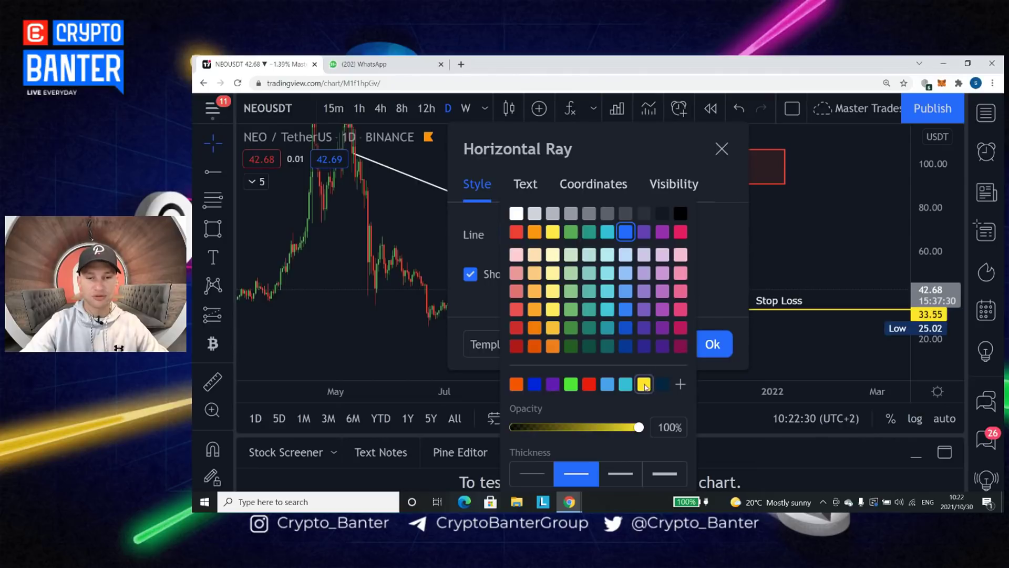
{"action": "left_click", "coordinate": [525, 185]}
{"action": "left_click", "coordinate": [487, 191]}
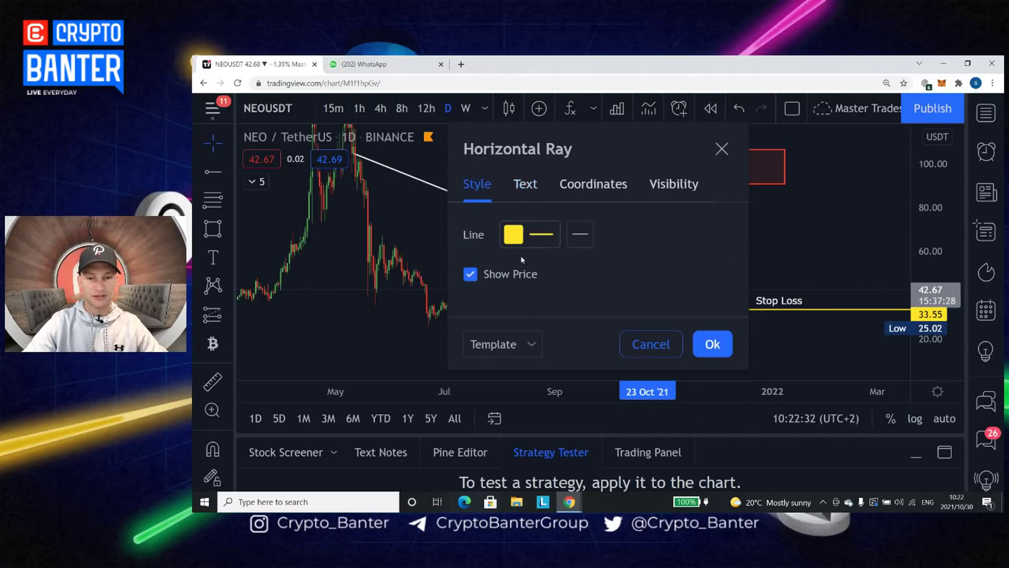
{"action": "left_click", "coordinate": [576, 235]}
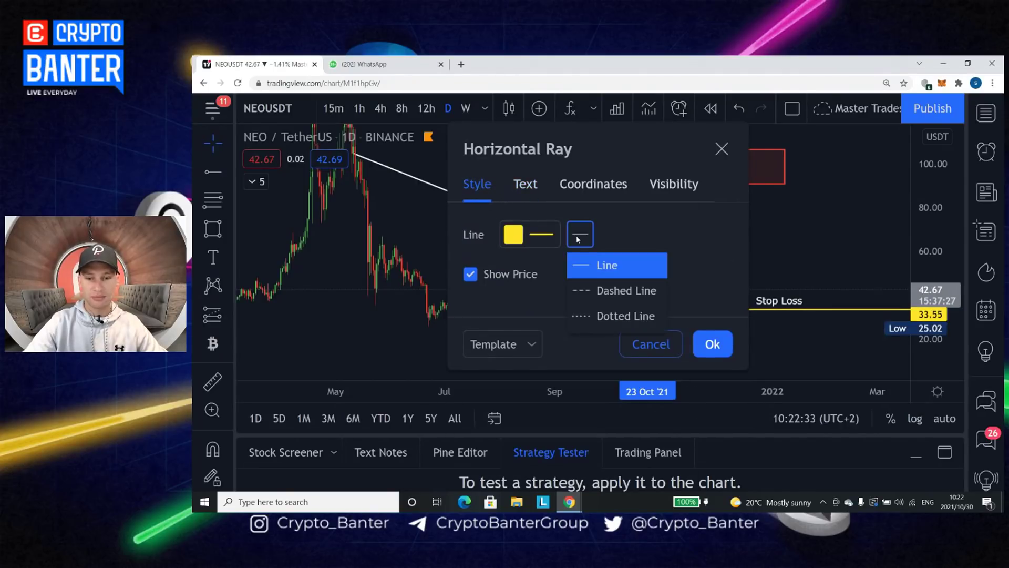
{"action": "left_click", "coordinate": [610, 292]}
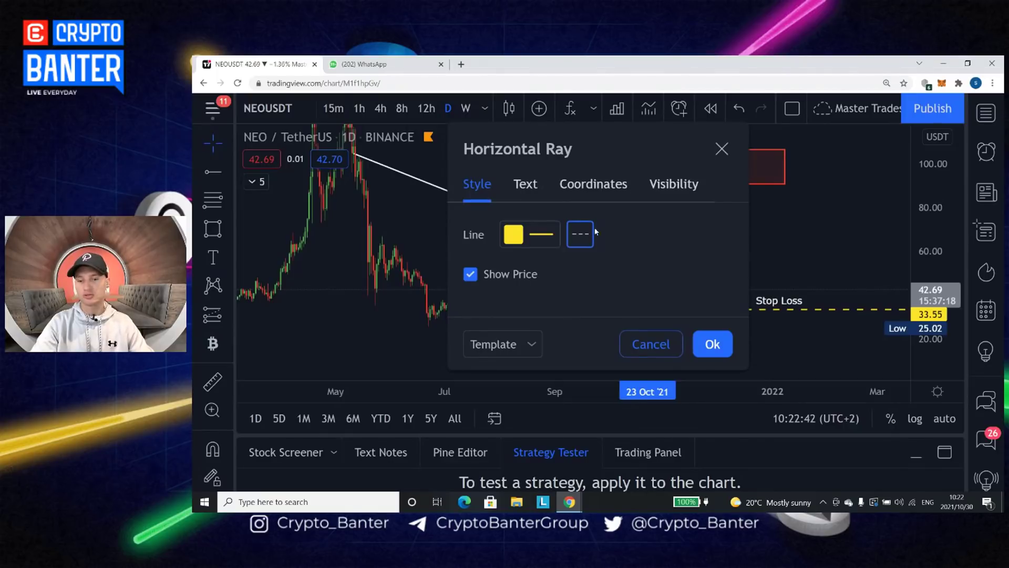
Align the Stop Loss label to the bottom of the ray and color its text yellow
{"action": "left_click", "coordinate": [525, 184]}
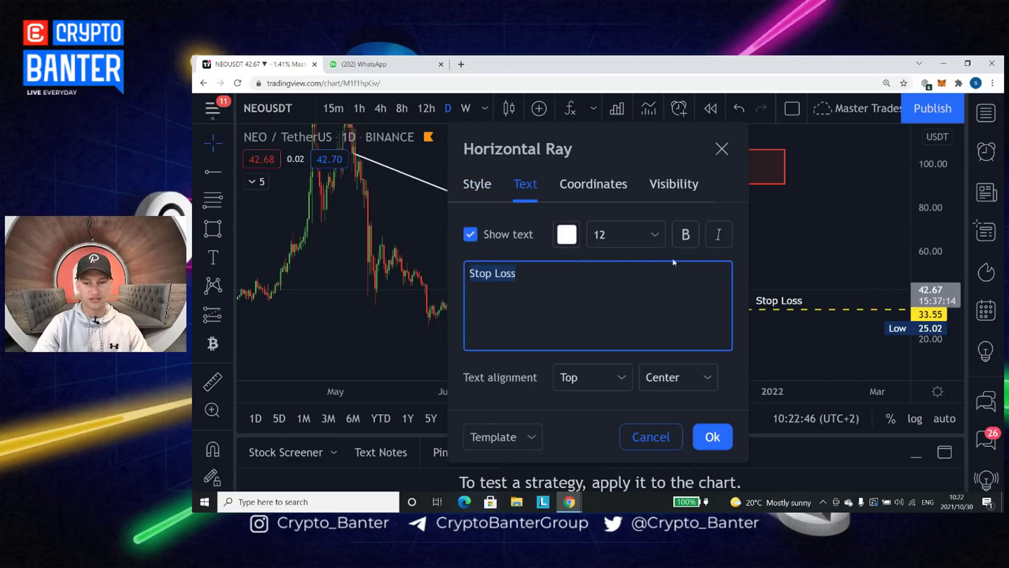
{"action": "left_click", "coordinate": [629, 372]}
{"action": "left_click", "coordinate": [597, 458]}
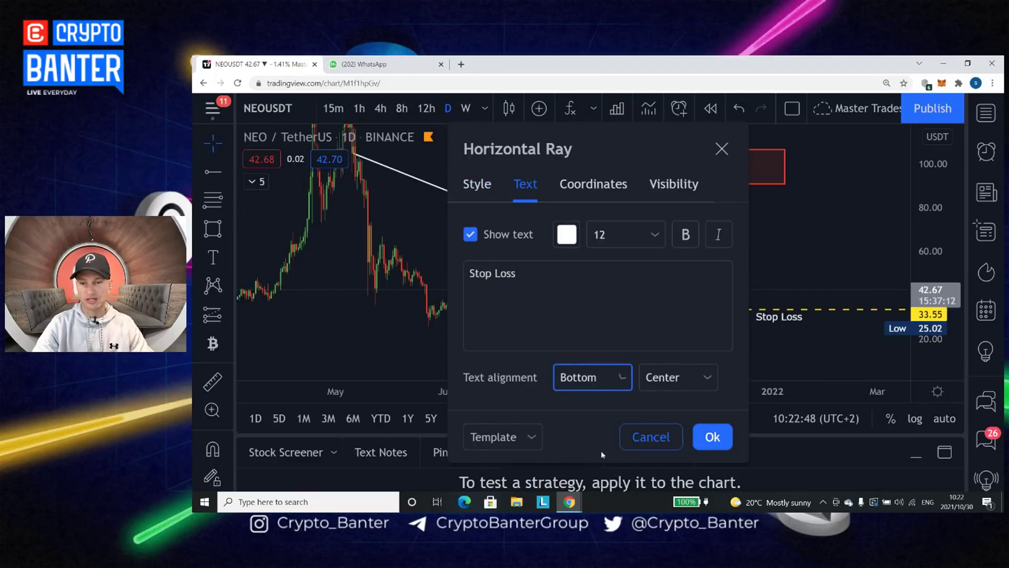
{"action": "left_click", "coordinate": [567, 235]}
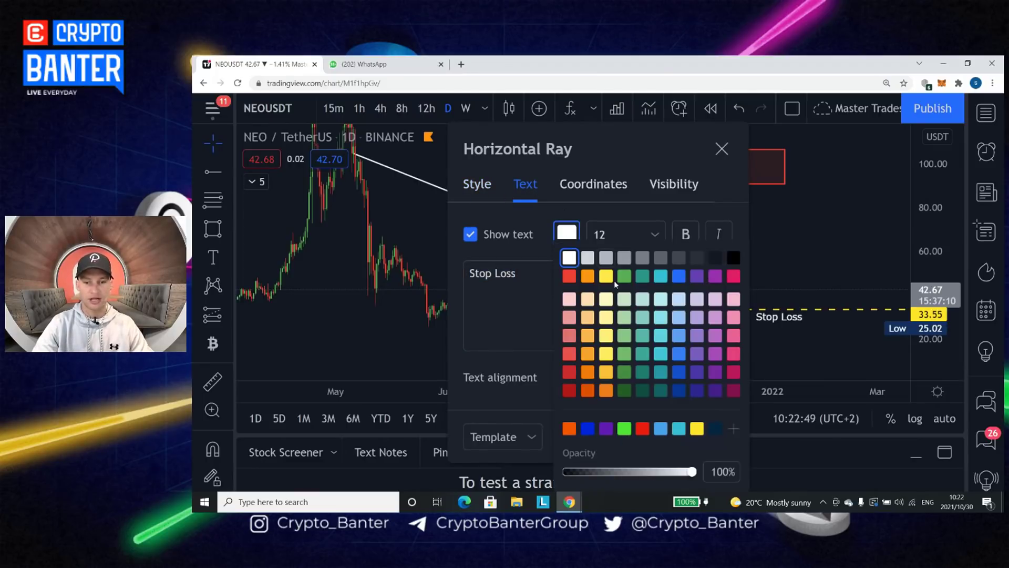
{"action": "left_click", "coordinate": [696, 428]}
{"action": "left_click", "coordinate": [540, 291]}
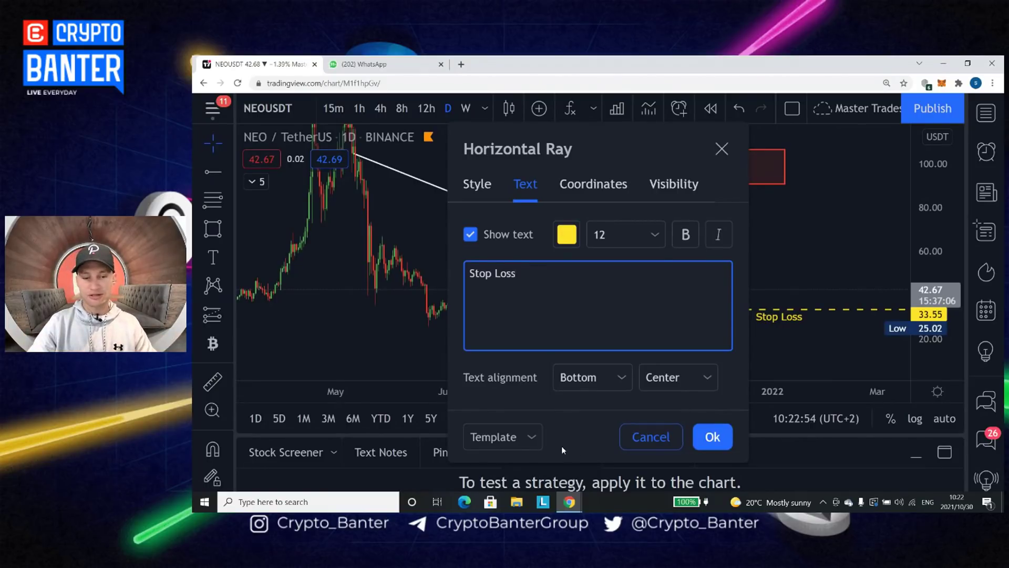
Save the ray's settings as a drawing template named "Stop Loss", apply them, and check the ray's template list
{"action": "left_click", "coordinate": [535, 436]}
{"action": "left_click", "coordinate": [526, 363]}
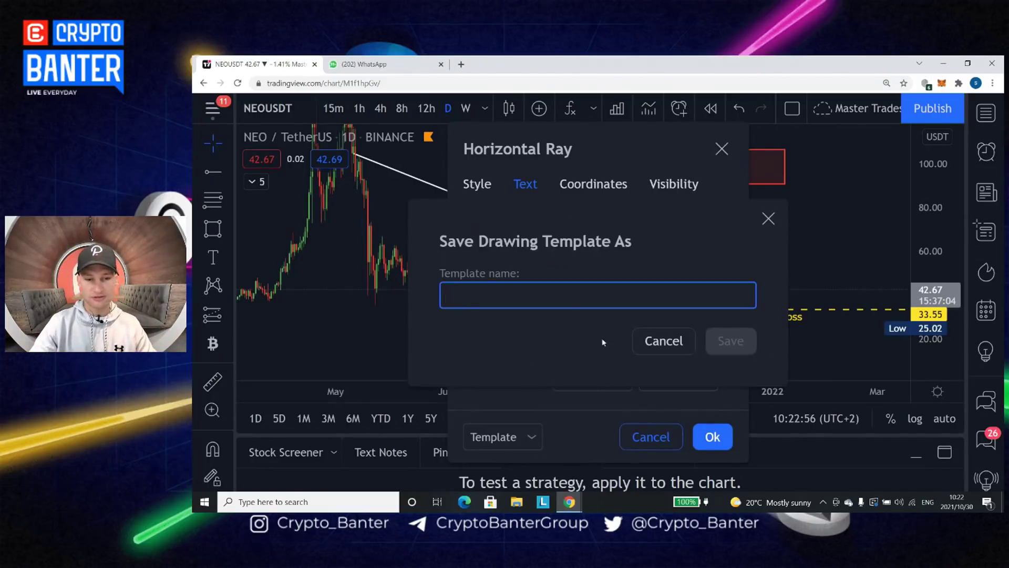
{"action": "type", "text": "Stop Loss"}
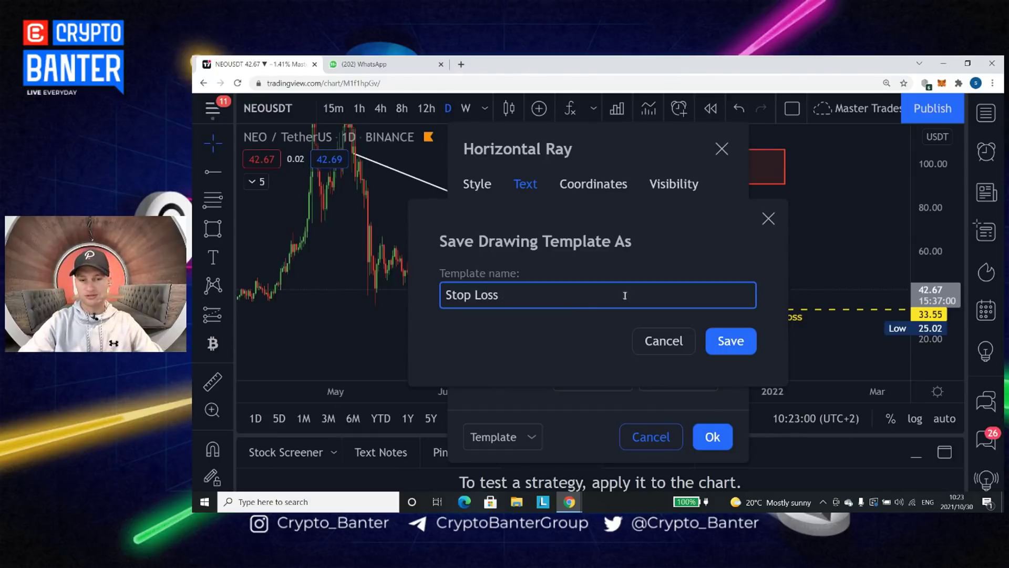
{"action": "left_click", "coordinate": [742, 349]}
{"action": "left_click", "coordinate": [715, 436]}
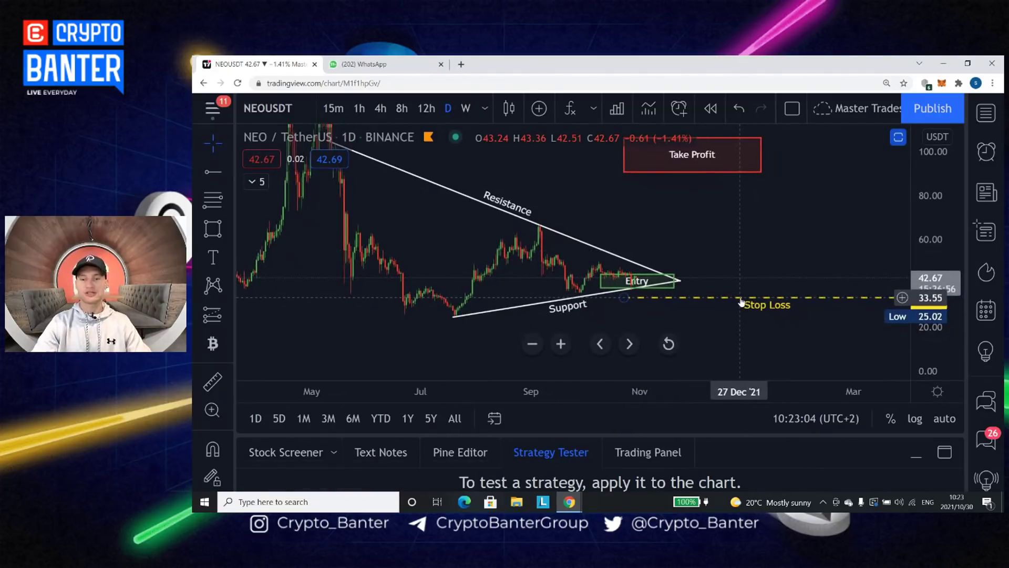
{"action": "left_click", "coordinate": [741, 298]}
{"action": "left_click", "coordinate": [266, 476]}
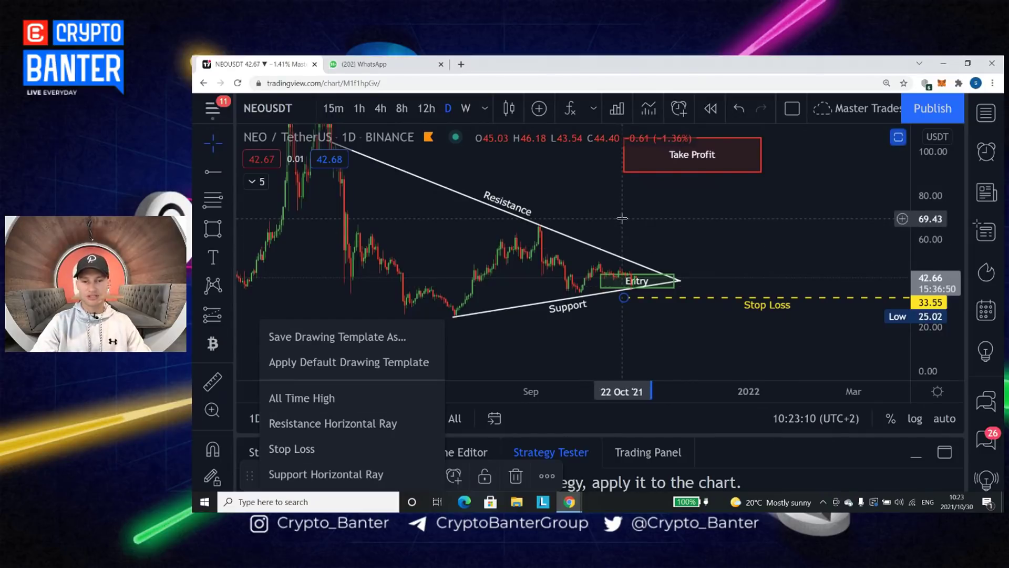
Add a horizontal ray with the "Support Horizontal Ray" template and place it at about 35.73 from 18 Oct '21, just above the stop loss
{"action": "left_click", "coordinate": [213, 172]}
{"action": "left_click", "coordinate": [627, 207]}
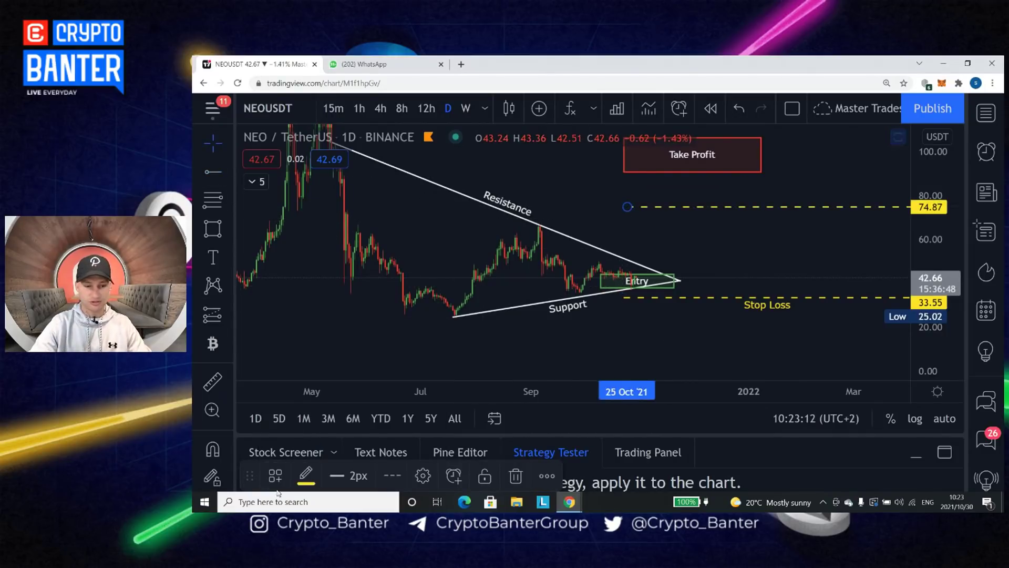
{"action": "left_click", "coordinate": [276, 473]}
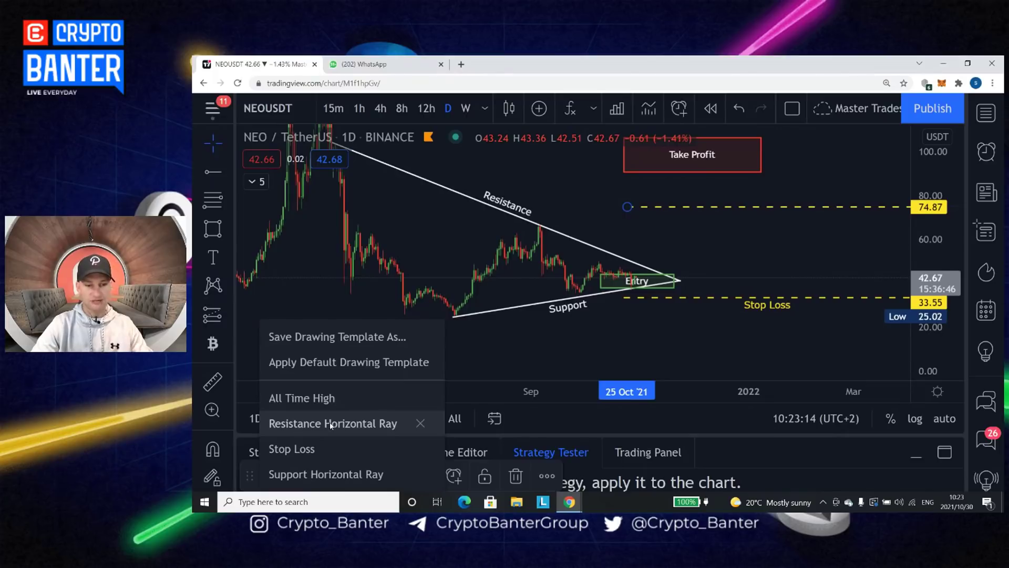
{"action": "left_click", "coordinate": [344, 474]}
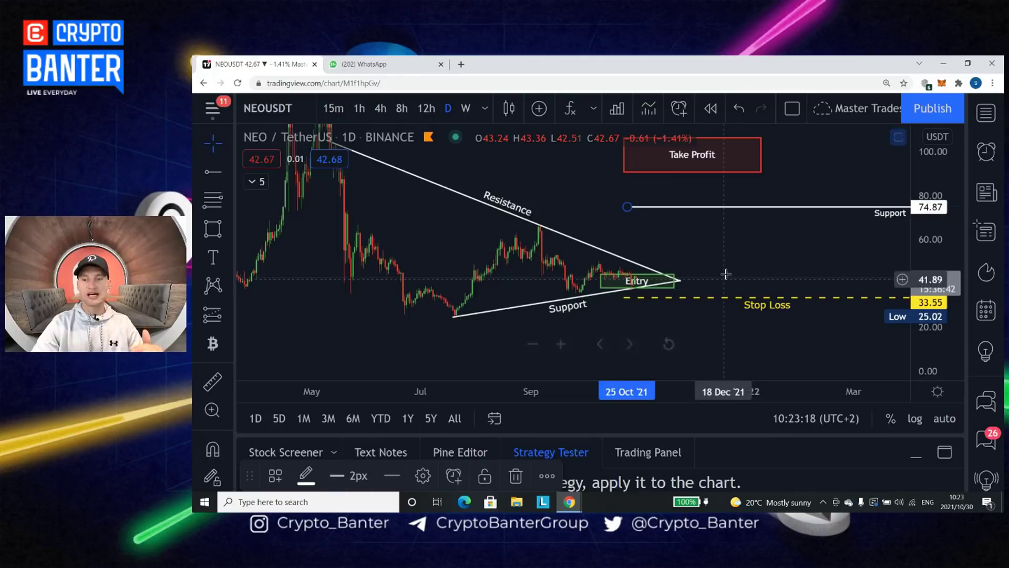
{"action": "left_click_drag", "start_coordinate": [759, 218], "coordinate": [750, 255]}
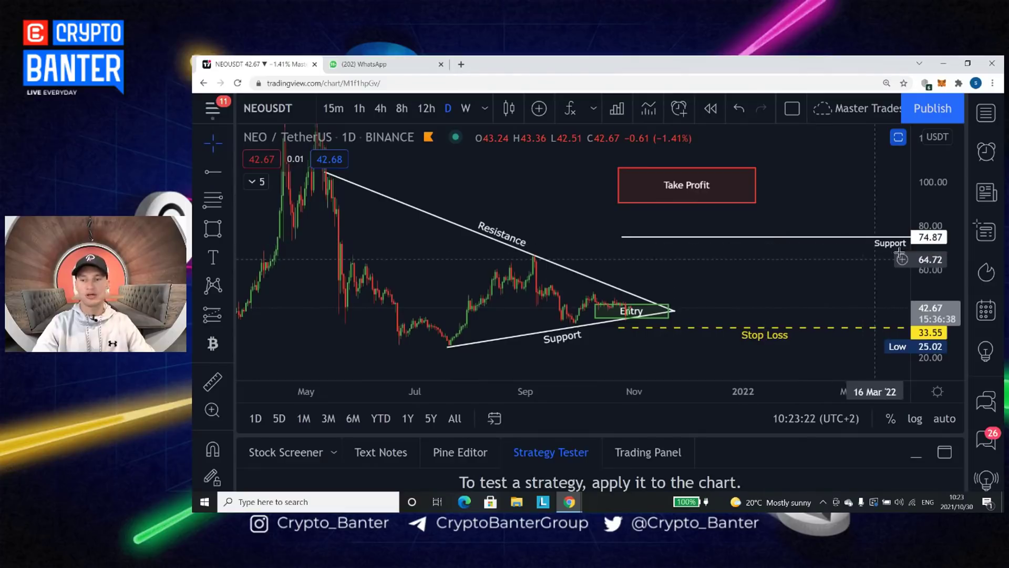
{"action": "mouse_move", "coordinate": [793, 239]}
{"action": "left_mouse_down"}
{"action": "mouse_move", "coordinate": [759, 334]}
{"action": "mouse_move", "coordinate": [803, 323]}
{"action": "left_mouse_up"}
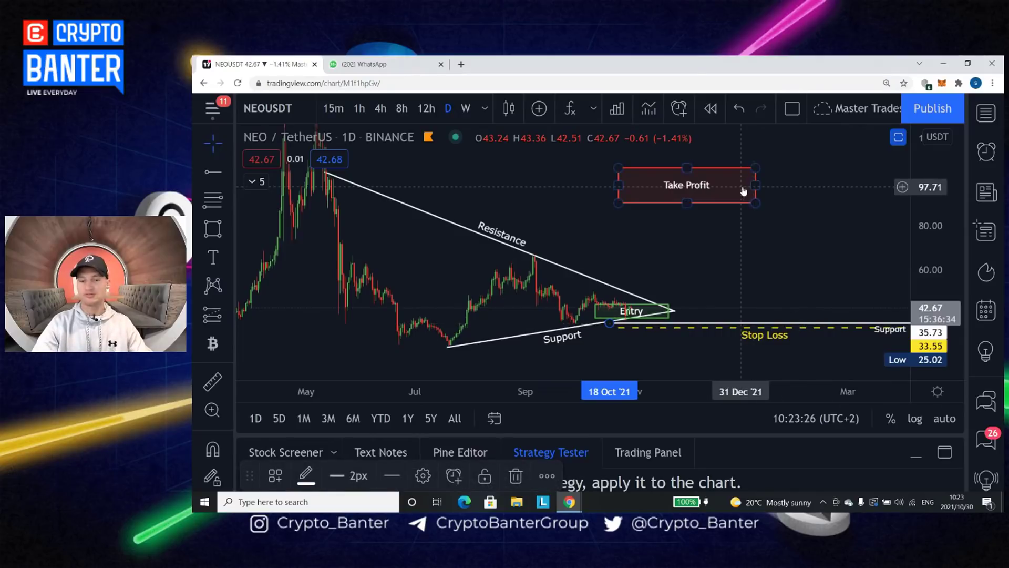
Draw a horizontal ray at about 73.78 from 10 Sep '21 and apply the "Resistance Horizontal Ray" template
{"action": "left_click", "coordinate": [214, 177]}
{"action": "left_click", "coordinate": [542, 239]}
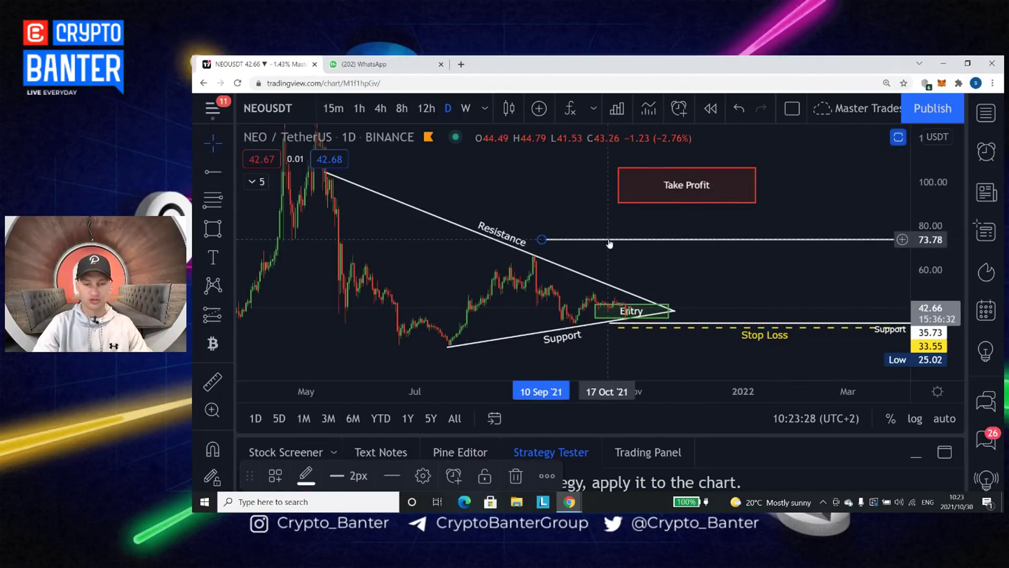
{"action": "left_click", "coordinate": [281, 476]}
{"action": "left_click", "coordinate": [333, 423]}
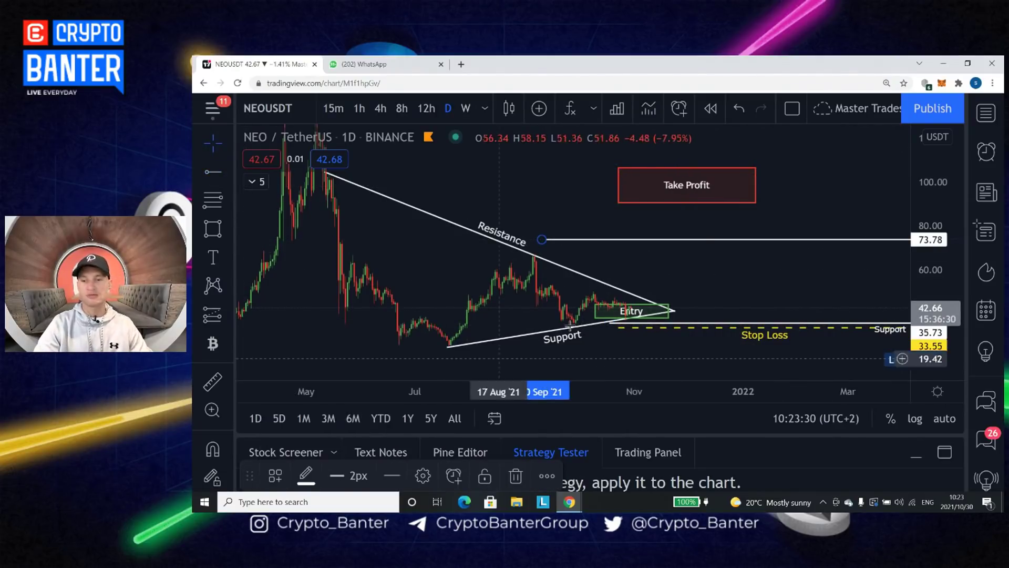
{"action": "left_click", "coordinate": [826, 171]}
Draw a horizontal ray from the May peak at about 141.21, starting on 05 May '21, and apply the "All Time High" template
{"action": "scroll", "coordinate": [826, 171], "scroll_direction": "down", "scroll_amount": 5}
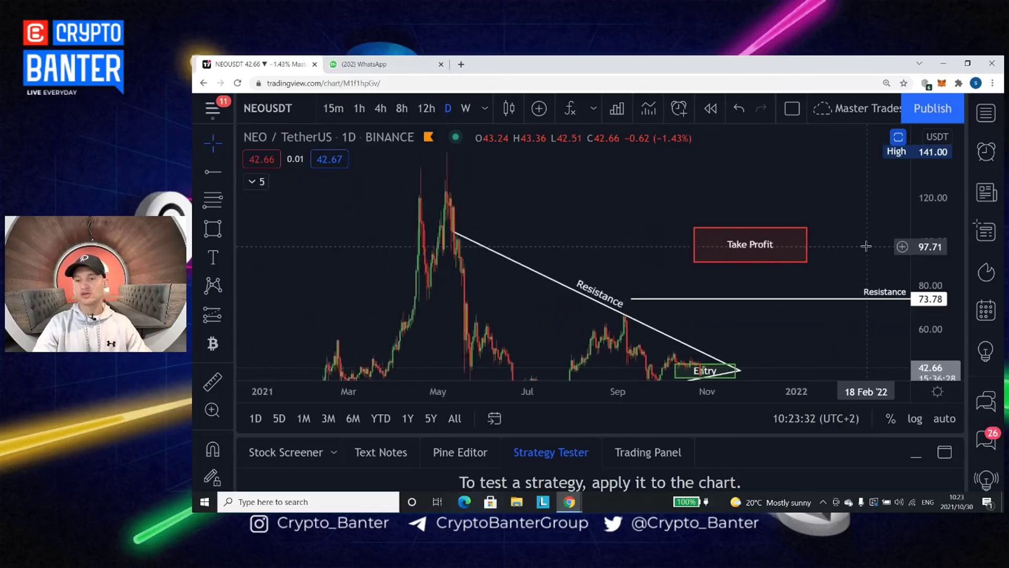
{"action": "left_click_drag", "start_coordinate": [811, 205], "coordinate": [800, 226]}
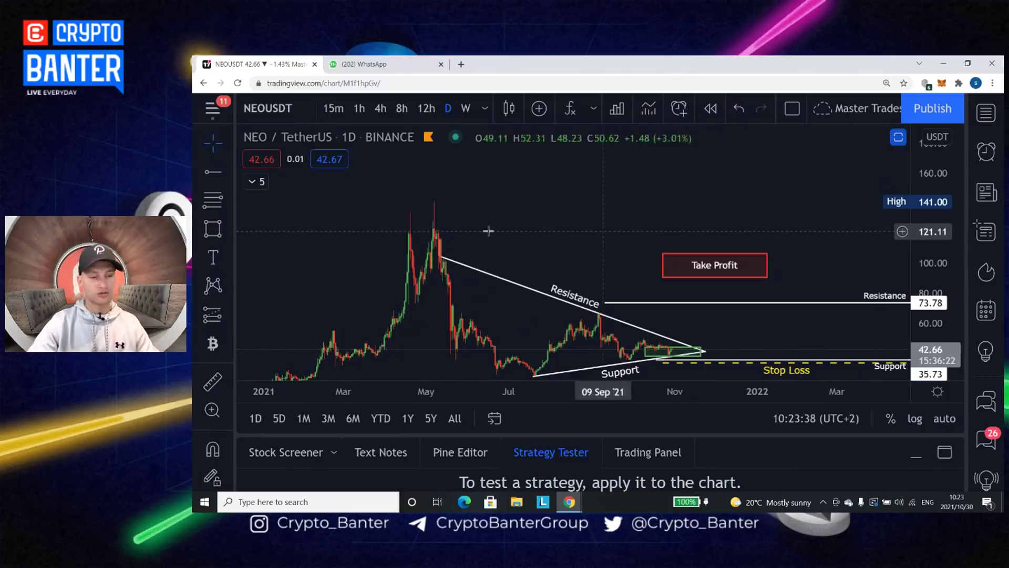
{"action": "left_click", "coordinate": [213, 172]}
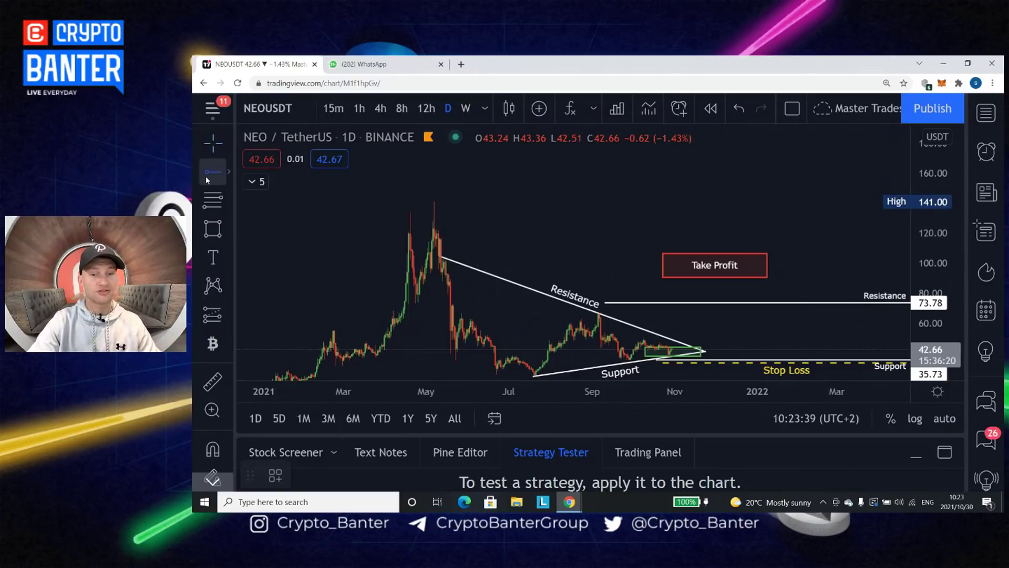
{"action": "left_click", "coordinate": [432, 201]}
{"action": "left_click", "coordinate": [275, 475]}
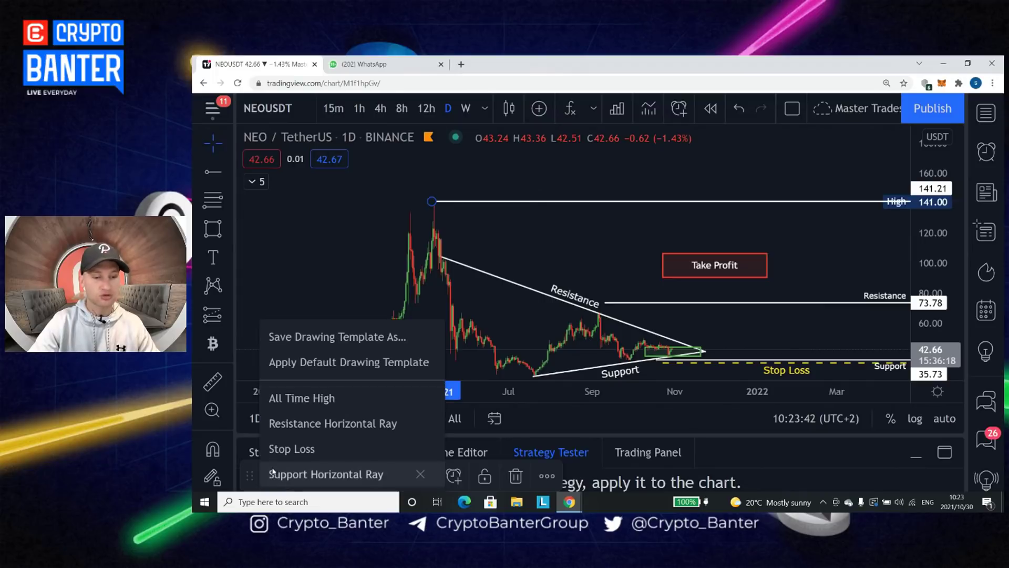
{"action": "left_click", "coordinate": [301, 398]}
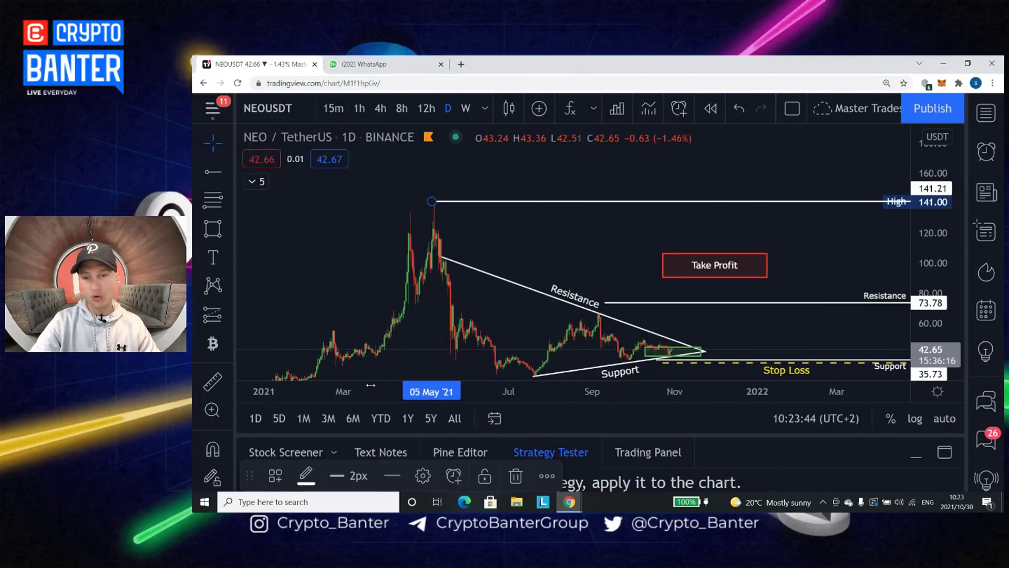
{"action": "left_click_drag", "start_coordinate": [811, 227], "coordinate": [771, 193]}
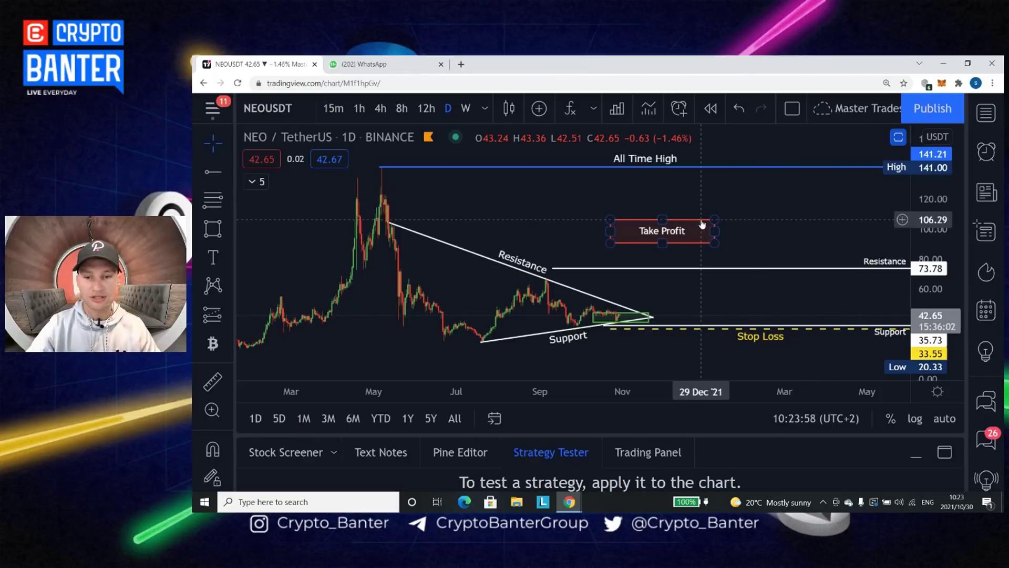
Move the horizontal Resistance ray to about 80.13, starting on 21 Sep '21, and lock it in place
{"action": "left_click_drag", "start_coordinate": [678, 218], "coordinate": [711, 199]}
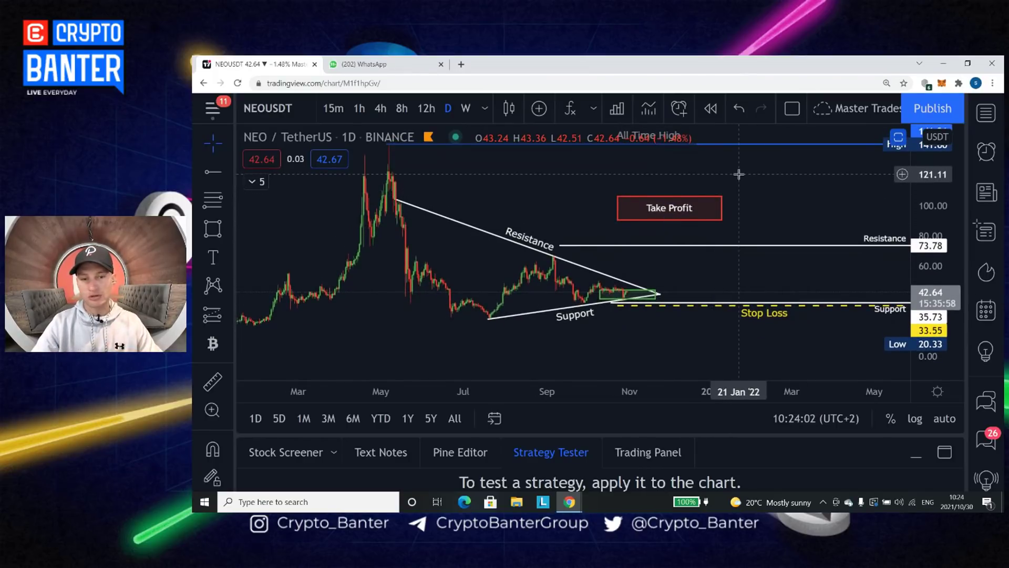
{"action": "left_click", "coordinate": [698, 246]}
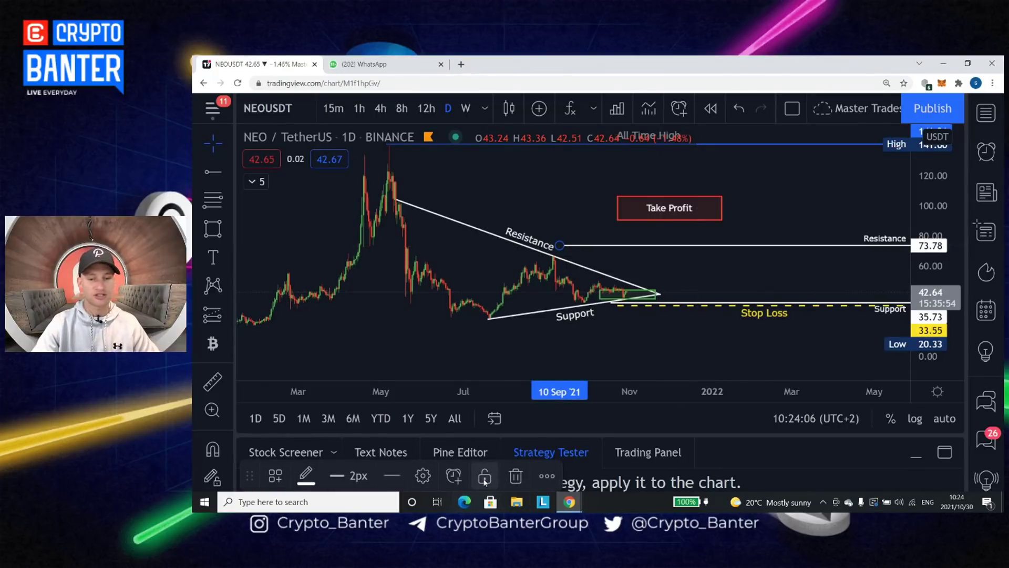
{"action": "mouse_move", "coordinate": [757, 240]}
{"action": "left_mouse_down"}
{"action": "mouse_move", "coordinate": [747, 250]}
{"action": "mouse_move", "coordinate": [759, 196]}
{"action": "mouse_move", "coordinate": [829, 195]}
{"action": "mouse_move", "coordinate": [769, 198]}
{"action": "mouse_move", "coordinate": [772, 250]}
{"action": "left_mouse_up"}
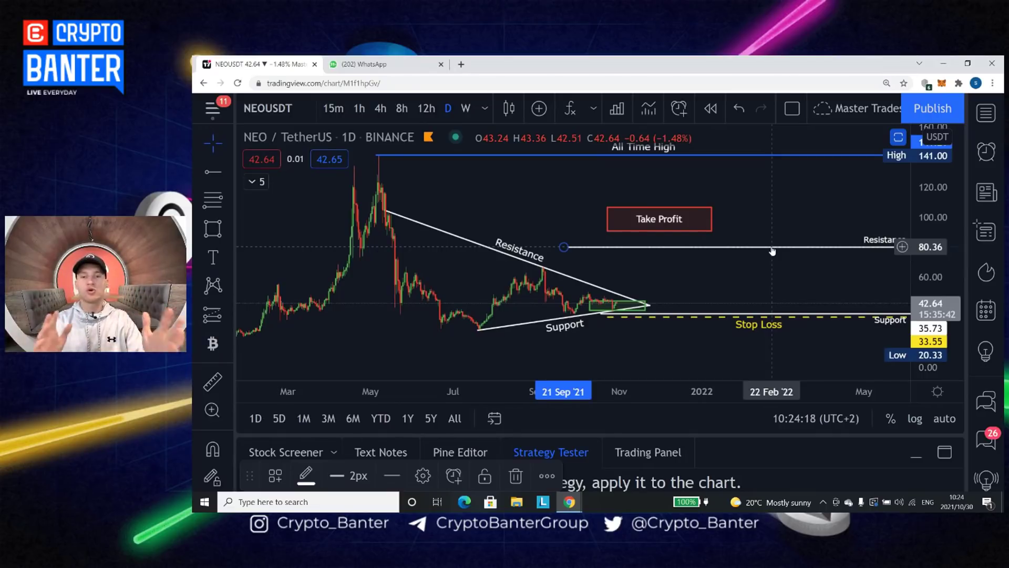
{"action": "left_click", "coordinate": [485, 475]}
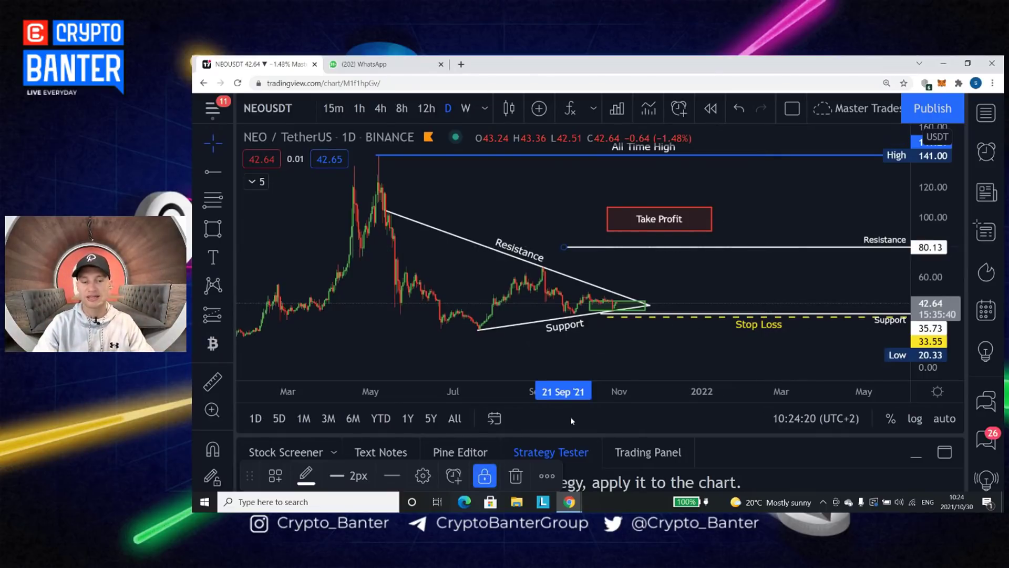
{"action": "left_click_drag", "start_coordinate": [820, 289], "coordinate": [769, 288]}
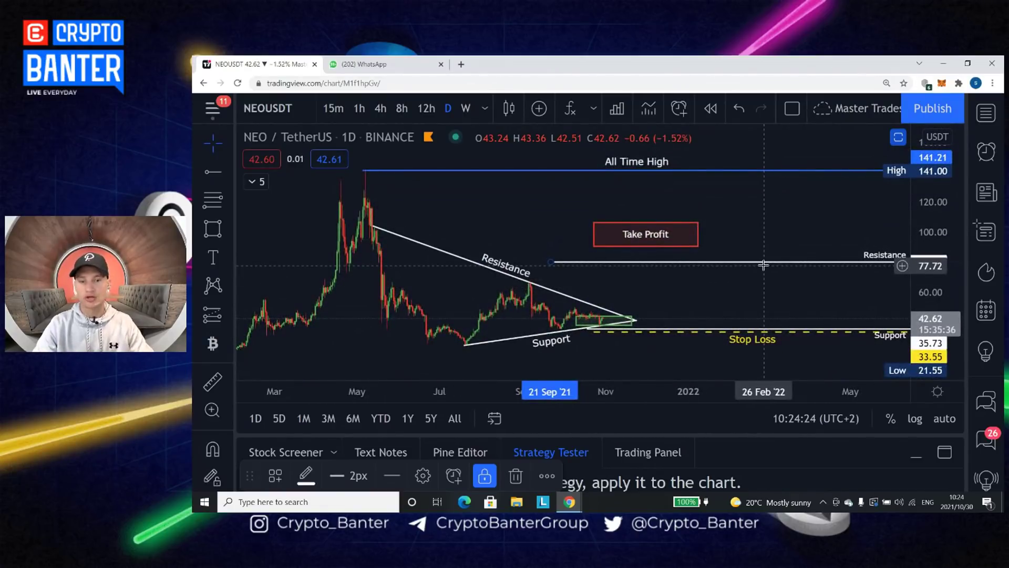